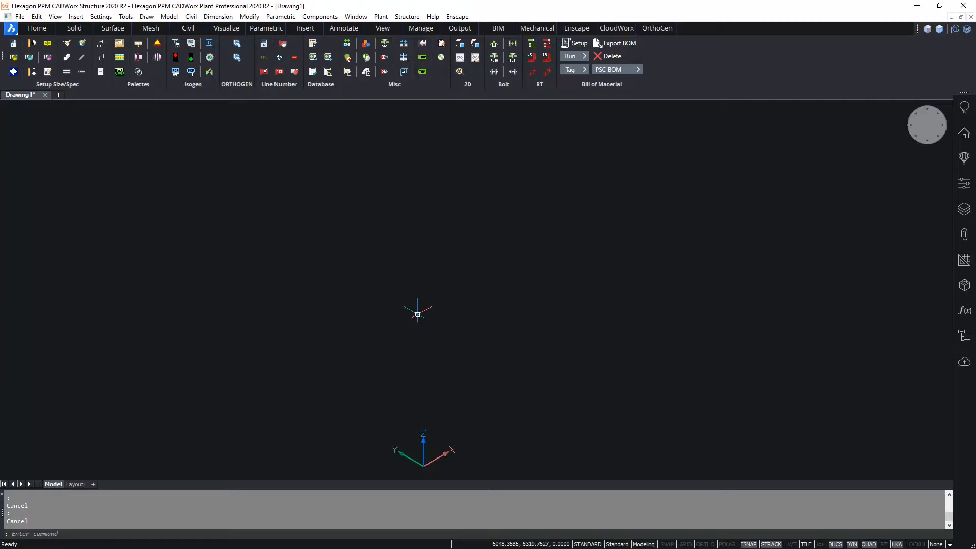
Load the Project.cfg configuration from C:\CADWorx Evaluation\PID in the CADWorx Plant setup.
click(16, 47)
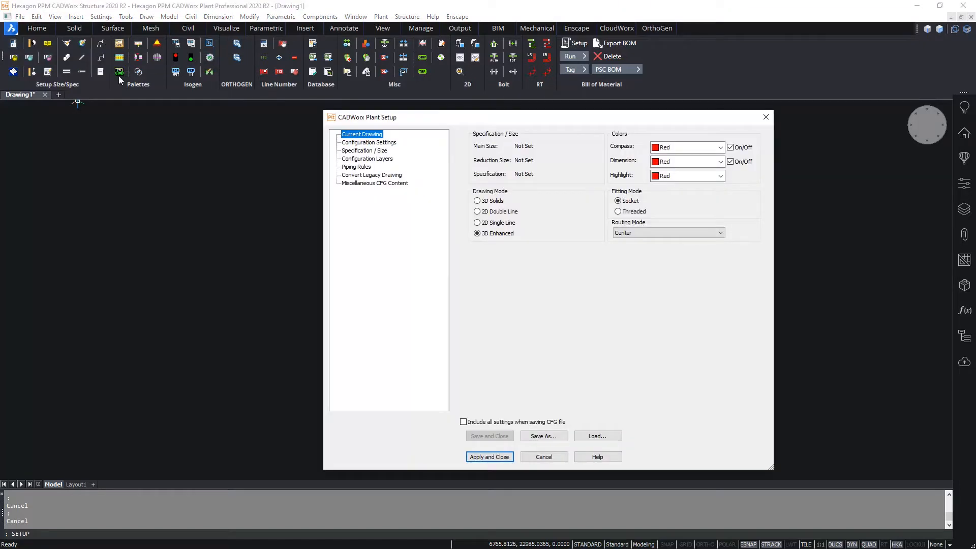
click(596, 436)
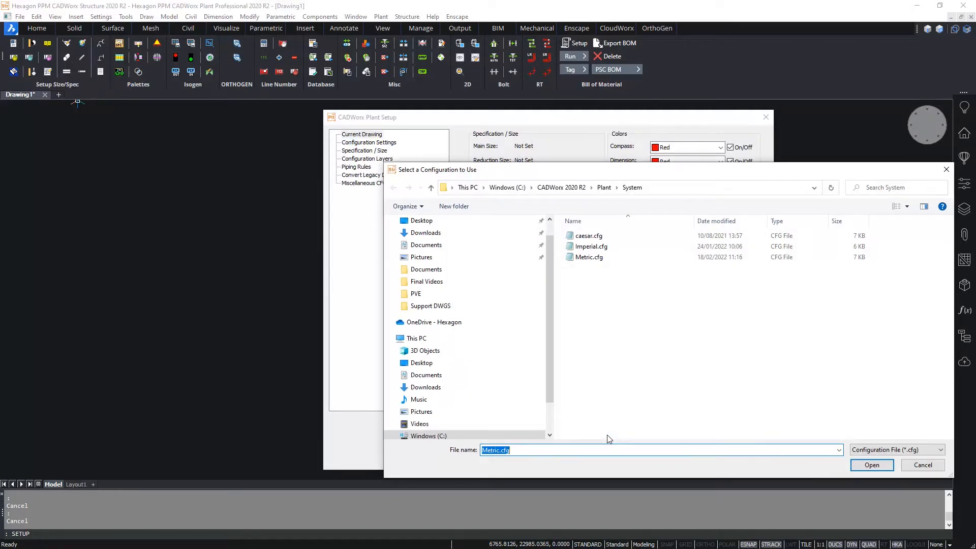
text(C:\CADWorx Evaluation\PID)
key(Return)
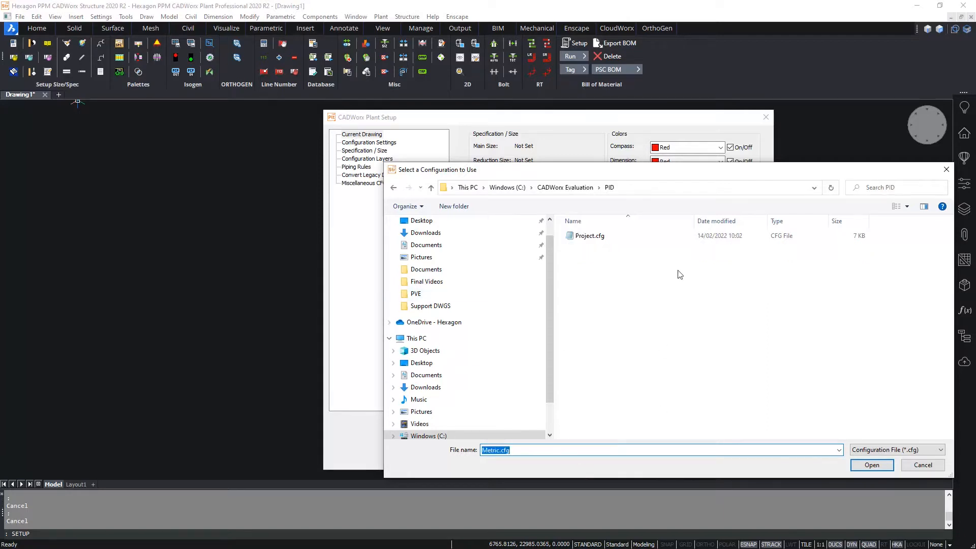
click(591, 238)
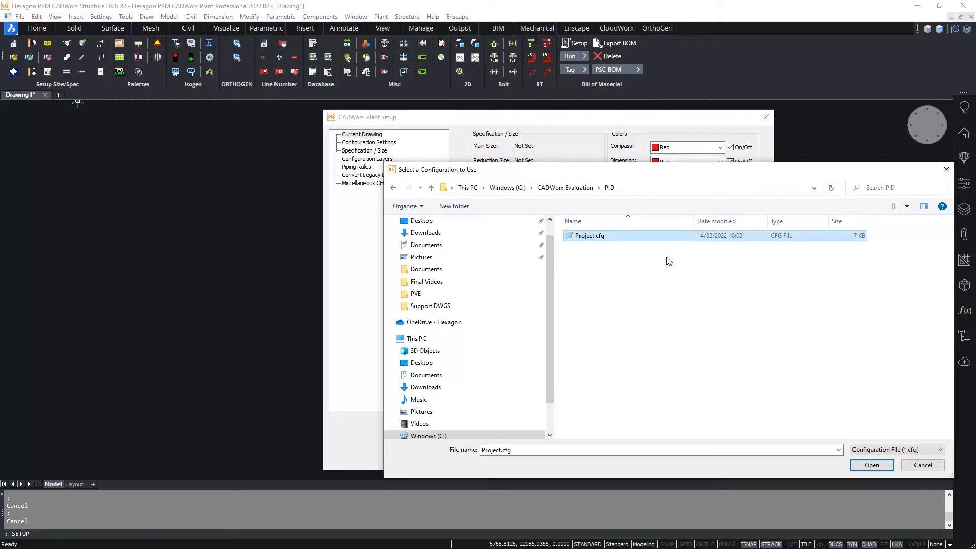
click(866, 467)
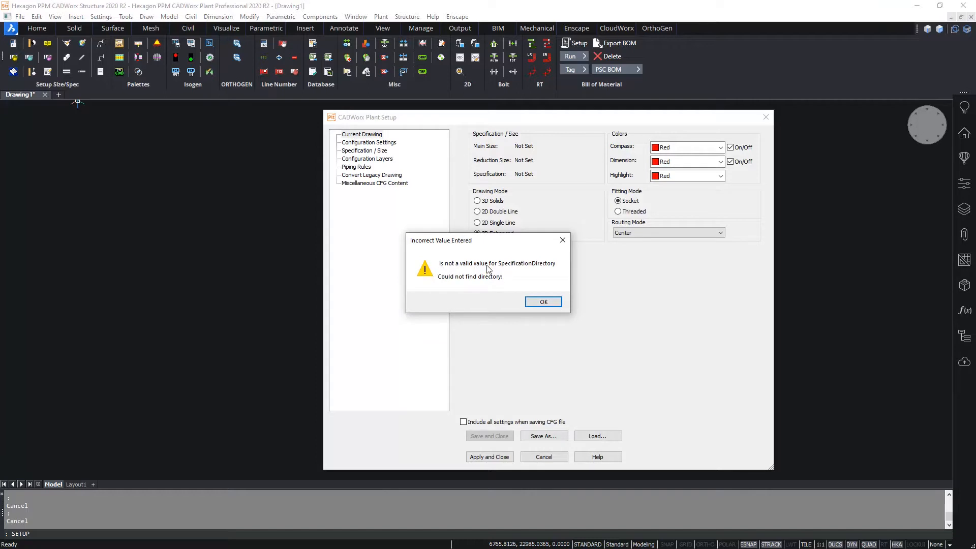
click(542, 302)
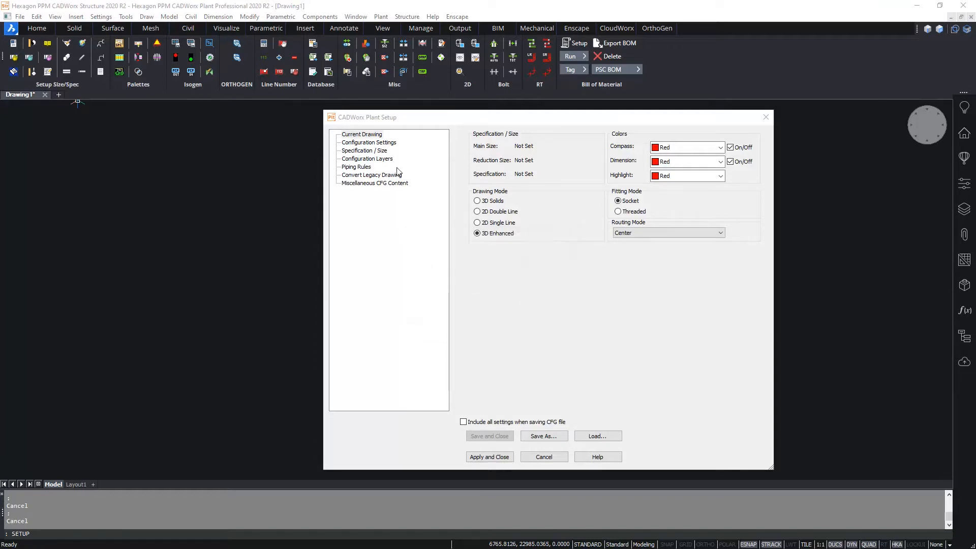
Set the SpecificationDirectory configuration setting to C:\CADWorx 2020 R2\Plant\Spec and save the setup.
click(382, 143)
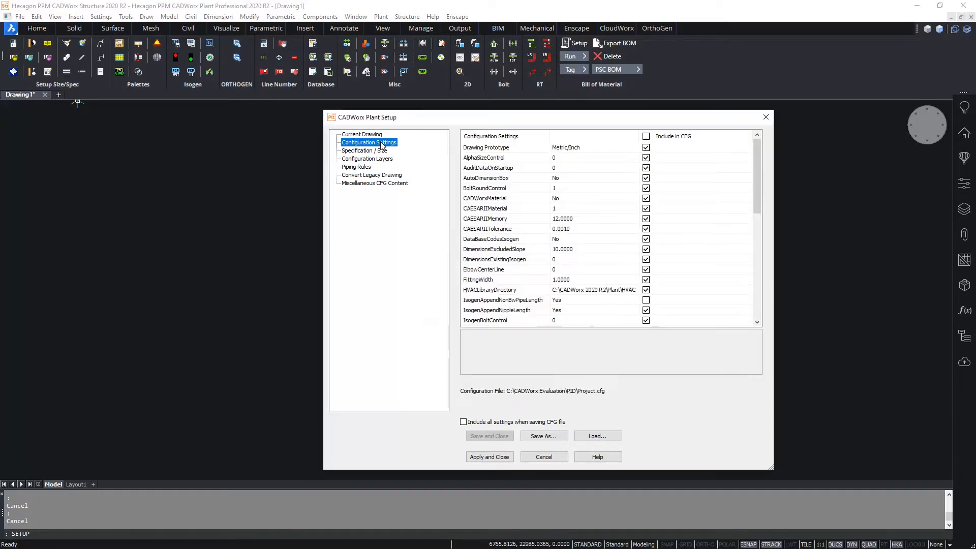
drag(760, 156, 759, 258)
click(512, 230)
click(513, 218)
click(627, 218)
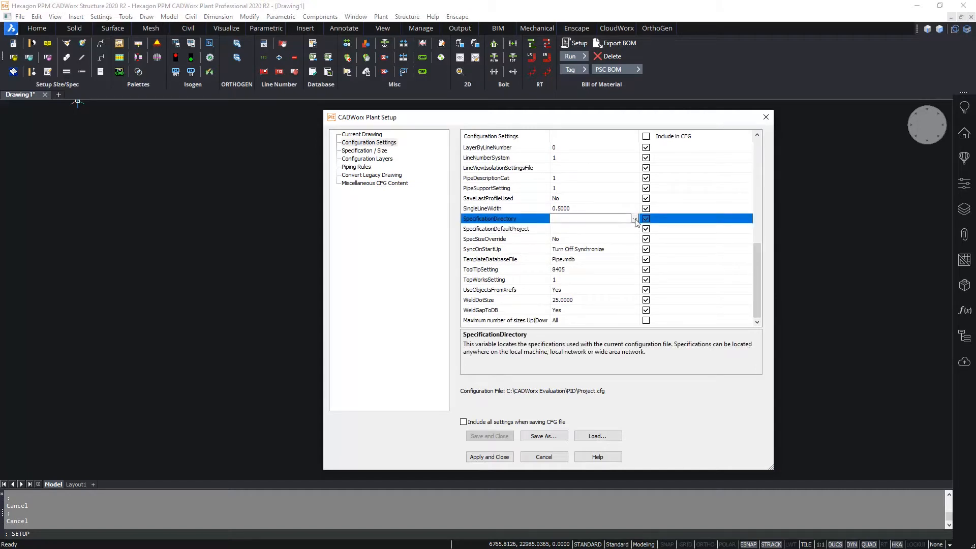
click(635, 219)
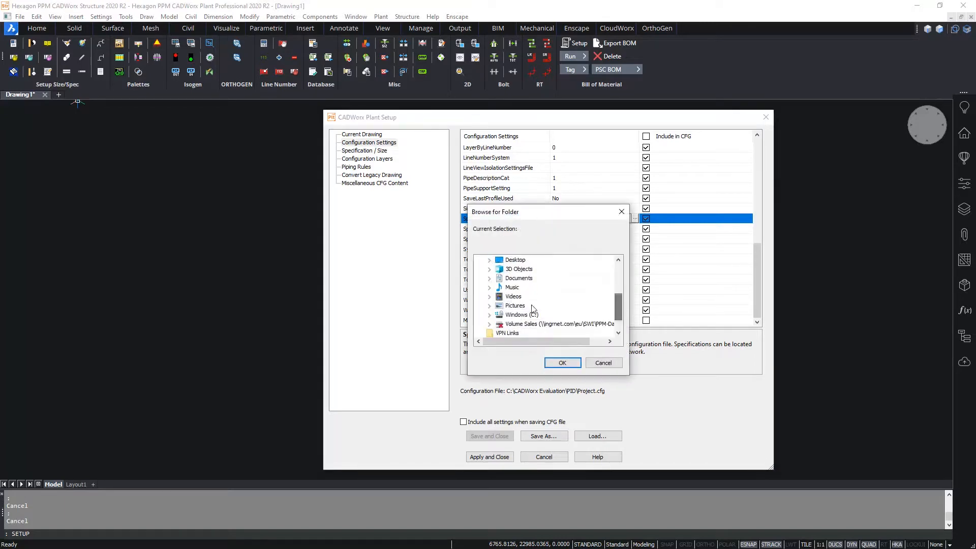
click(489, 315)
click(499, 332)
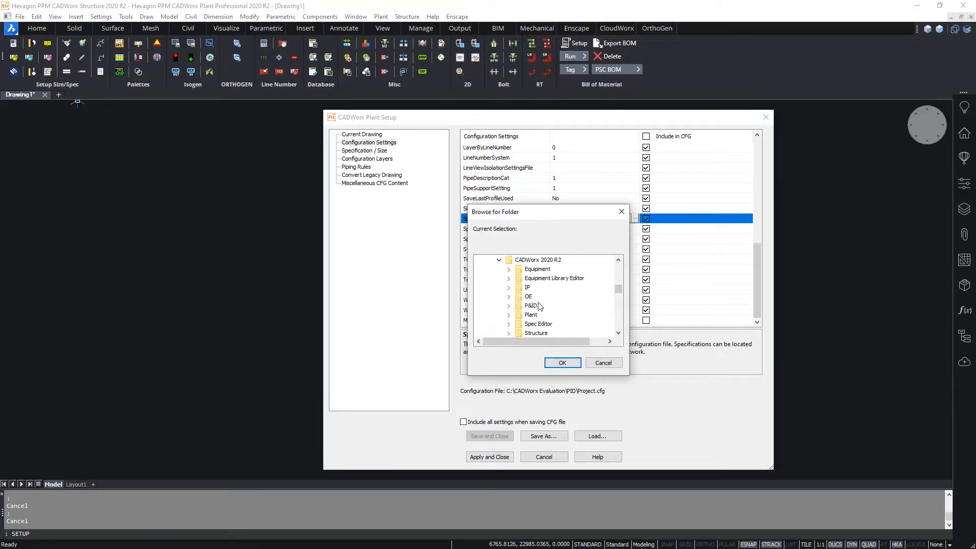
click(509, 314)
click(540, 296)
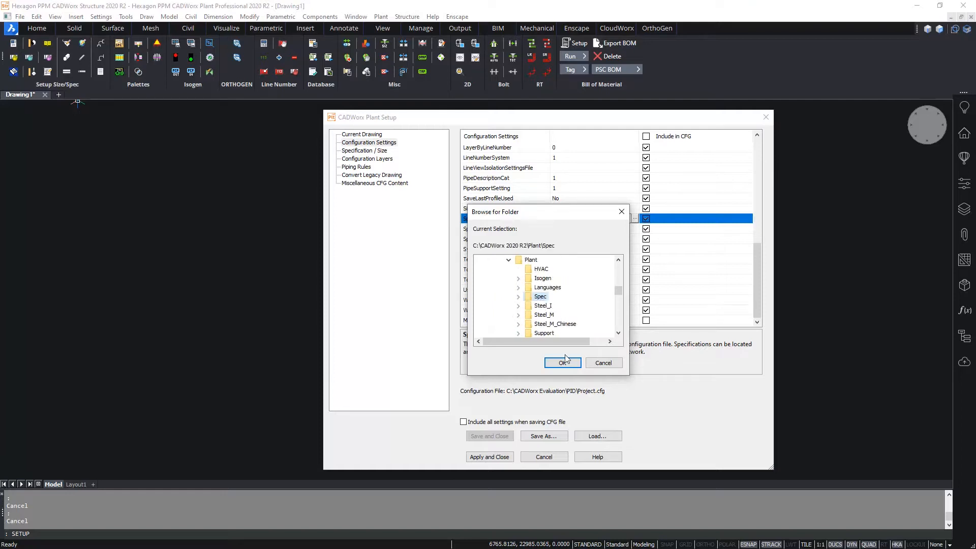
click(562, 362)
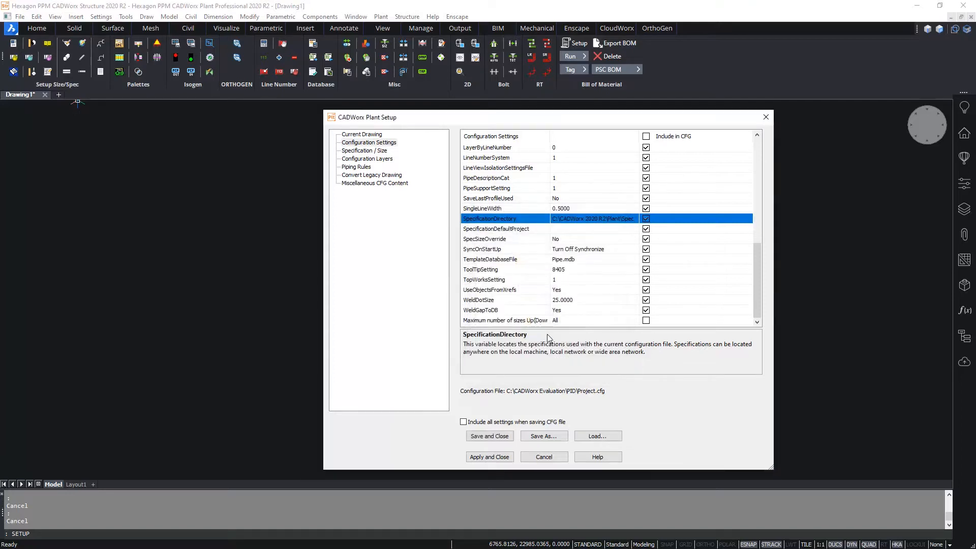
click(489, 441)
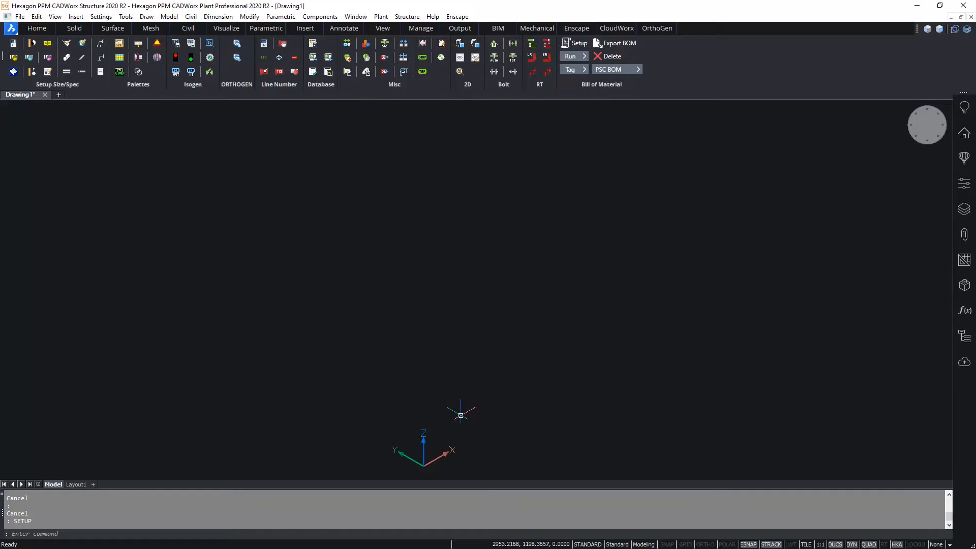
Turn on the live database with the Access type, link it to Project1.mdb in the PID folder, and save the settings.
click(314, 45)
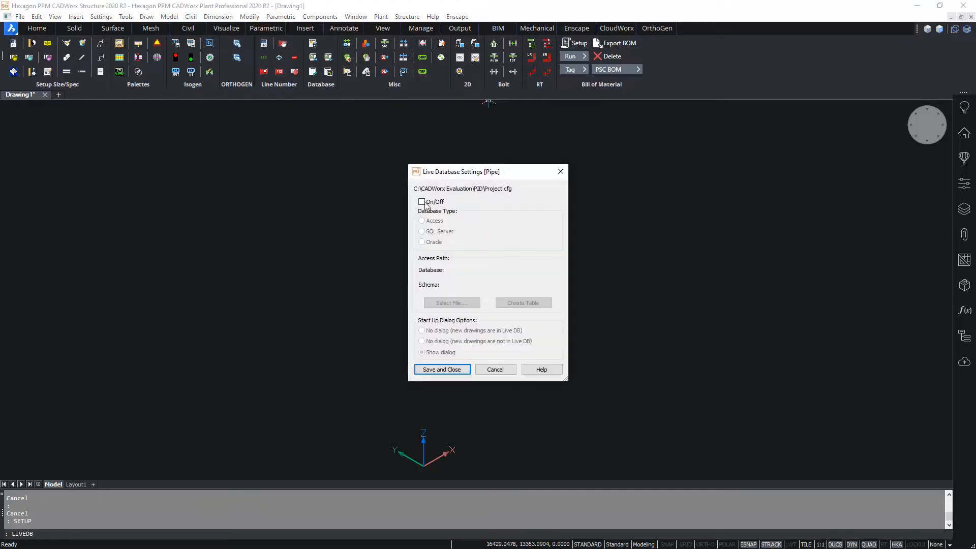
click(422, 202)
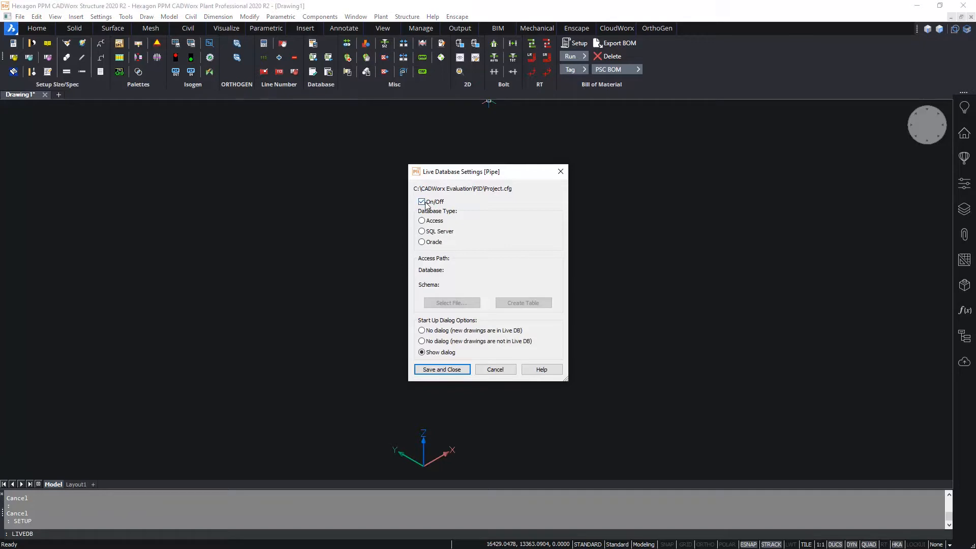
click(424, 221)
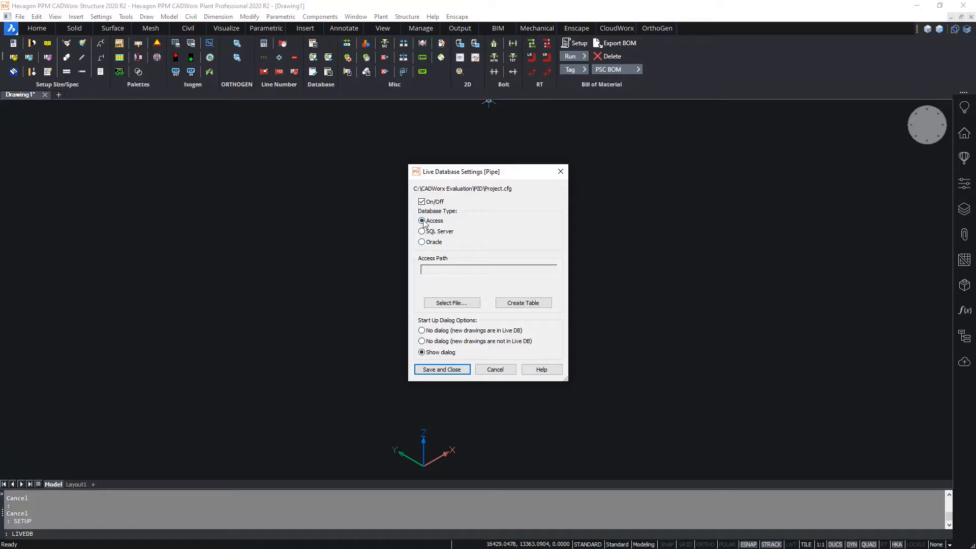
click(454, 304)
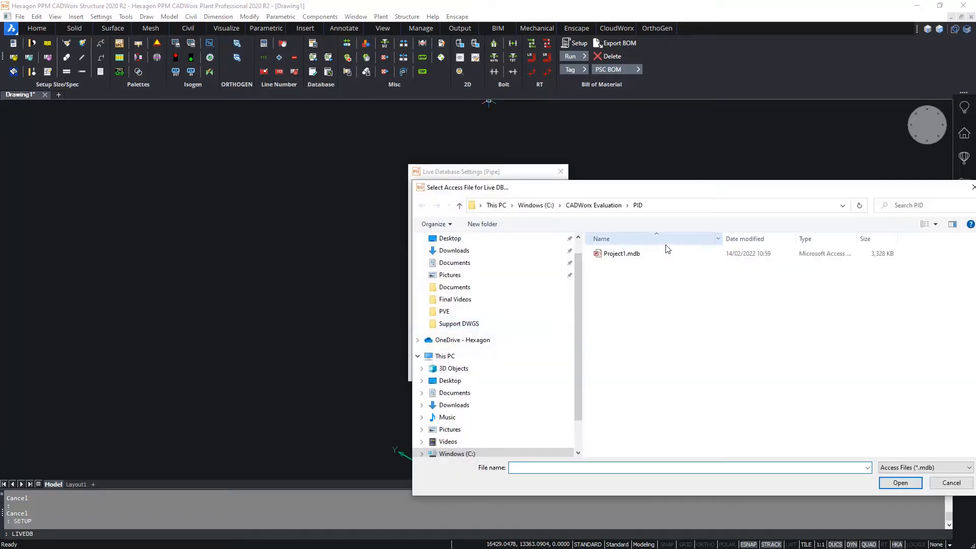
click(610, 253)
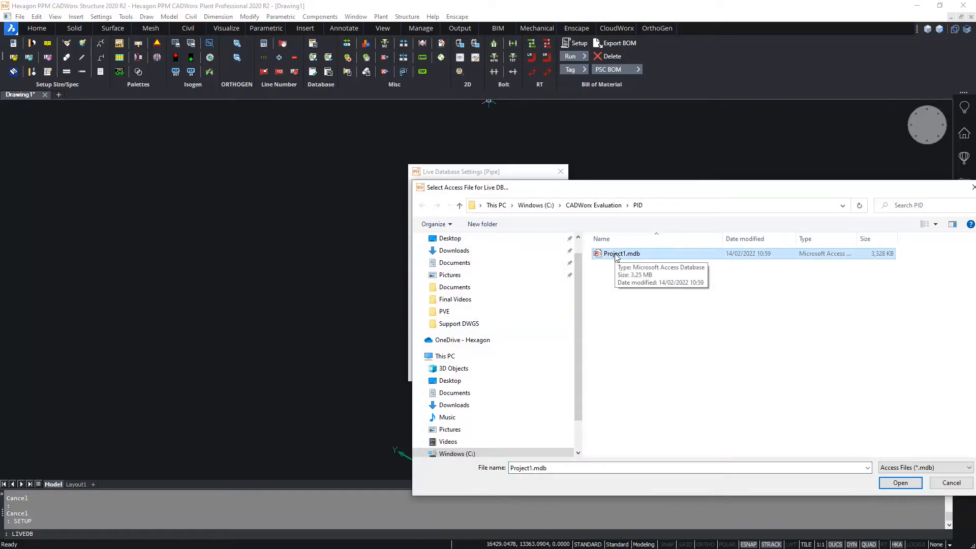
click(895, 483)
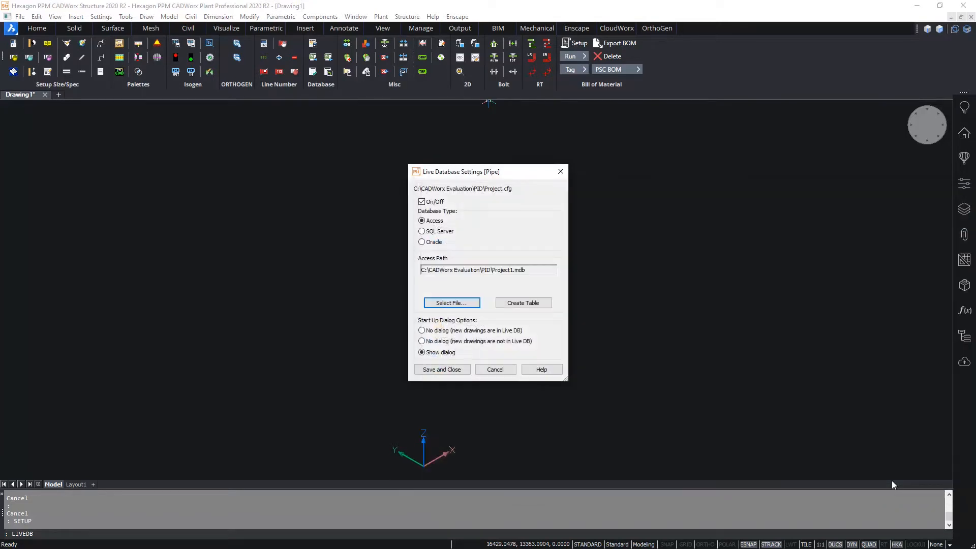
click(454, 370)
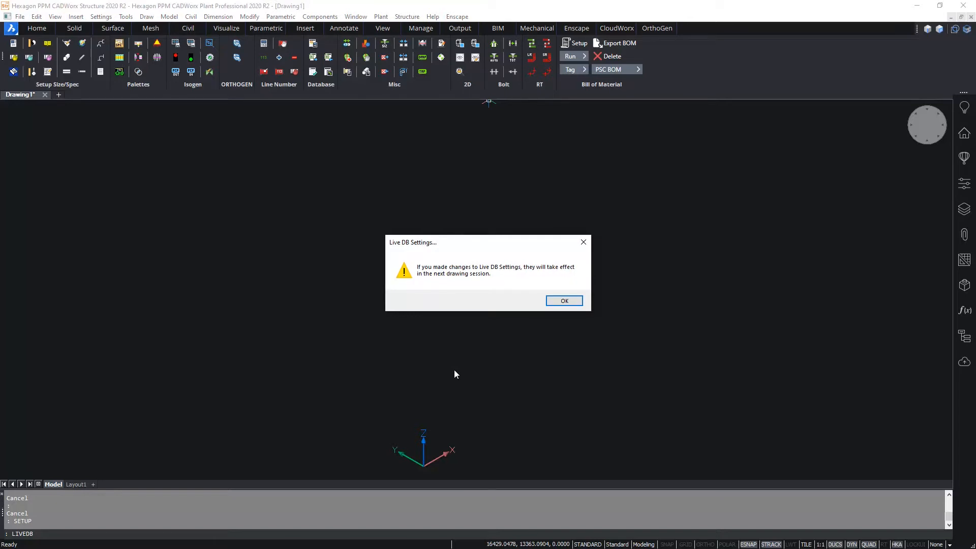
click(559, 300)
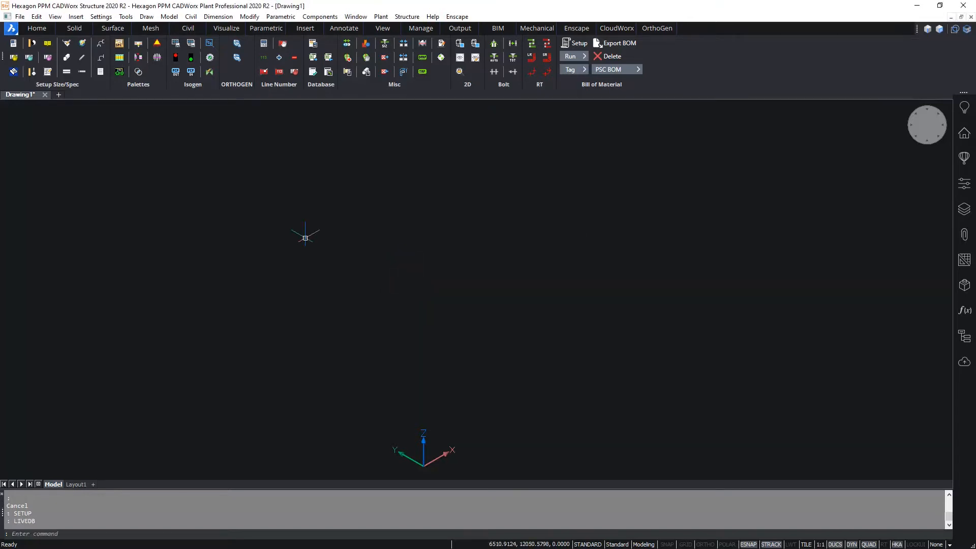
Create a new drawing with database, named Pipe1, in the CADWorx Evaluation Piping folder.
click(20, 17)
click(36, 28)
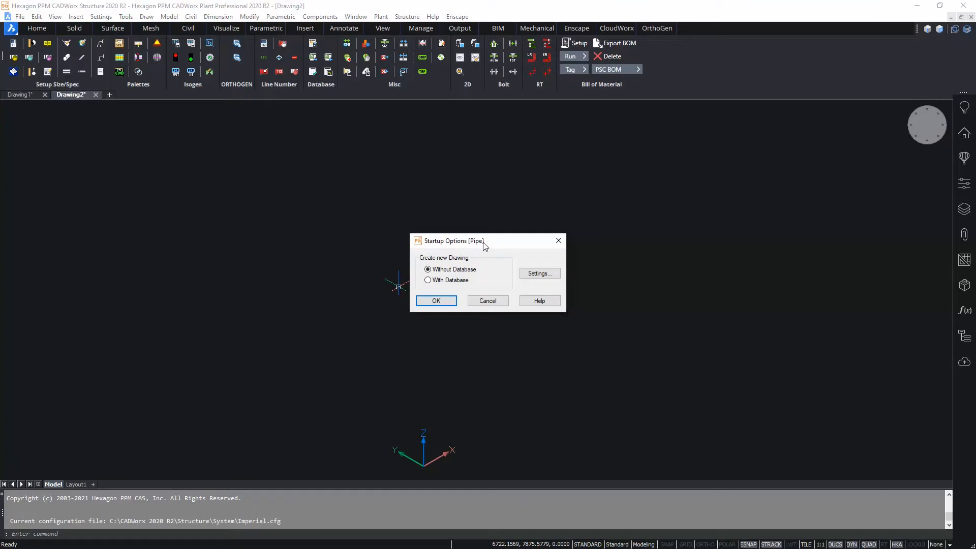
click(442, 283)
click(435, 301)
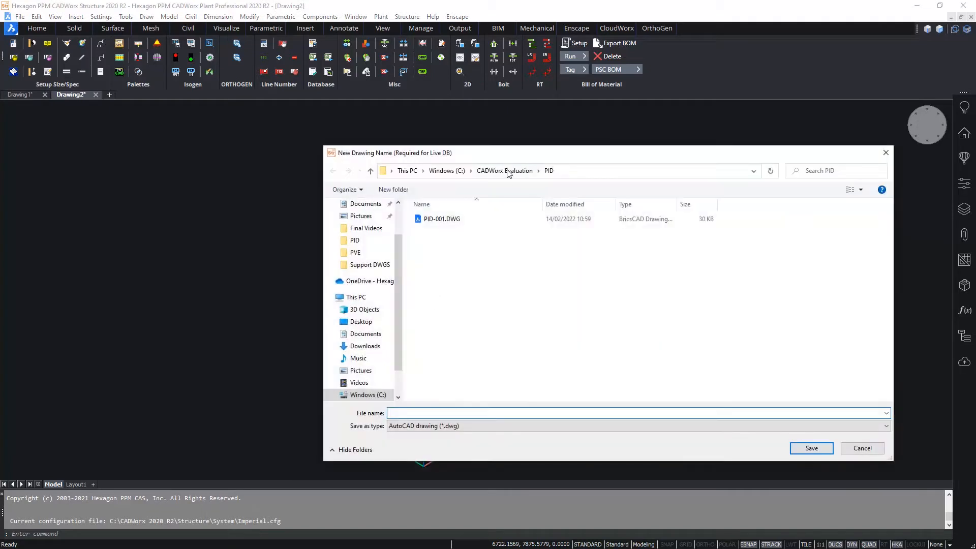
click(509, 173)
double_click(444, 251)
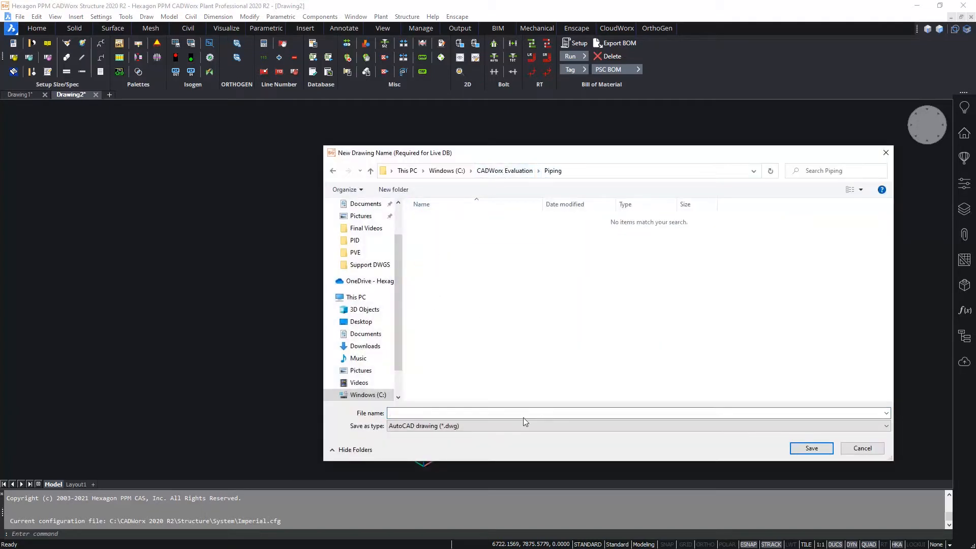
click(521, 412)
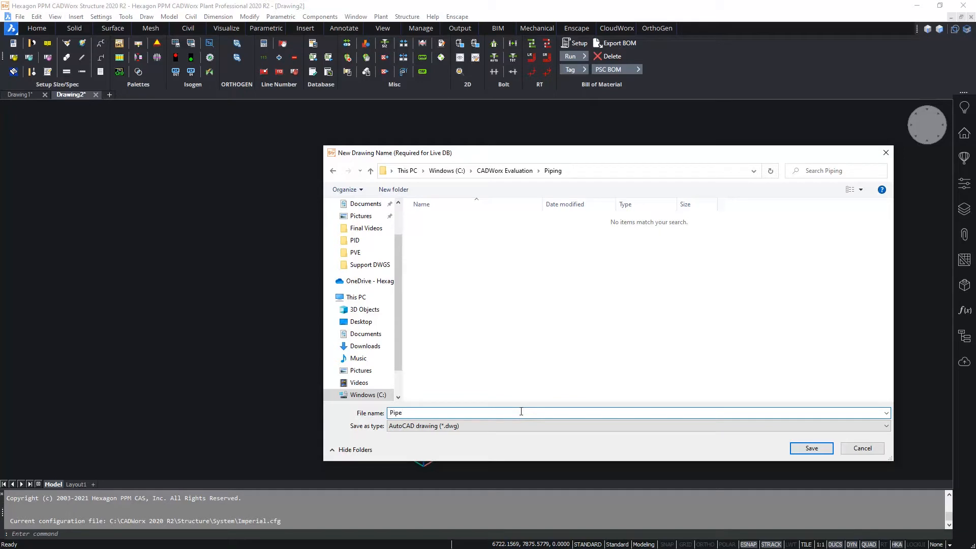
key(Return)
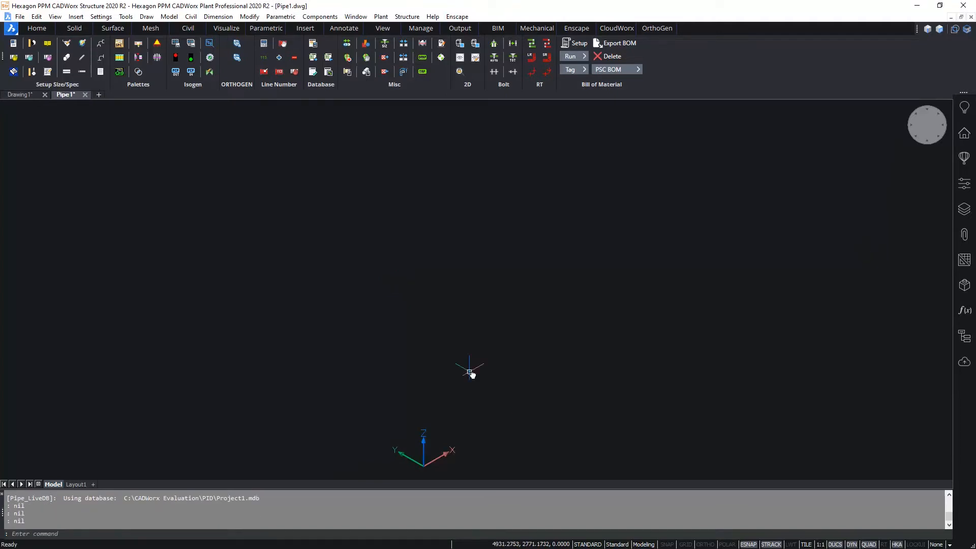
Attach Equipment Layout.dwg from the CADWorx Evaluation Equipment folder as an external reference with the default insertion point, scale and rotation.
click(965, 238)
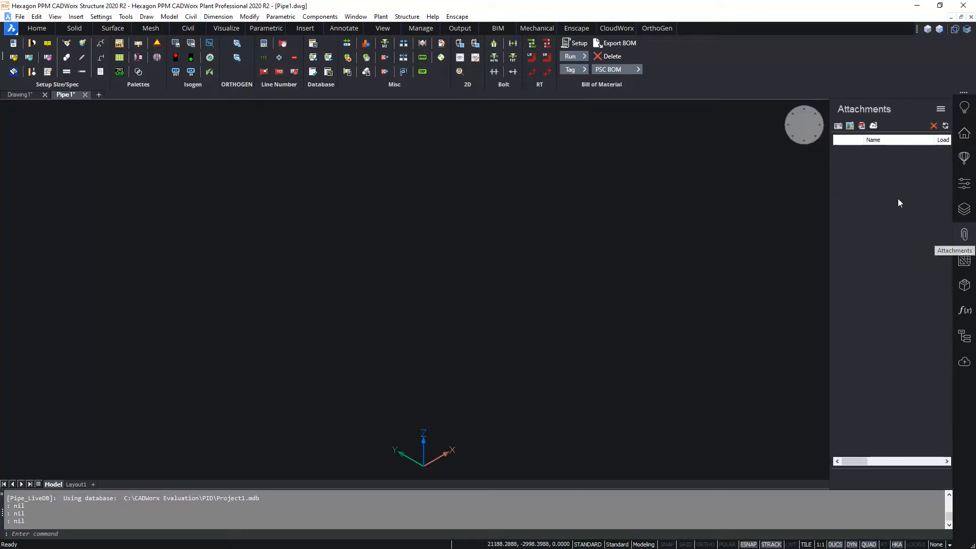
click(839, 126)
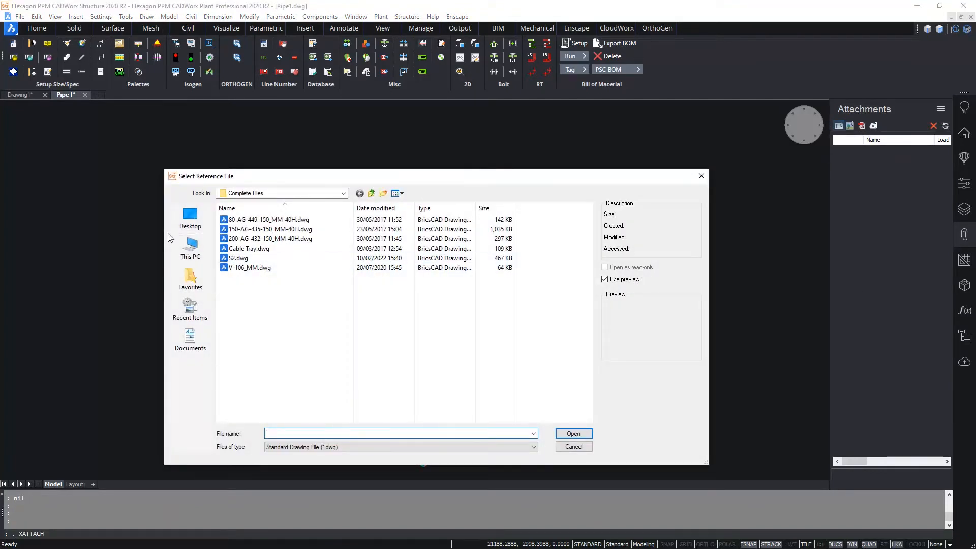
key(ctrl+v)
key(Return)
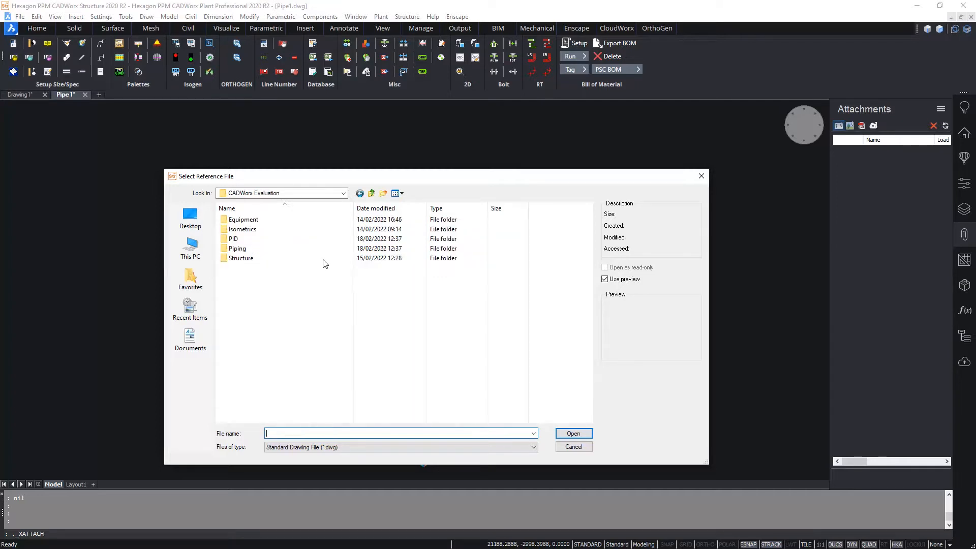
double_click(244, 220)
click(256, 220)
click(573, 434)
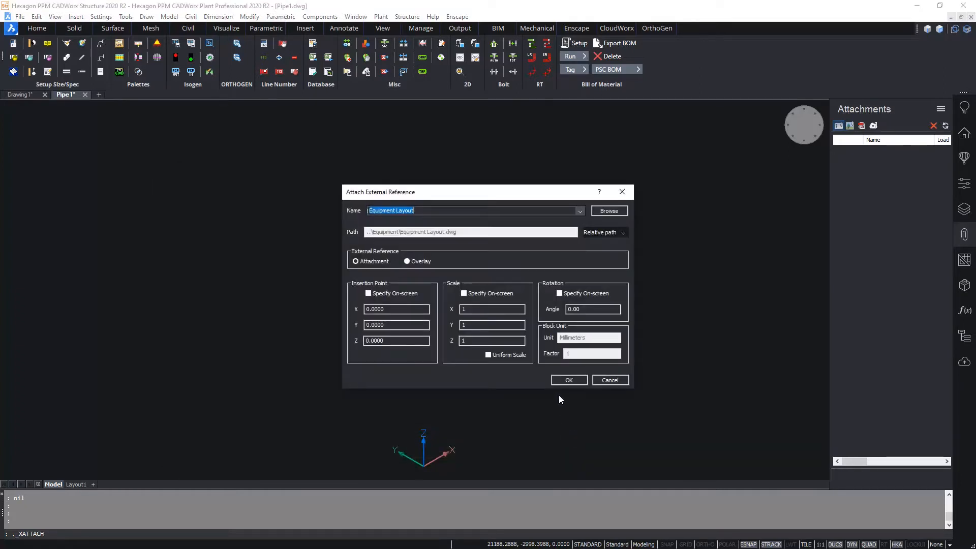
click(568, 380)
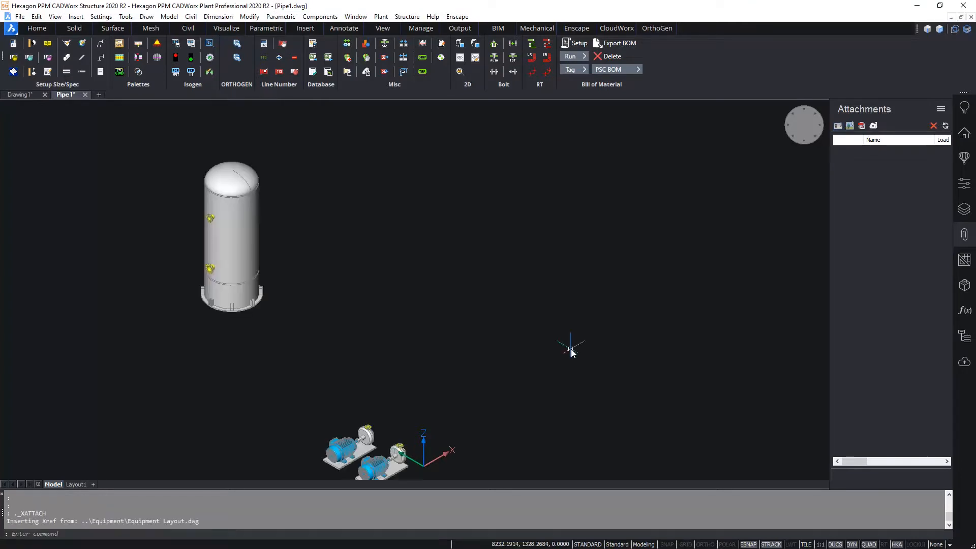
Attach Frame.dwg from the CADWorx Evaluation Structure folder as an external reference.
click(843, 127)
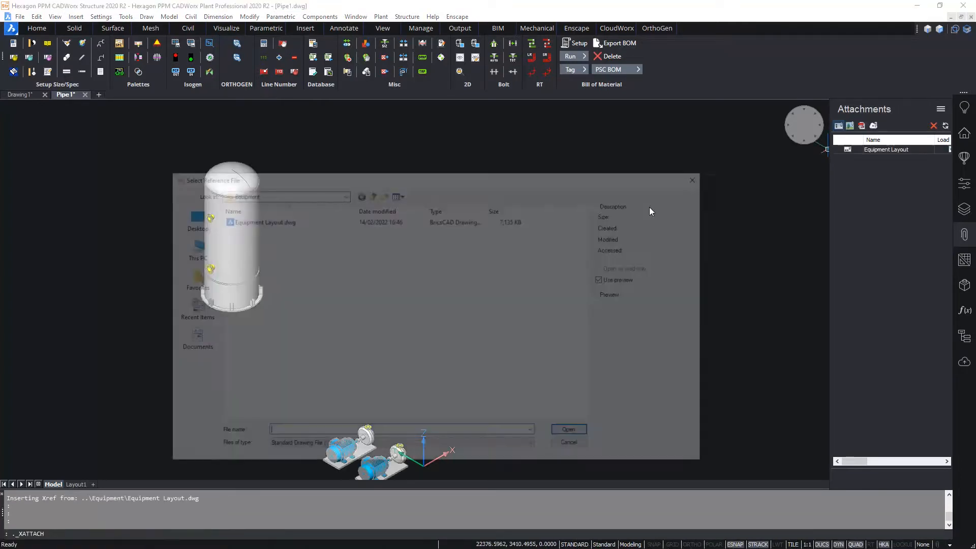
click(371, 194)
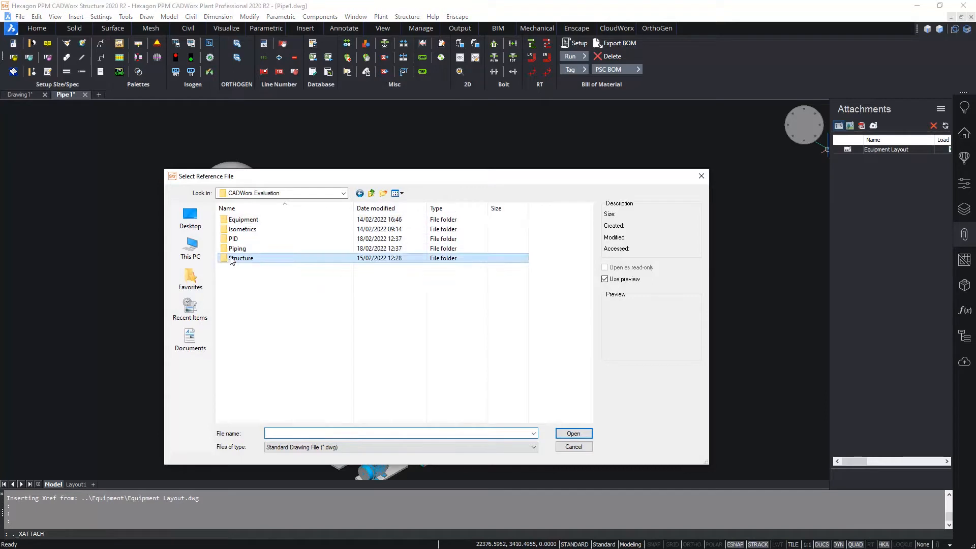
double_click(234, 258)
click(244, 220)
click(567, 433)
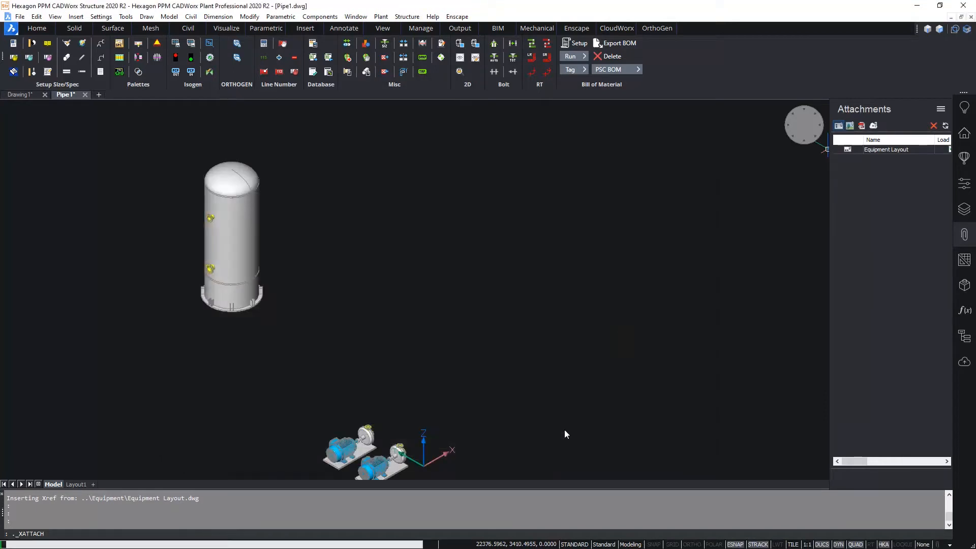
click(566, 380)
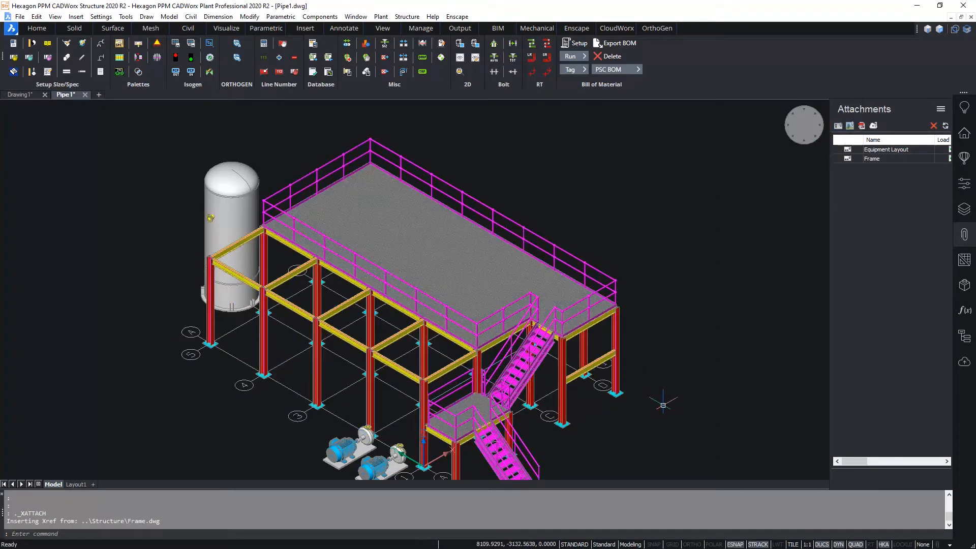
Turn on the line numbering system with dynamic size and spec.
middle_drag(664, 407, 667, 379)
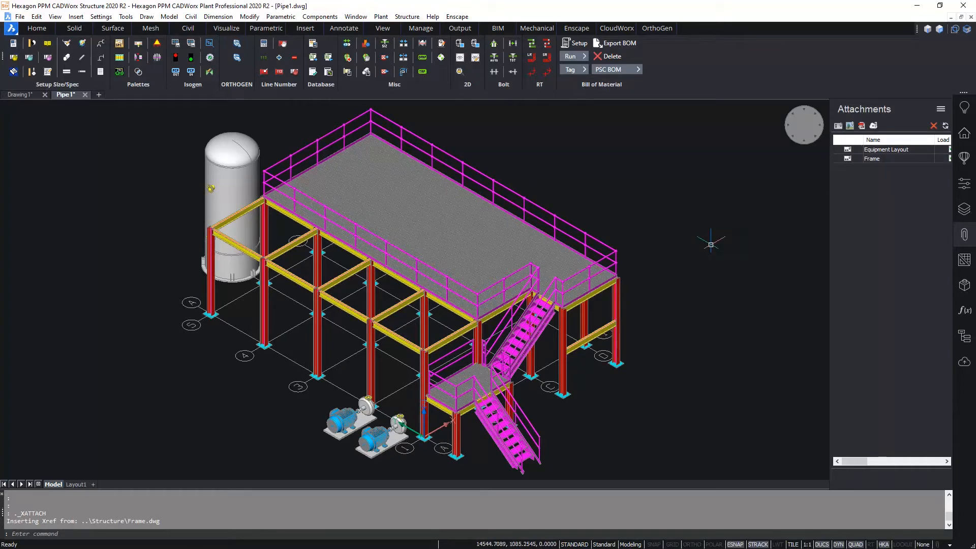
click(265, 44)
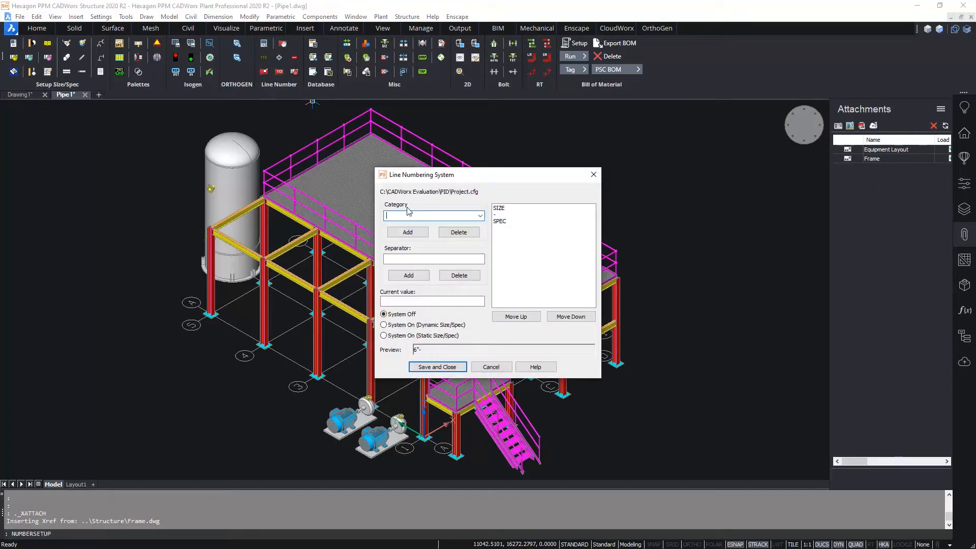
click(402, 327)
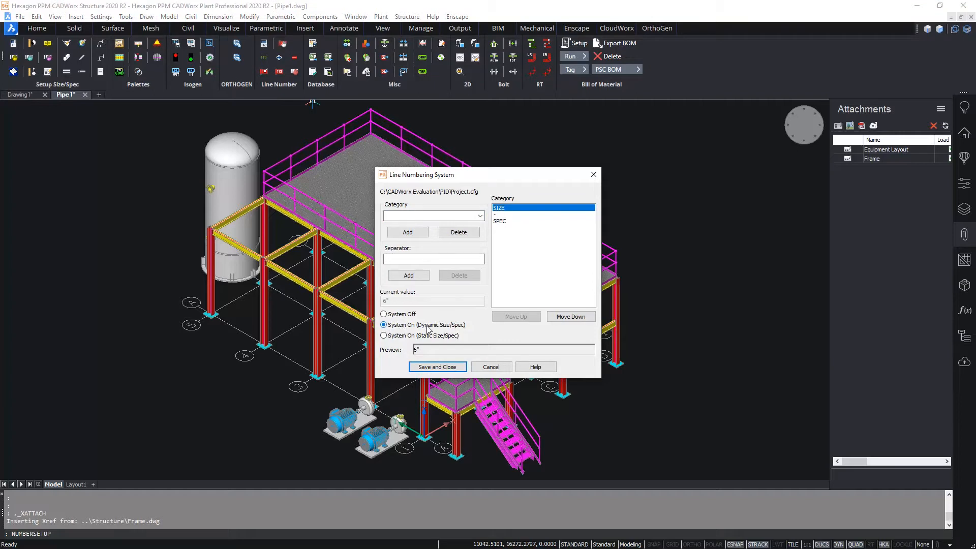
Add the SERVICE and COUNT categories and two hyphen separators to the line number format.
click(479, 216)
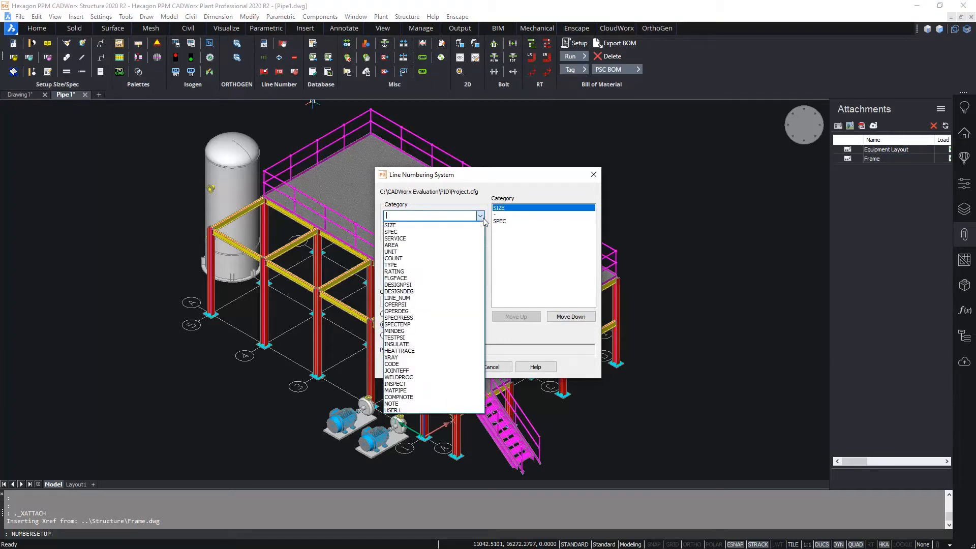
click(401, 238)
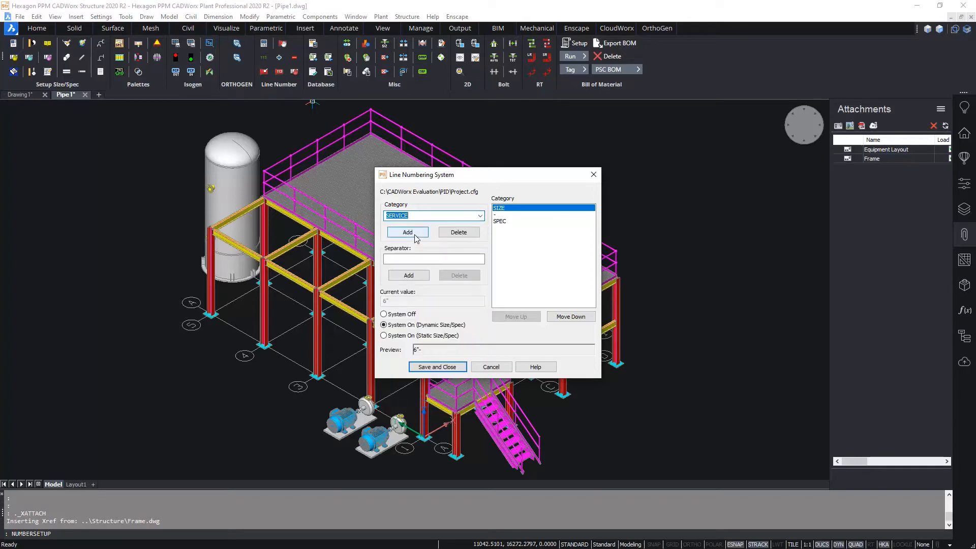
click(415, 235)
click(480, 216)
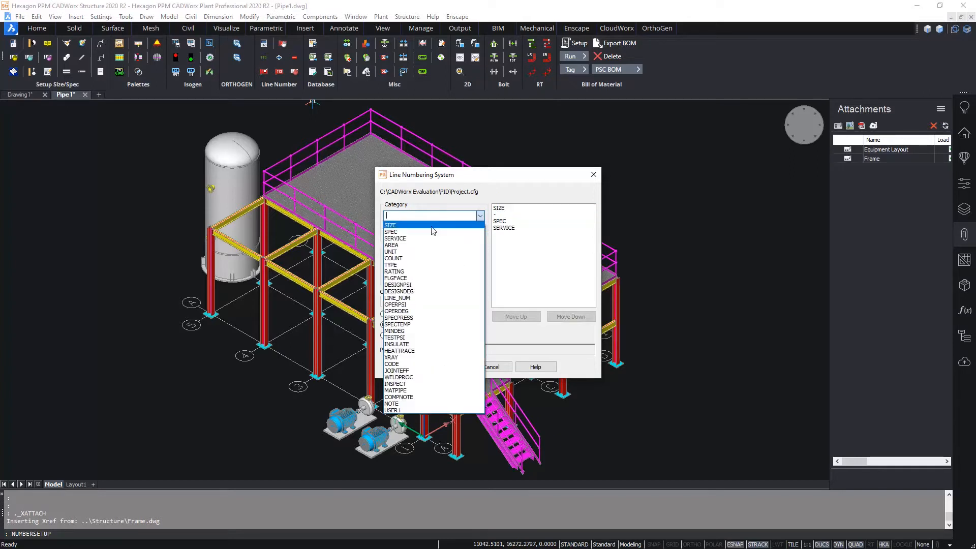
click(403, 258)
click(407, 232)
click(411, 258)
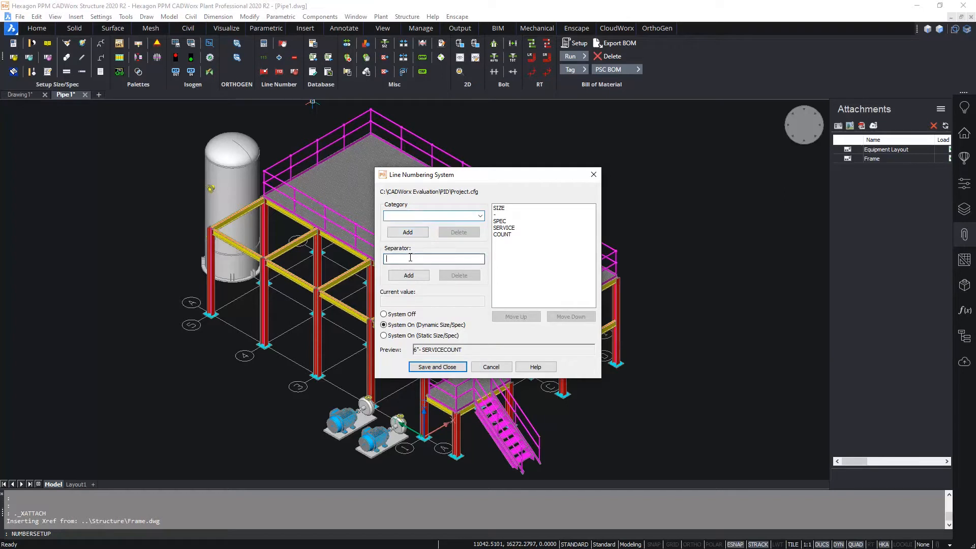
text(-)
double_click(408, 275)
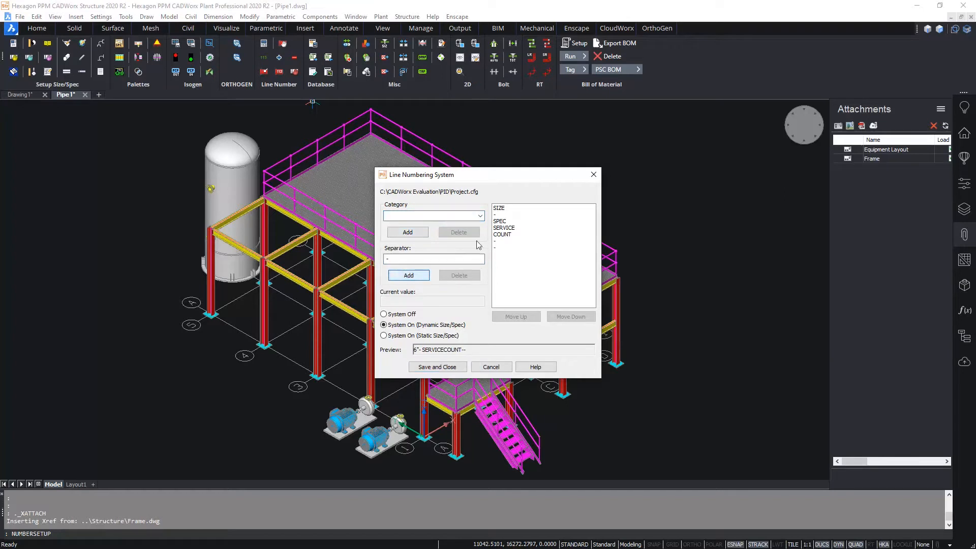
Reorder the line number format to SIZE-SERVICE-COUNT-SPEC with a hyphen between each category, and save it.
click(504, 222)
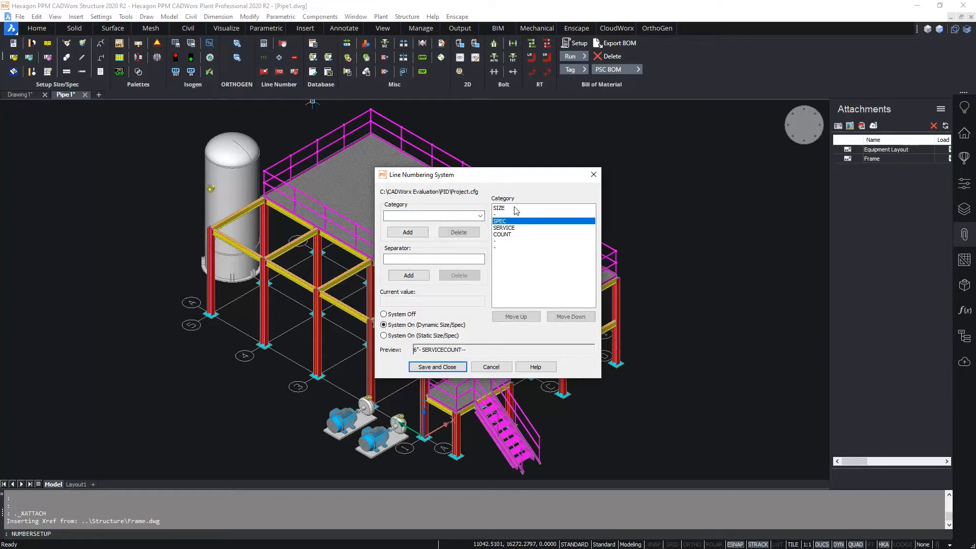
click(564, 316)
click(565, 317)
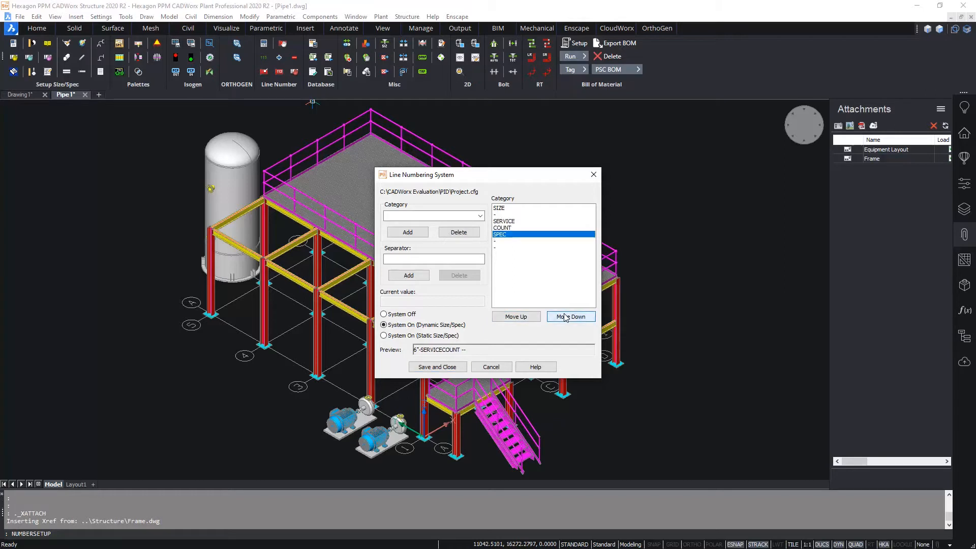
click(564, 317)
click(565, 316)
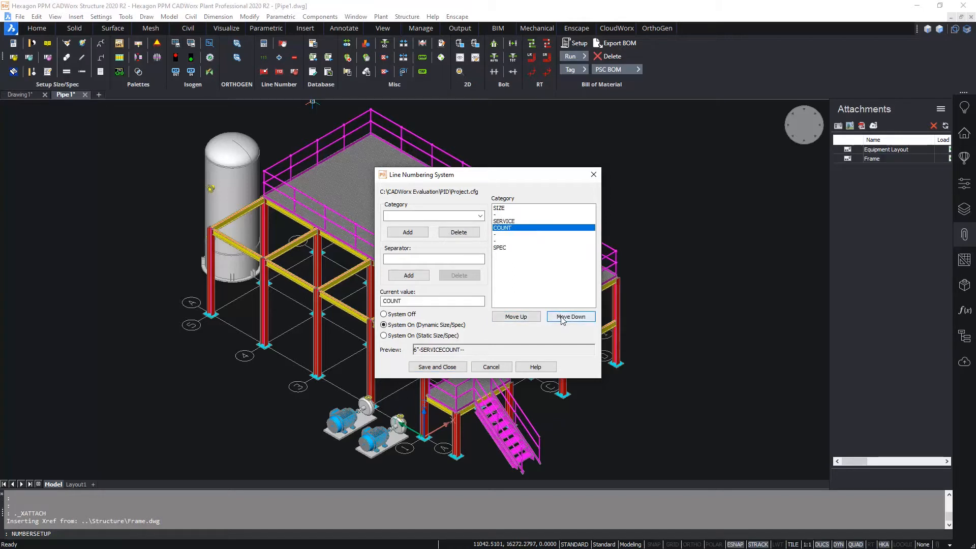
click(570, 316)
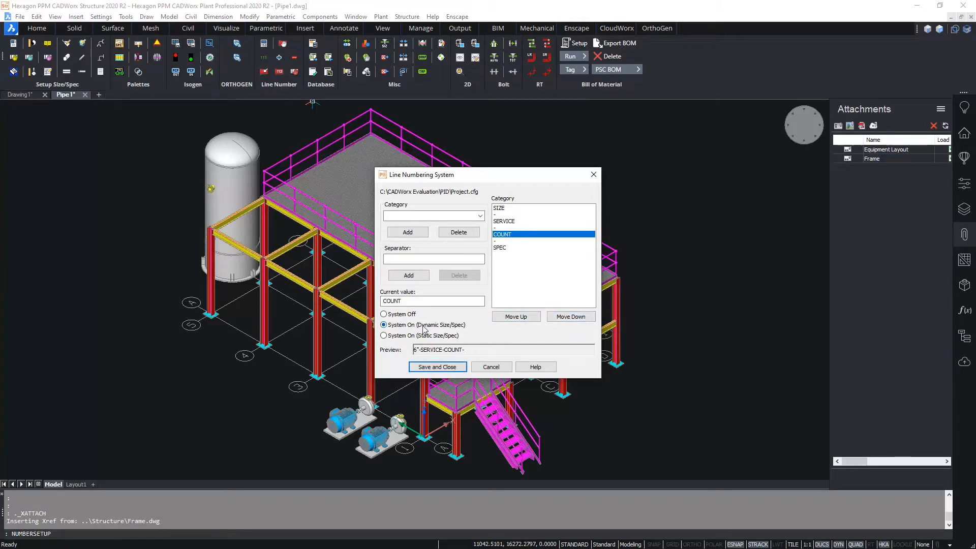
click(425, 366)
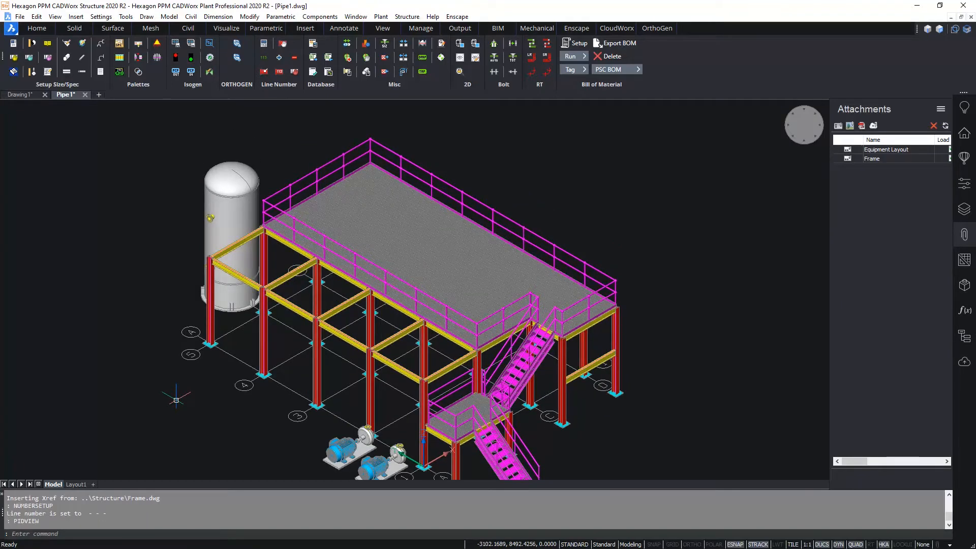
Load Project.cfg from the CADWorx Evaluation PID folder into the P&ID View, then minimize that view.
click(119, 73)
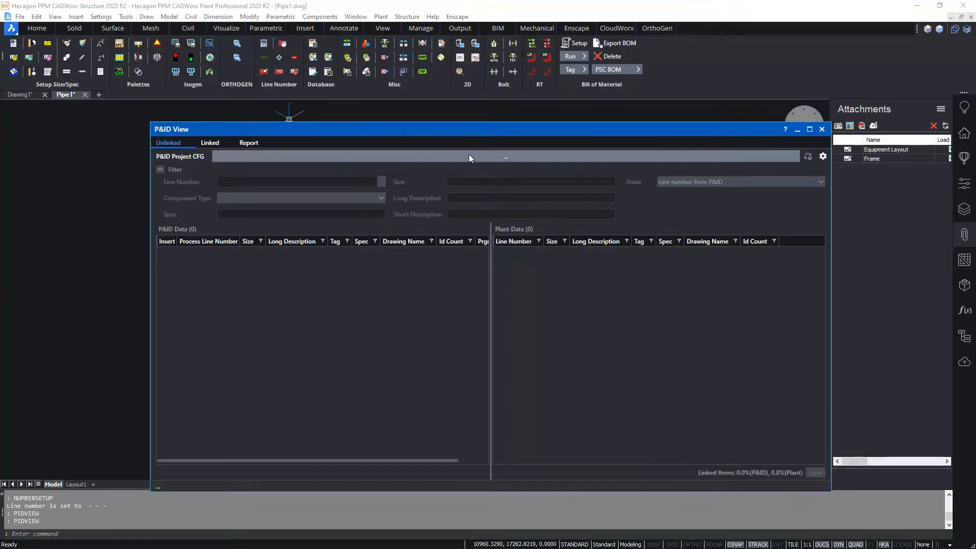
click(491, 157)
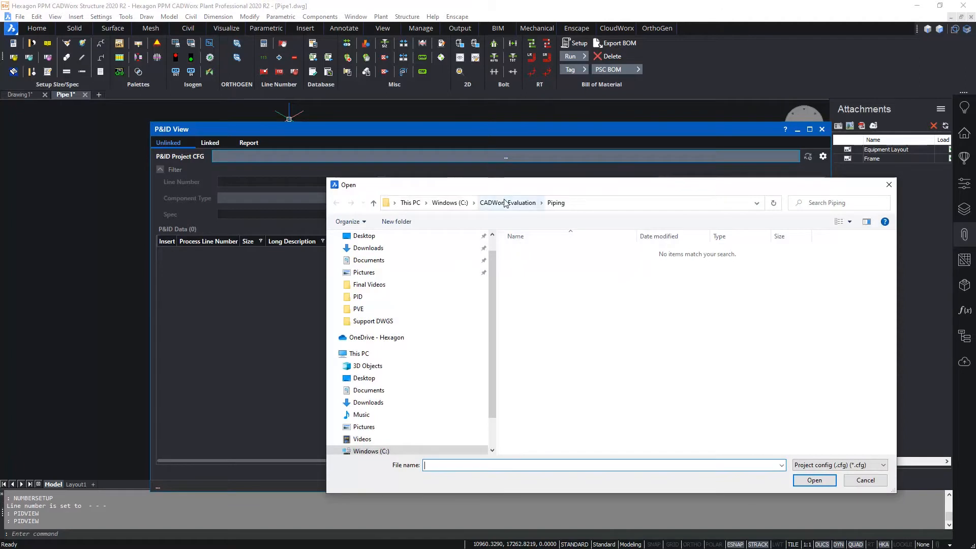
click(505, 203)
double_click(533, 274)
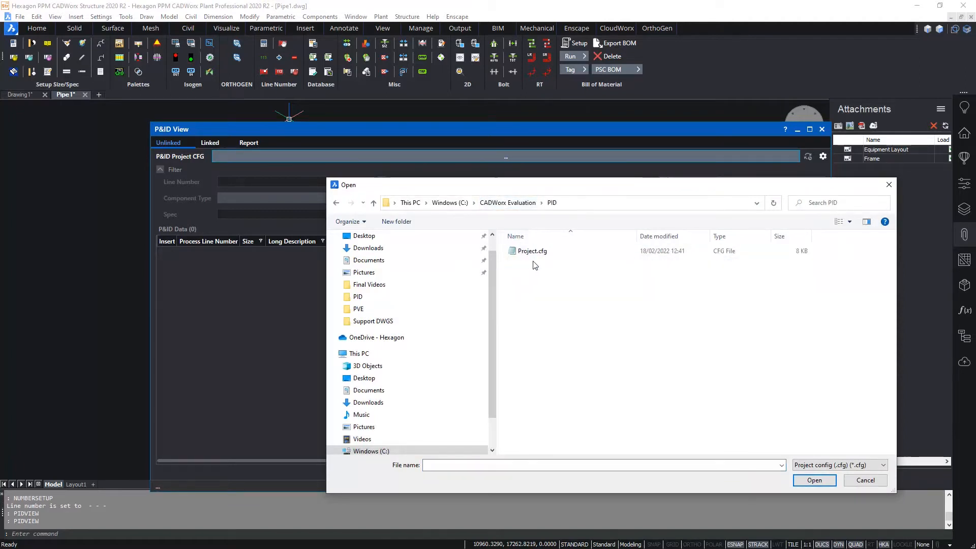
click(539, 251)
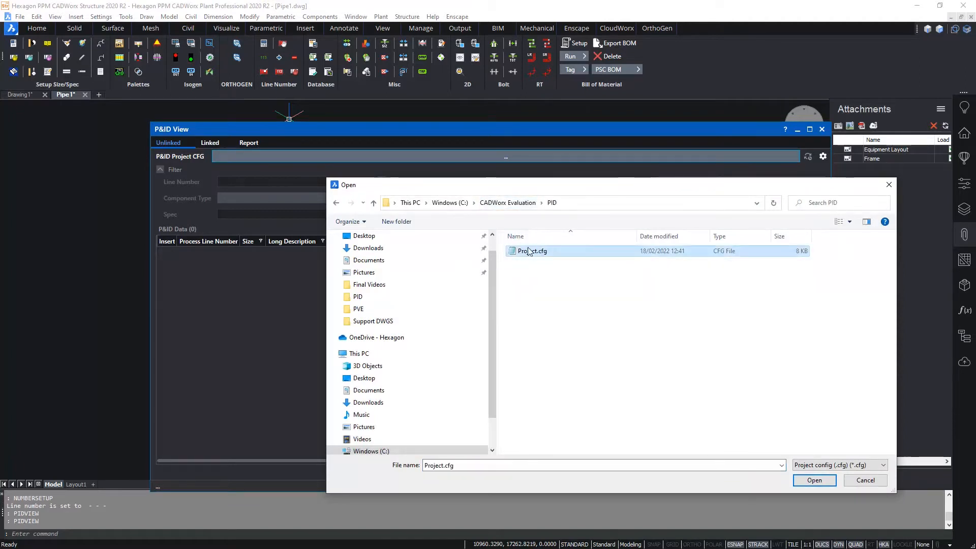
click(821, 484)
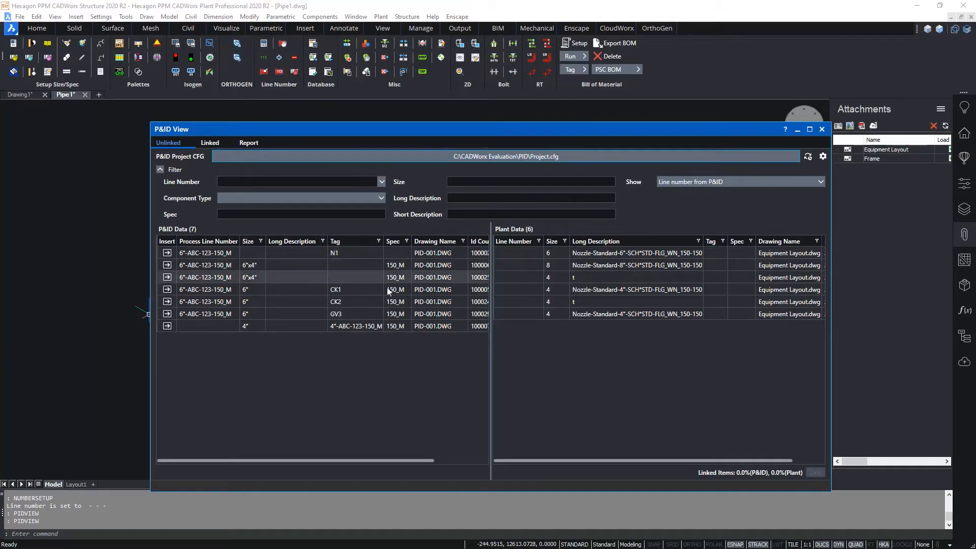
click(798, 130)
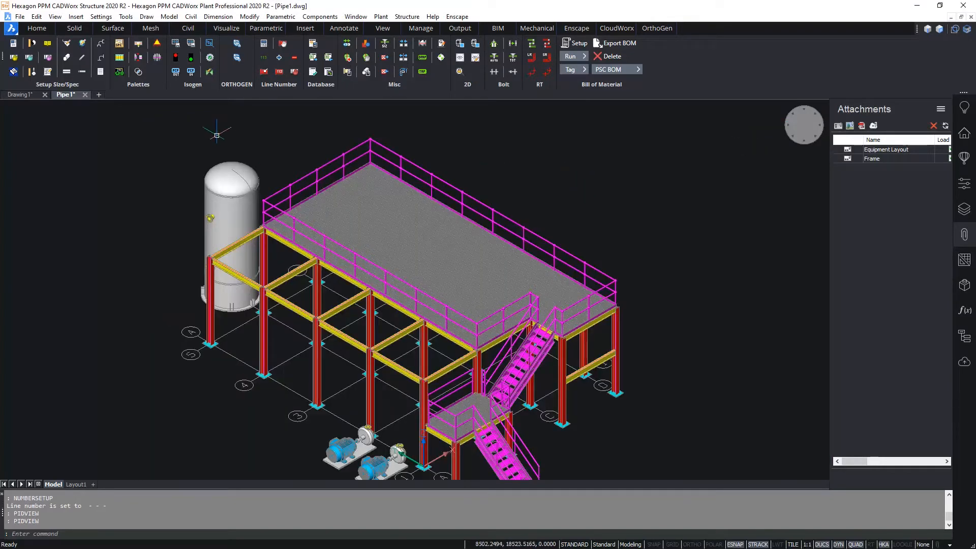
Show the Spec View and load Metric_Inch_Specs.prj as its project specification file.
click(120, 45)
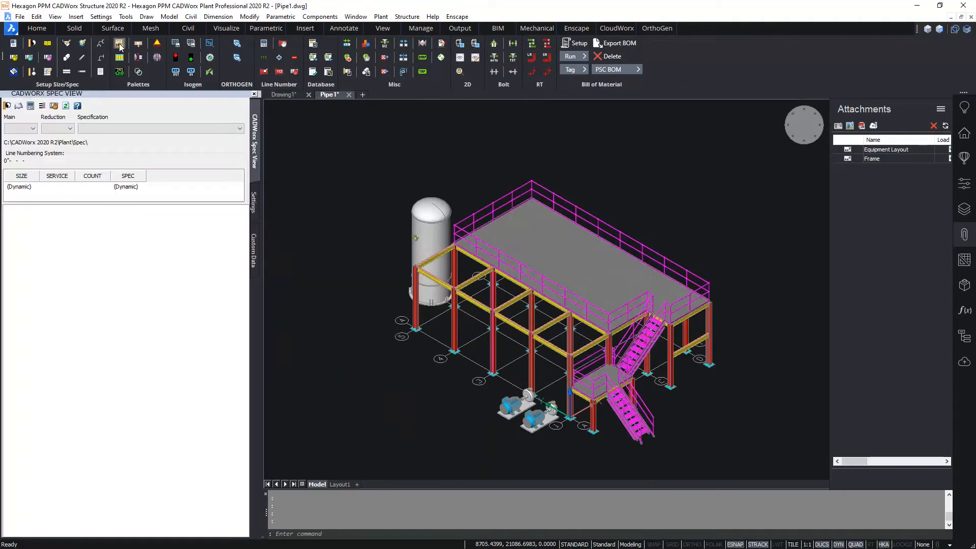
click(7, 107)
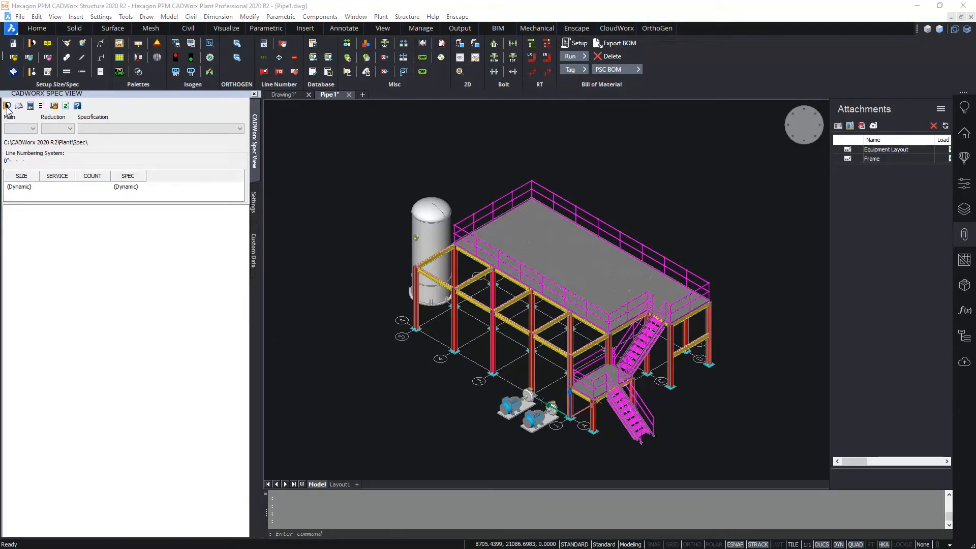
click(506, 189)
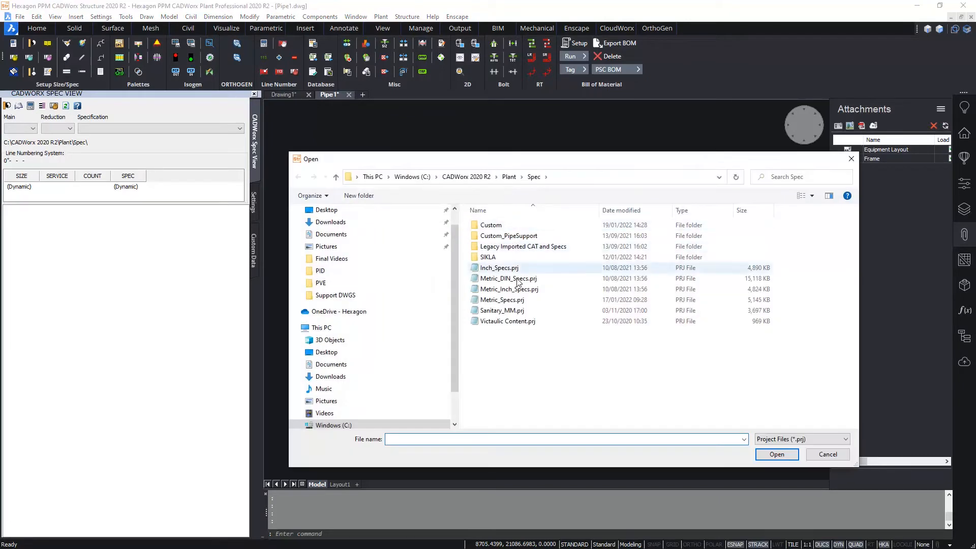
click(520, 290)
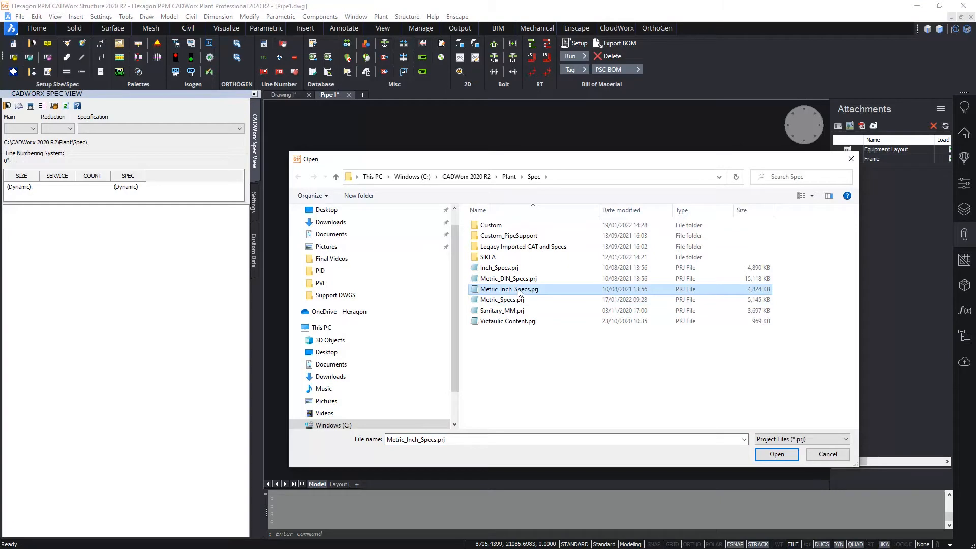
click(768, 454)
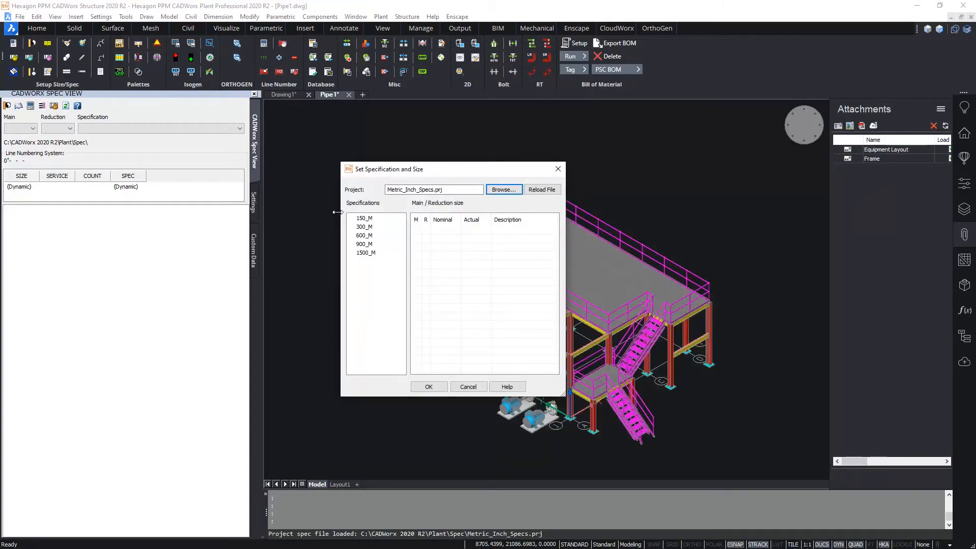
Set the current specification to 150_M with a main size of 4".
click(358, 219)
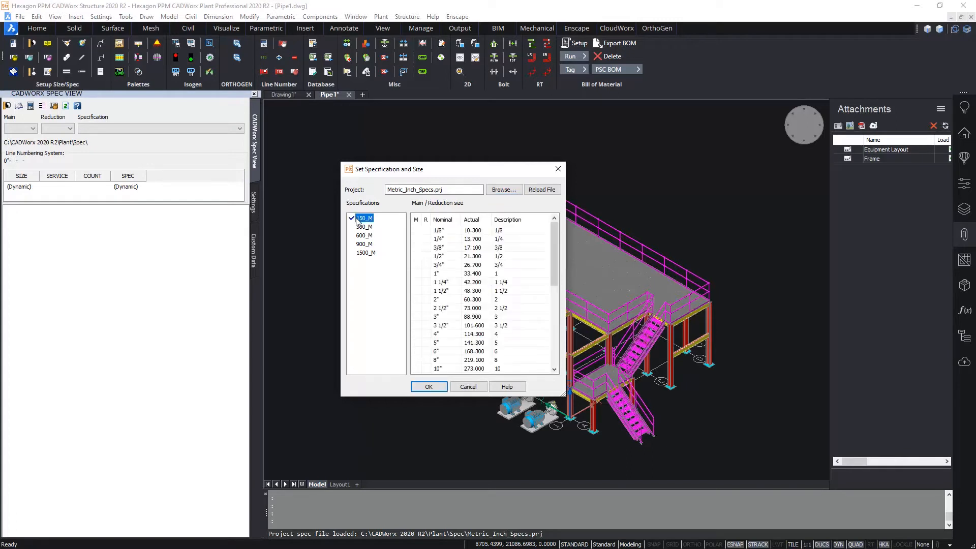
click(417, 334)
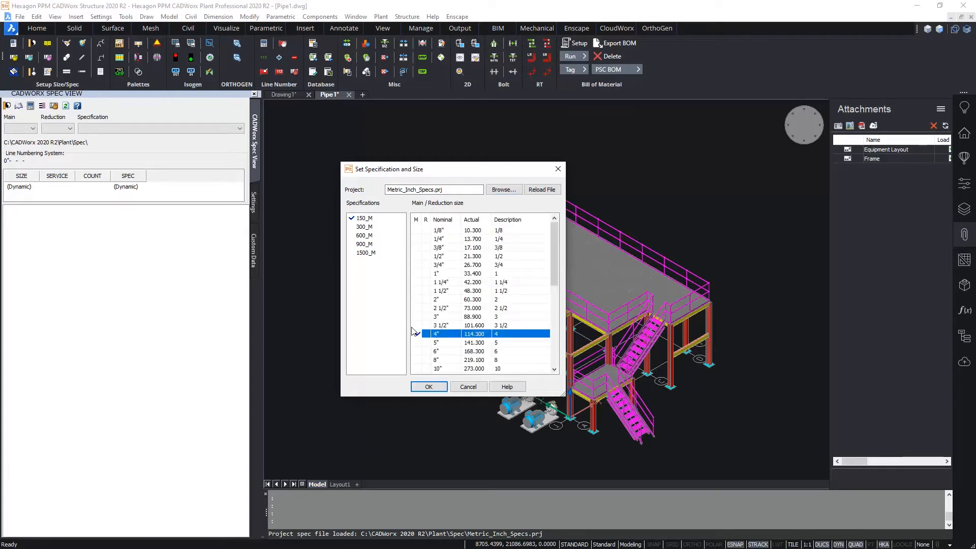
click(427, 387)
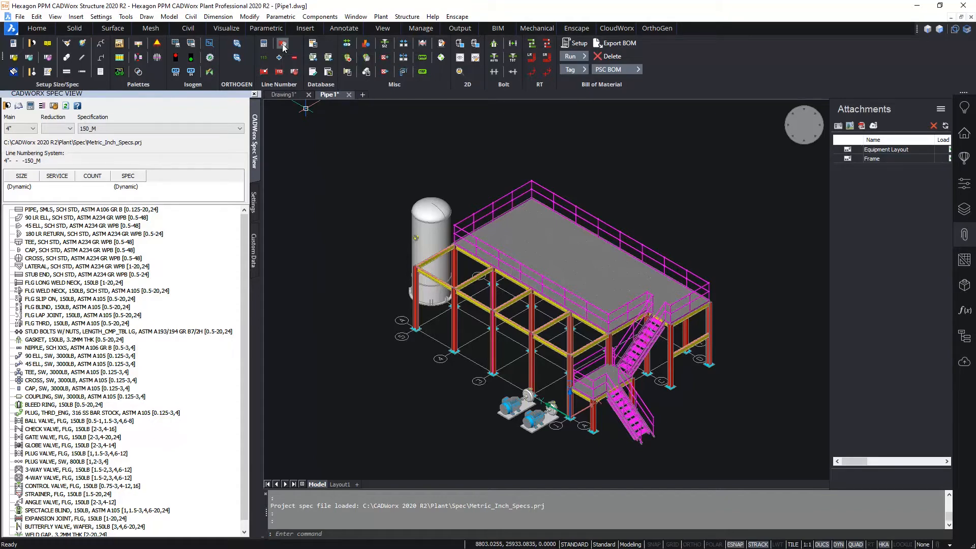
Set the current line number to 6"-ABC-123-150_M, taken from the process drawings.
click(284, 46)
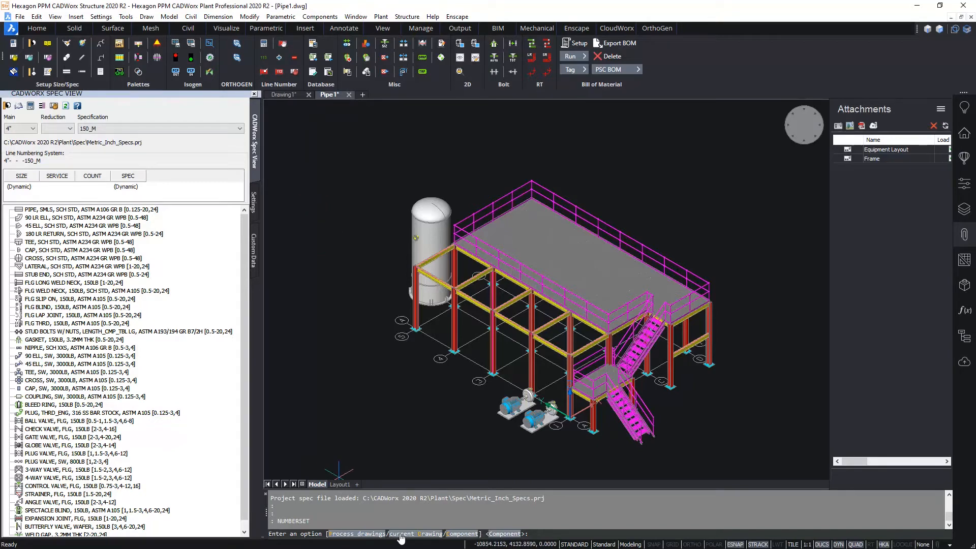
click(352, 534)
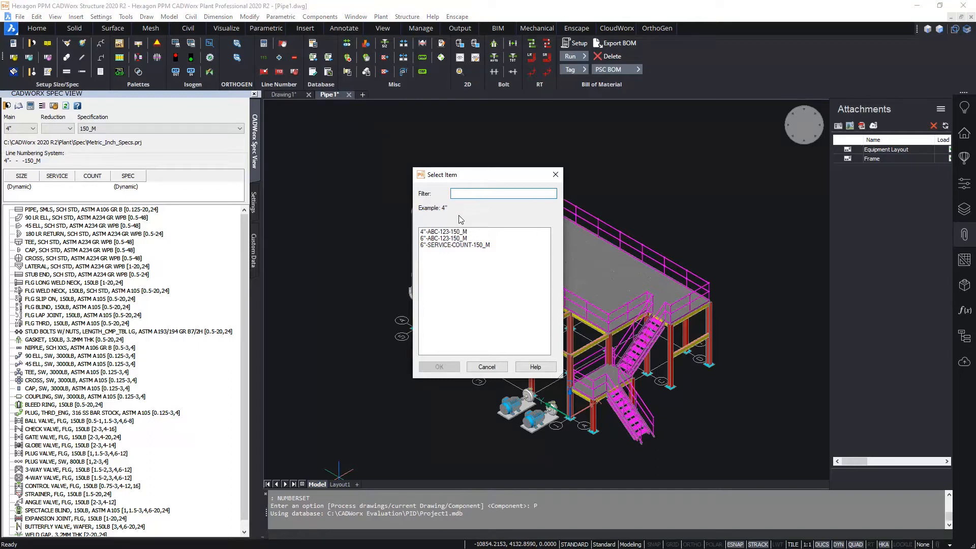
click(443, 238)
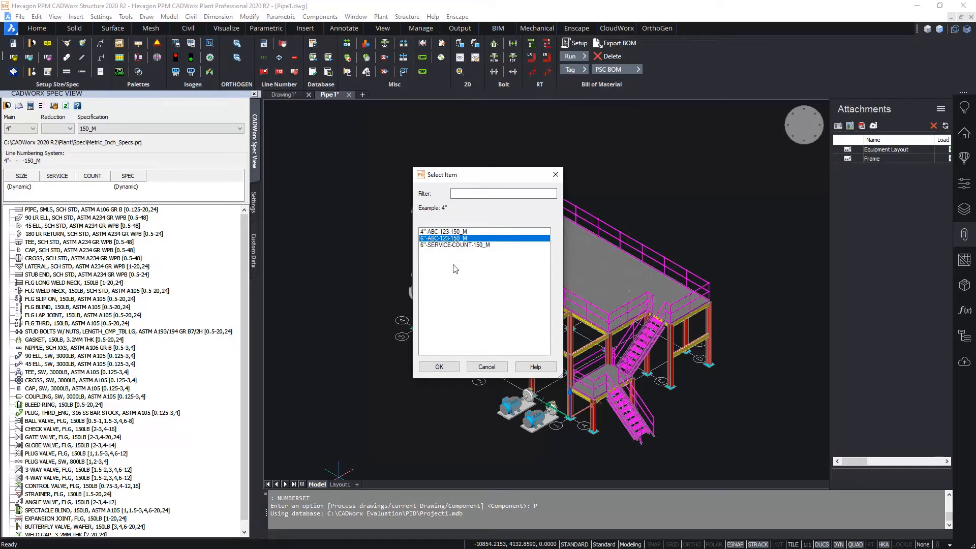
click(438, 367)
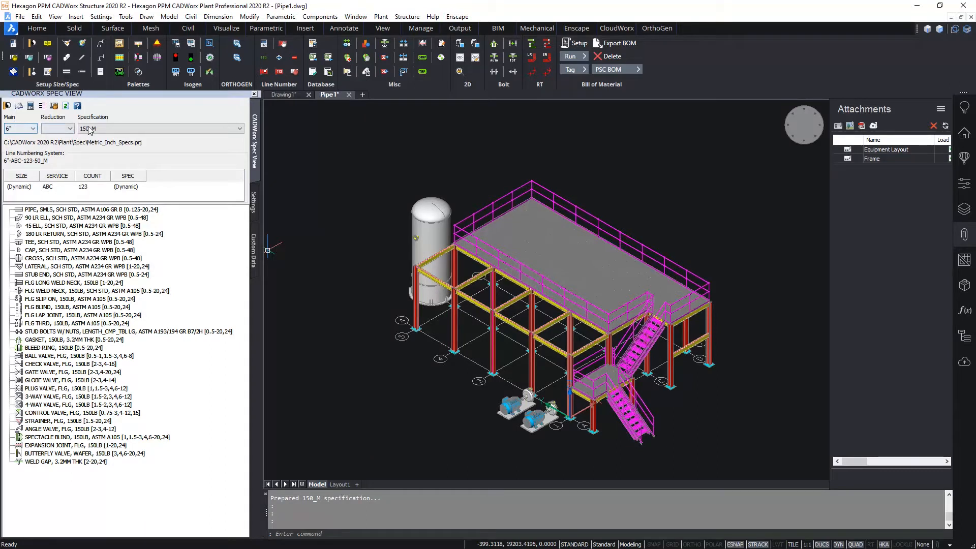
Route a 900 mm length of 6" pipe outward from the centre of the vessel nozzle with Ortho on.
click(71, 210)
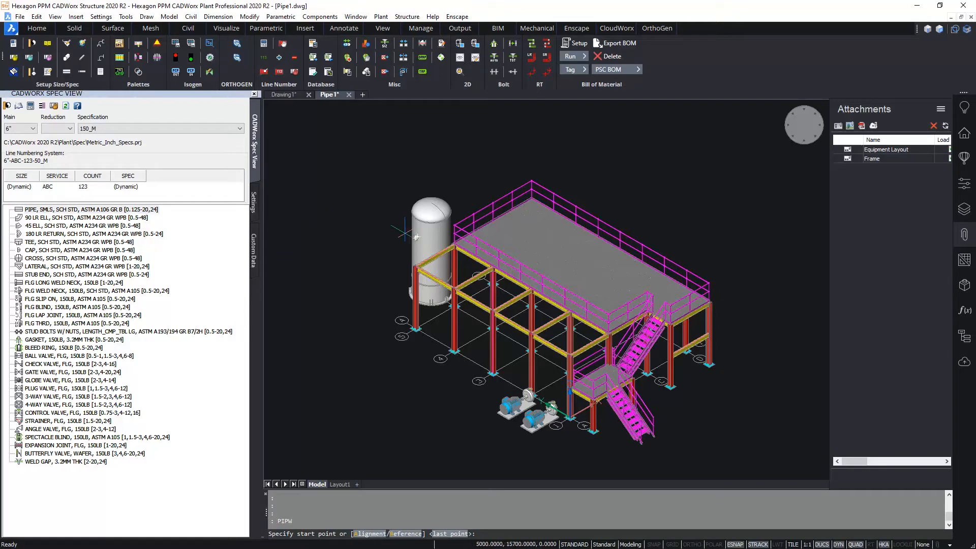
scroll(407, 228, up, 10)
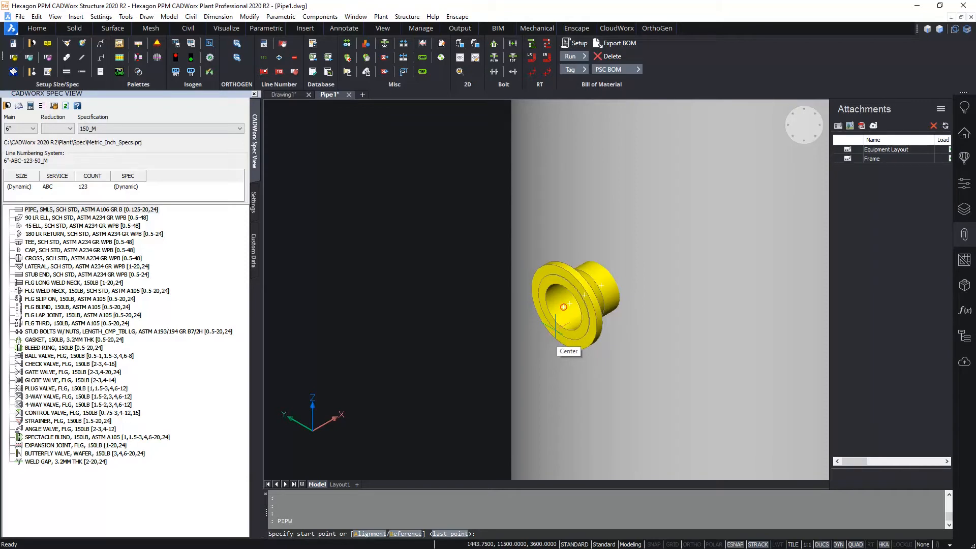
click(563, 307)
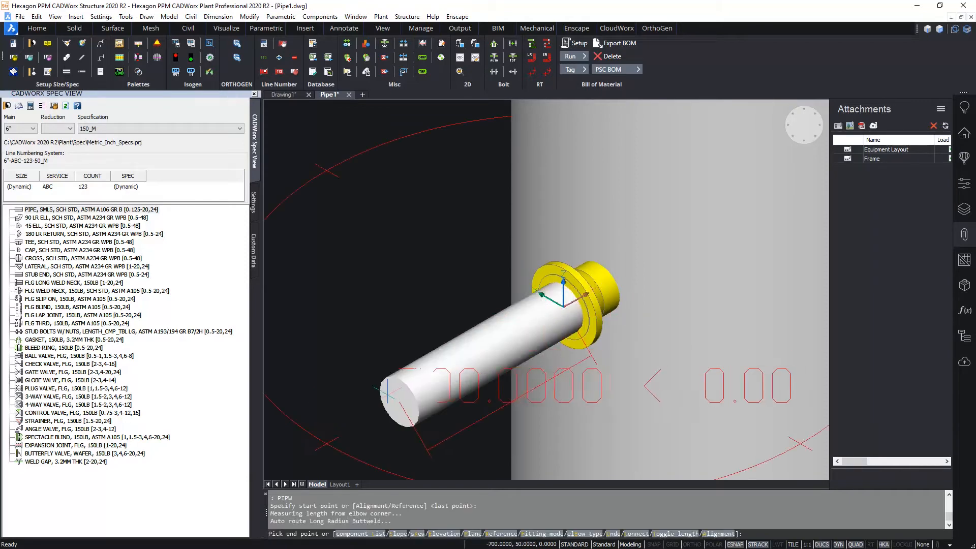
scroll(387, 394, down, 2)
middle_drag(387, 391, 392, 268)
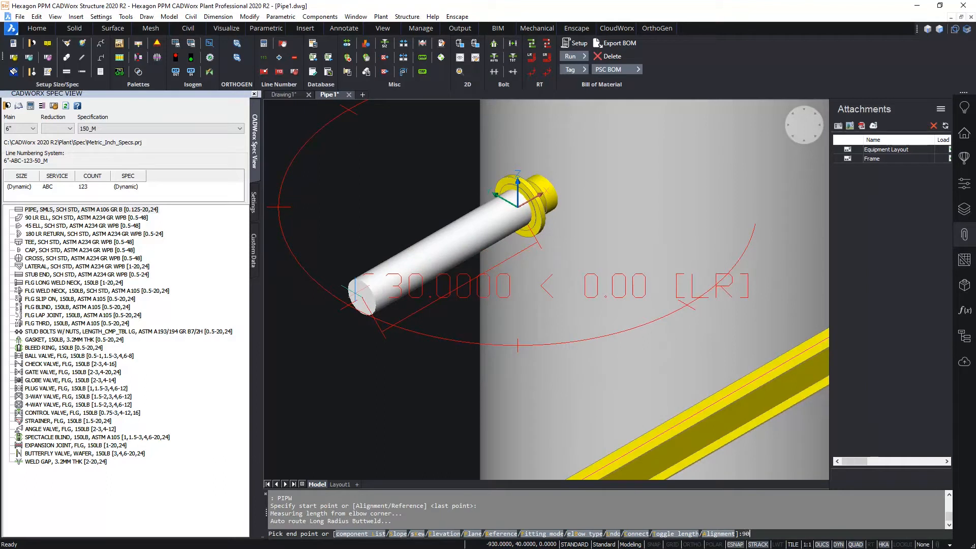
text(900)
key(Return)
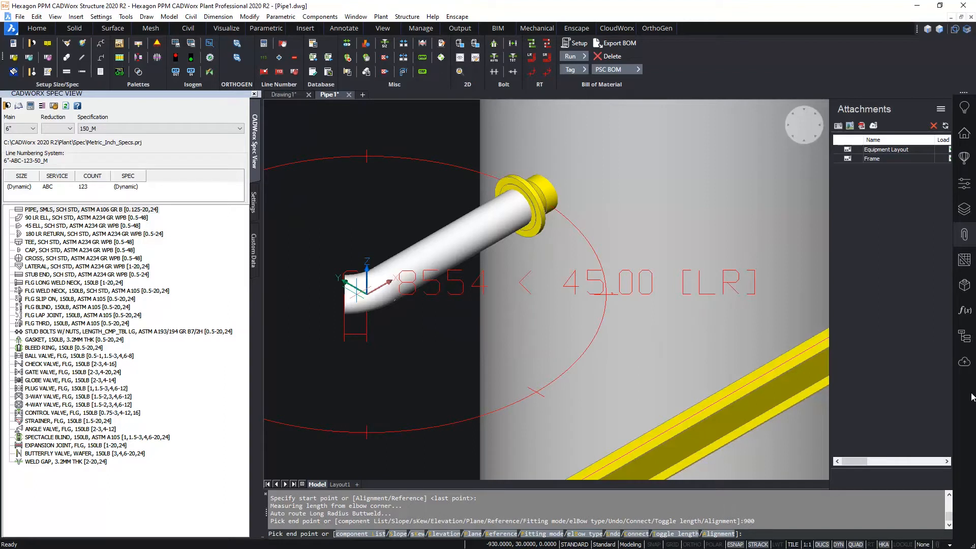
key(F8)
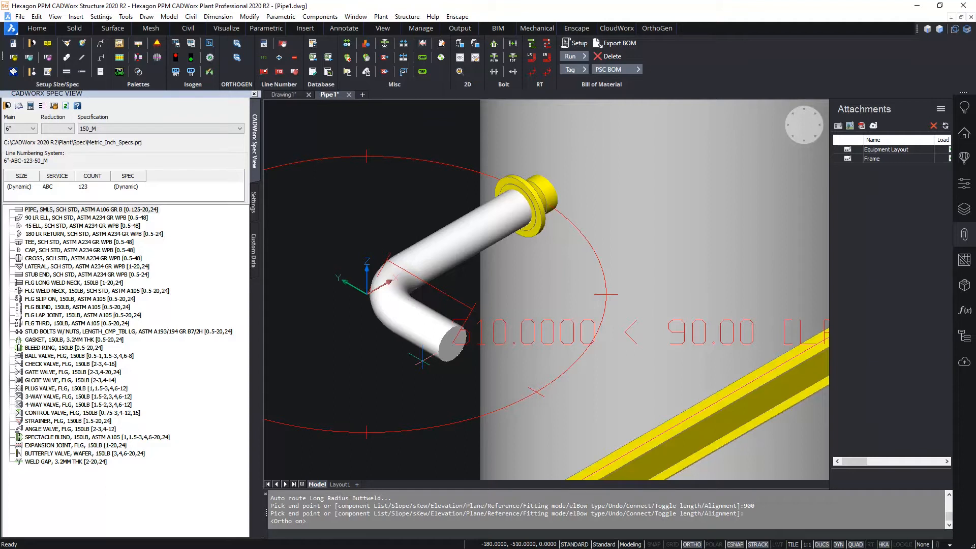
key(Escape)
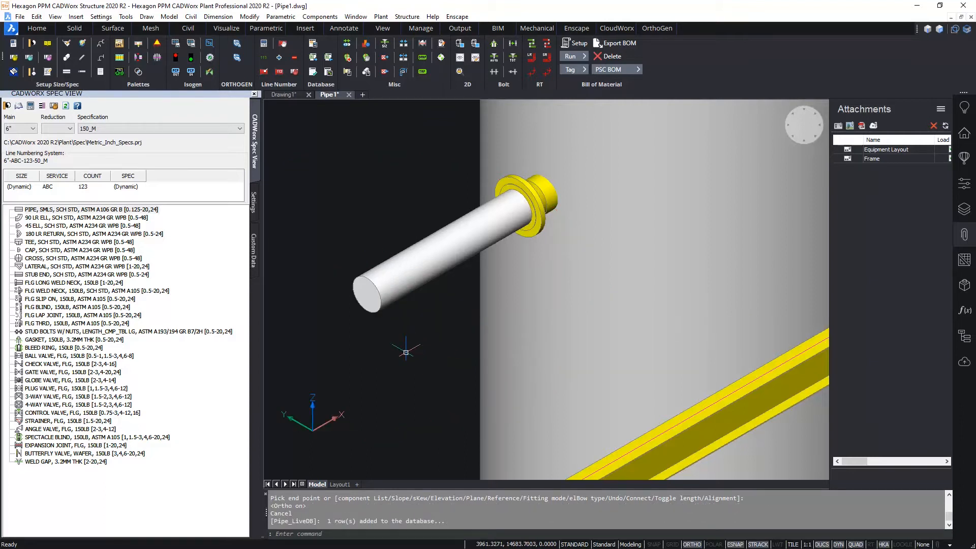
Erase the trial pipe routed from the vessel nozzle.
click(405, 352)
click(341, 202)
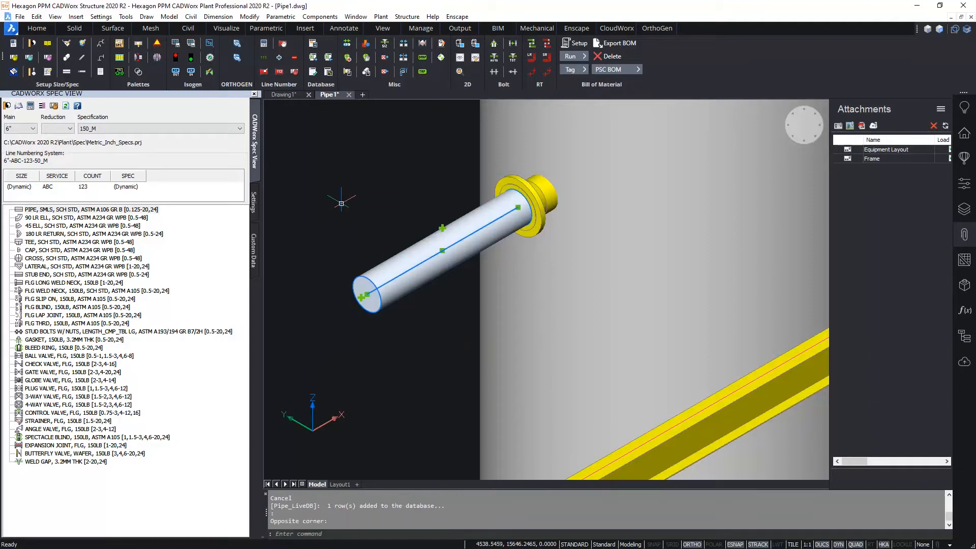
text(e)
key(Return)
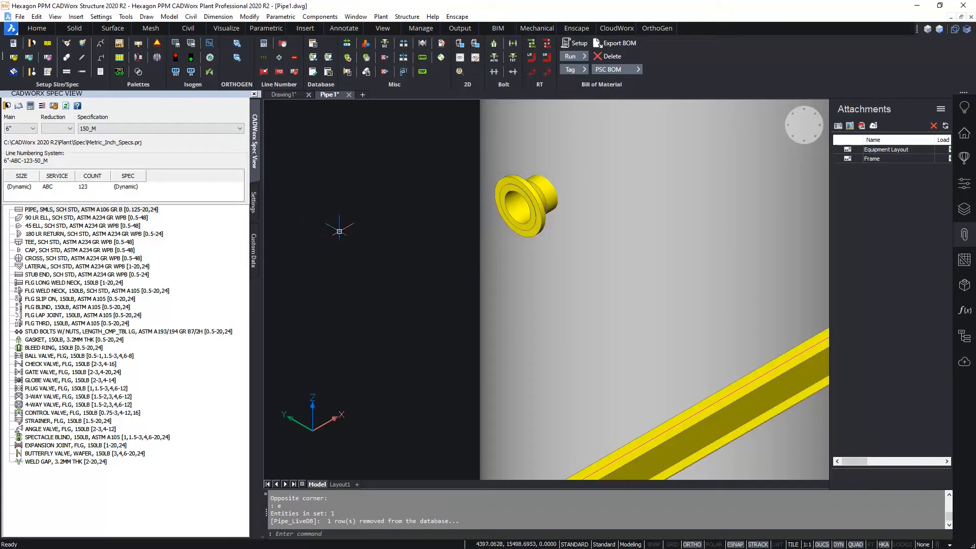
In the piping rules of the CADWorx Plant Setup, set the end type rule to Automatic.
click(14, 45)
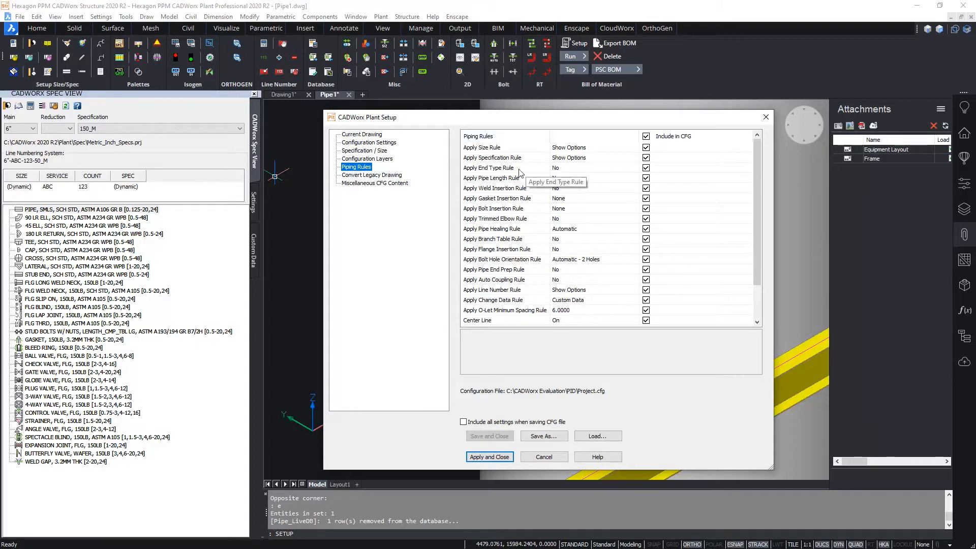
click(570, 169)
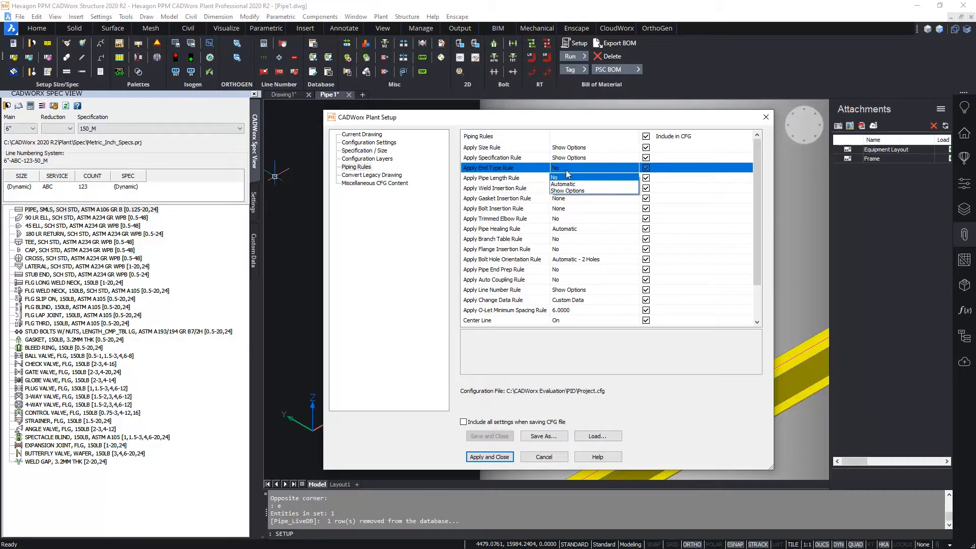
click(587, 184)
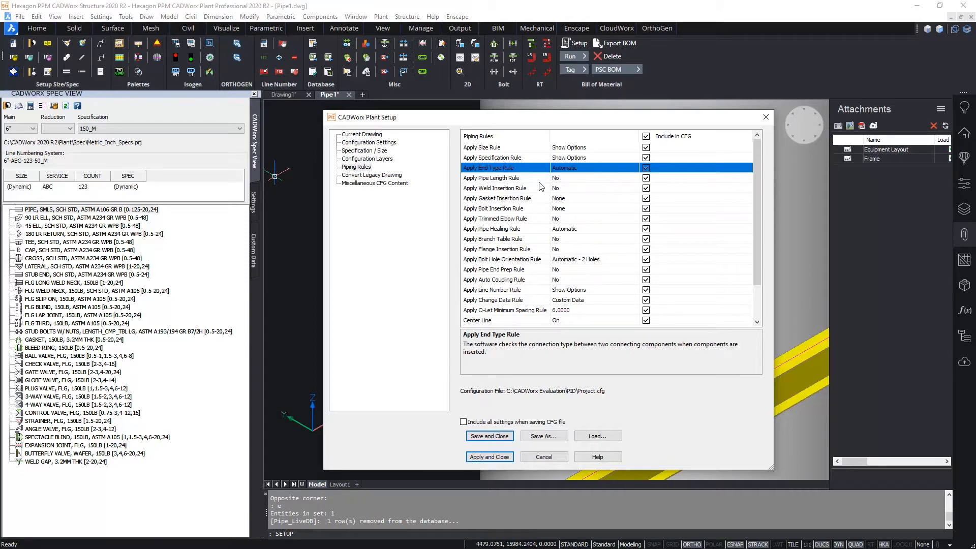
Set both the gasket insertion rule and the bolt insertion rule to Flanges Only.
click(553, 200)
click(579, 205)
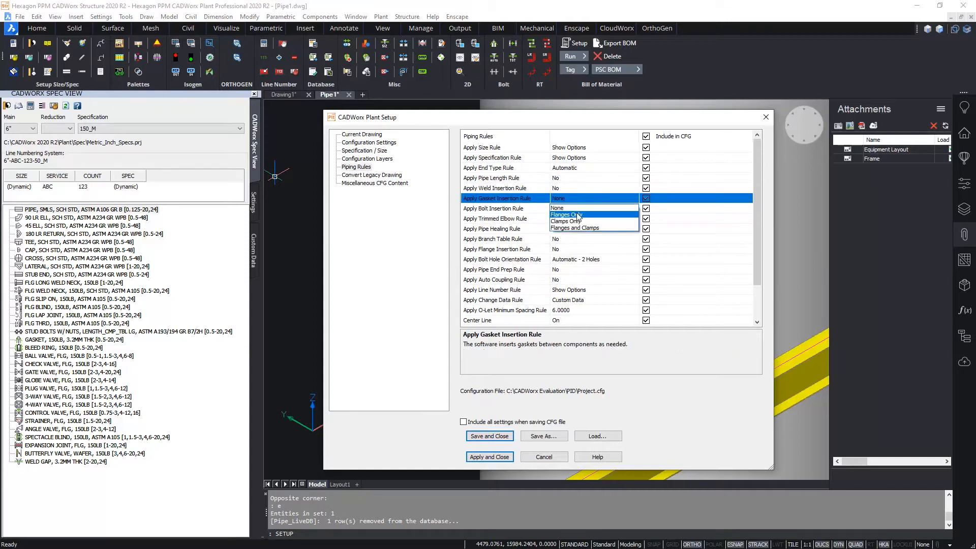
click(578, 216)
click(577, 209)
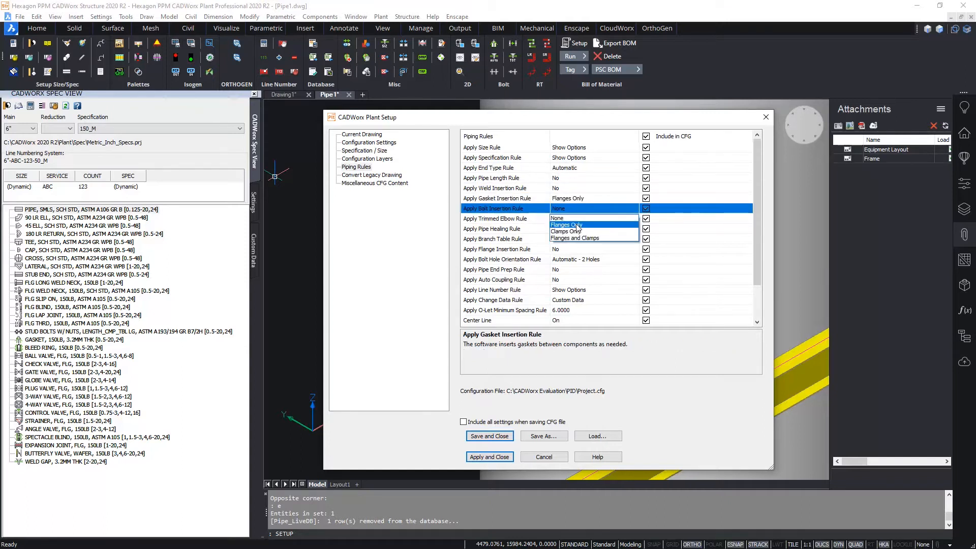
click(582, 225)
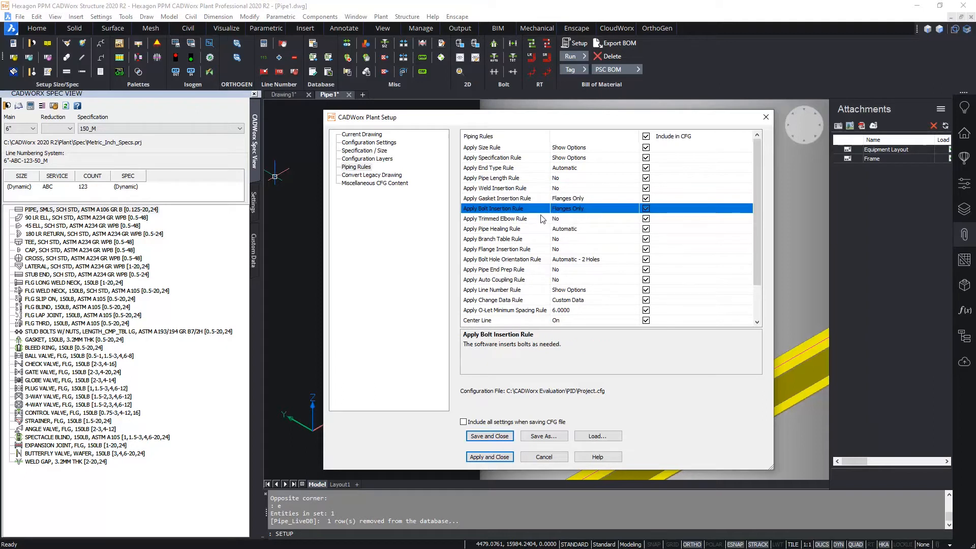
Set the flange insertion rule to Automatic - Use Spec Setting and save the setup to the configuration file.
click(533, 251)
click(578, 251)
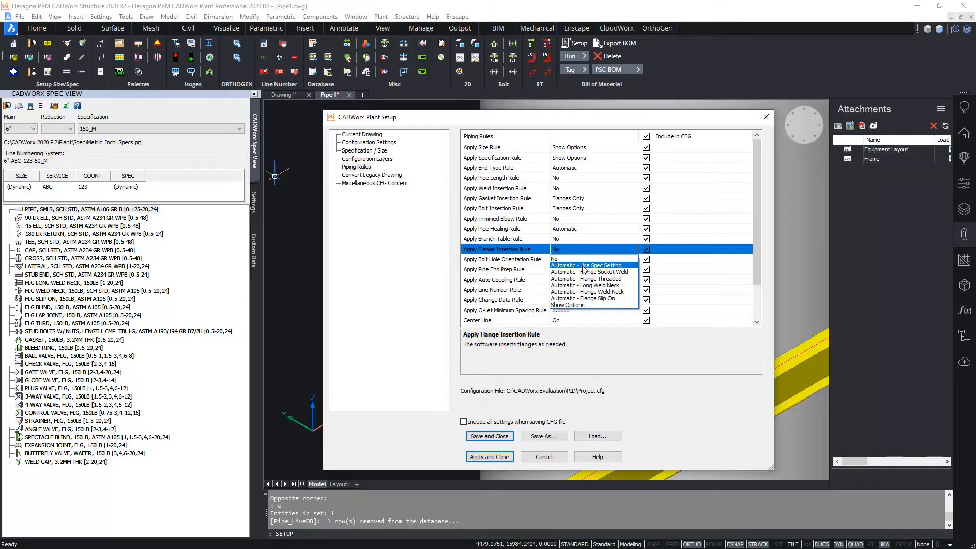
click(610, 267)
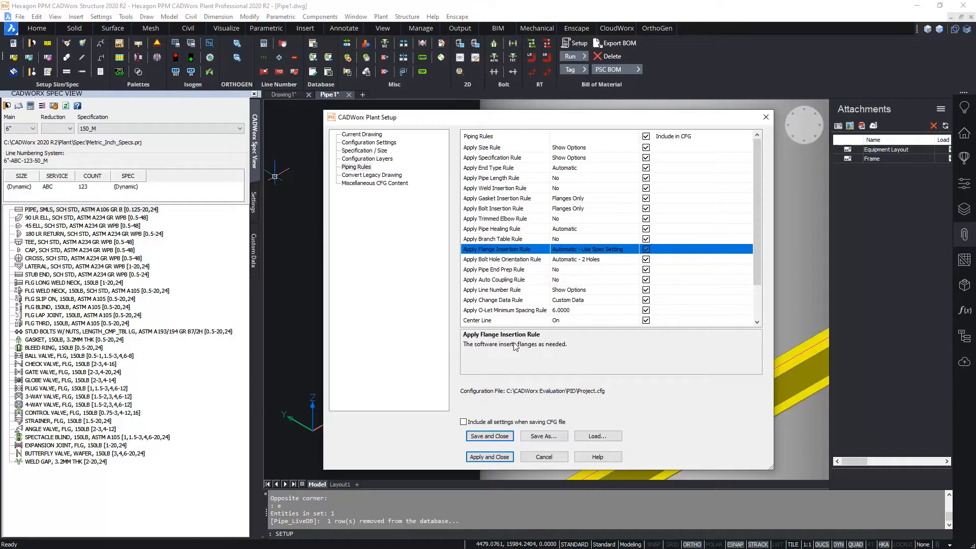
click(489, 436)
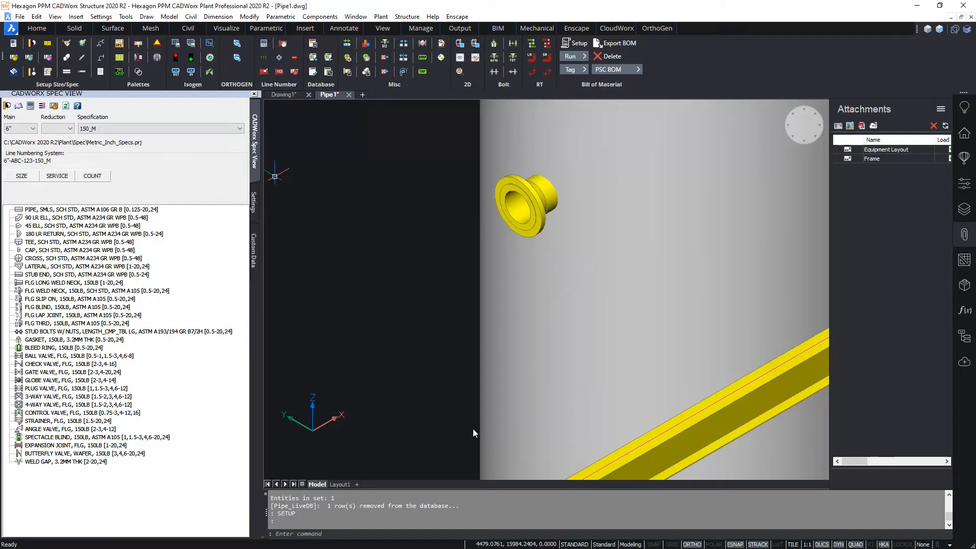
Route a 900 mm length of 6" pipe from the centre of the vessel nozzle using the new piping rules.
click(78, 210)
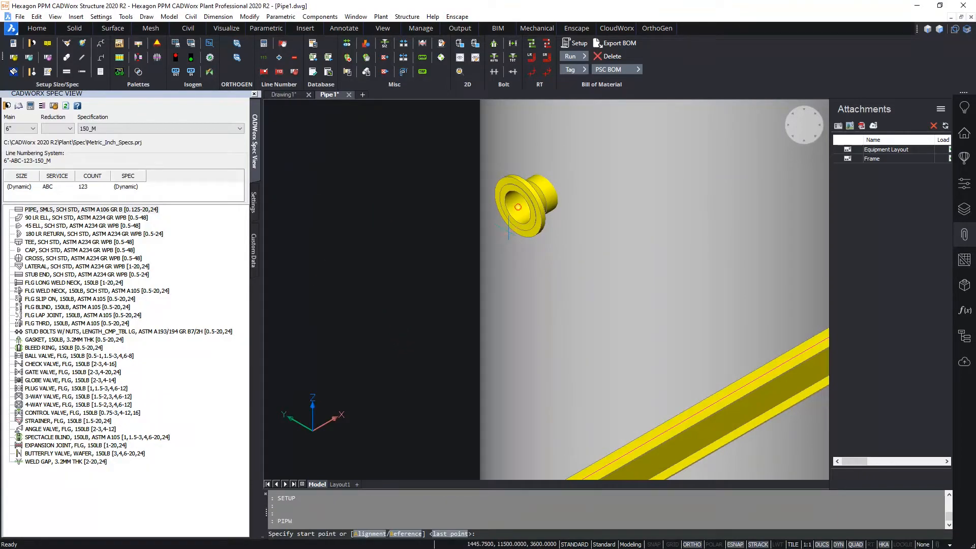
key(Escape)
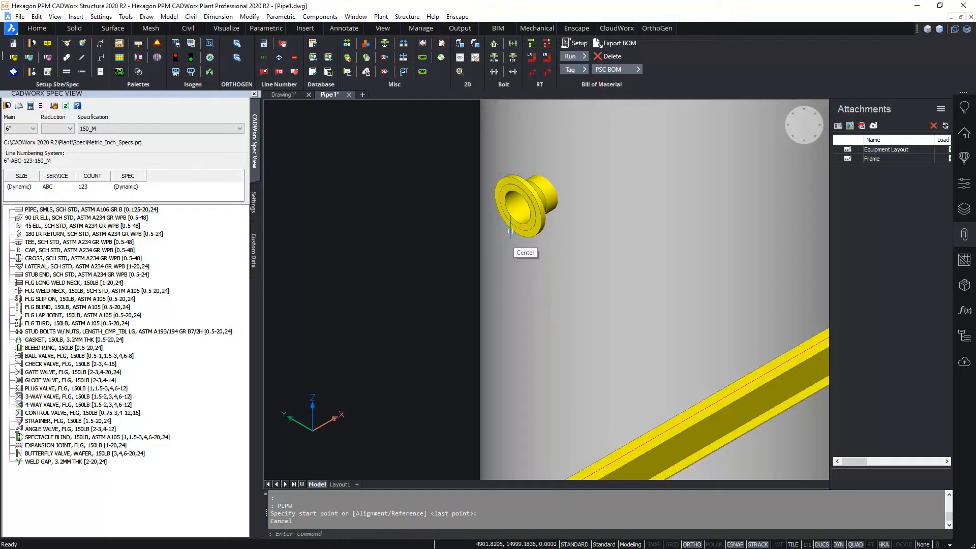
click(15, 43)
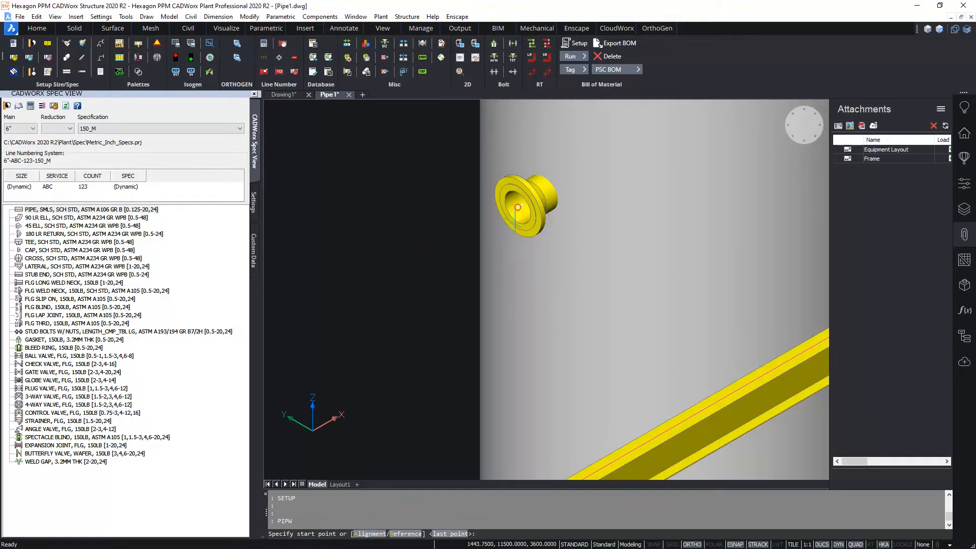
click(515, 232)
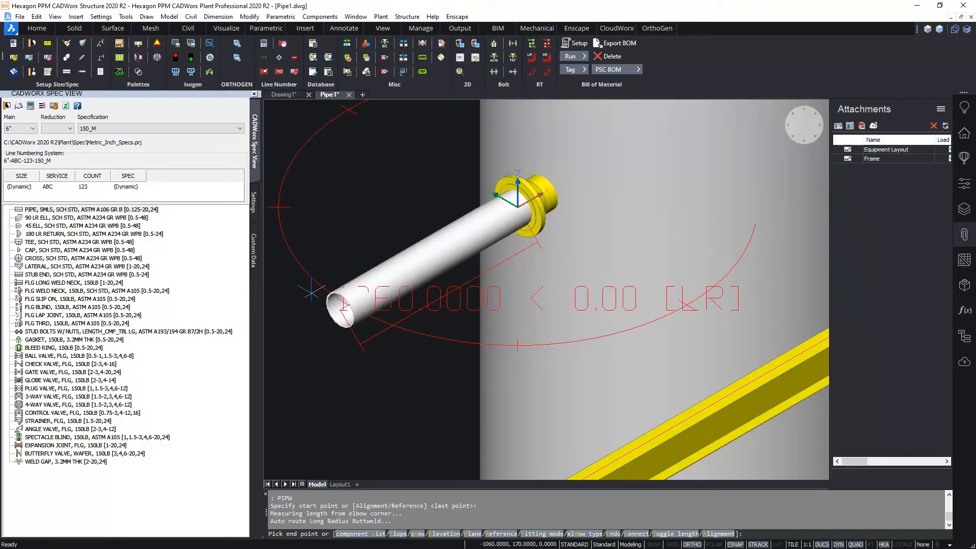
text(900)
key(Return)
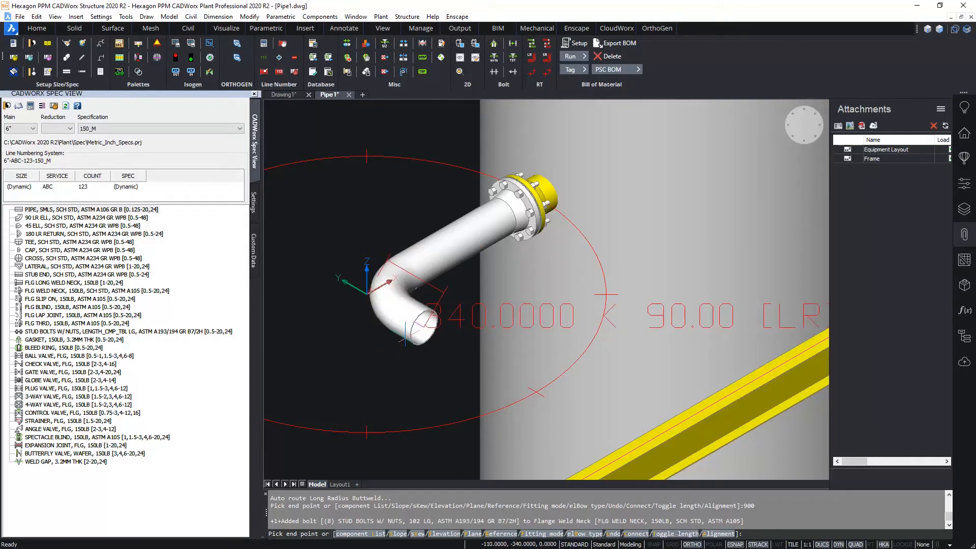
Use the routing Connect option to target the centre of the upward-facing nozzle on the pump nearest the stairs.
scroll(638, 278, down, 5)
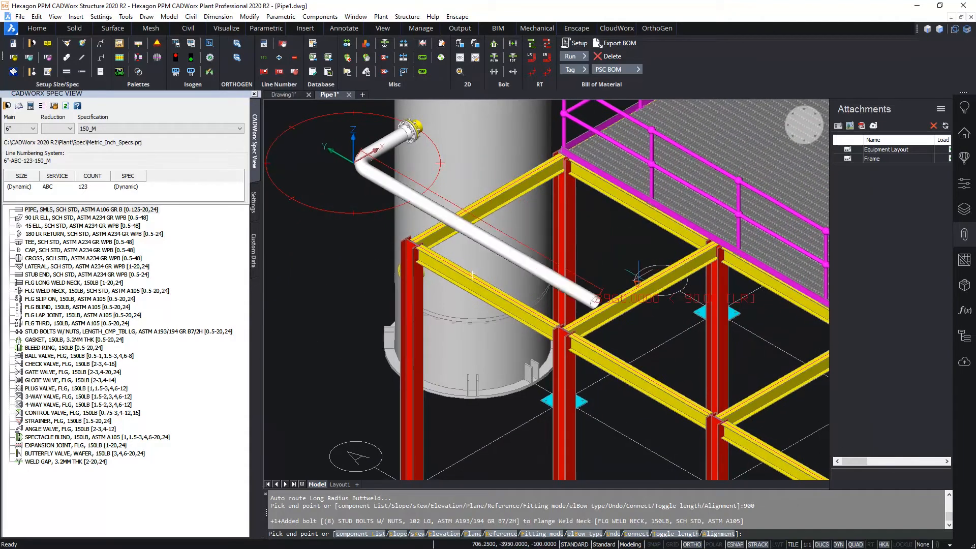
scroll(473, 275, up, 4)
middle_drag(531, 301, 560, 159)
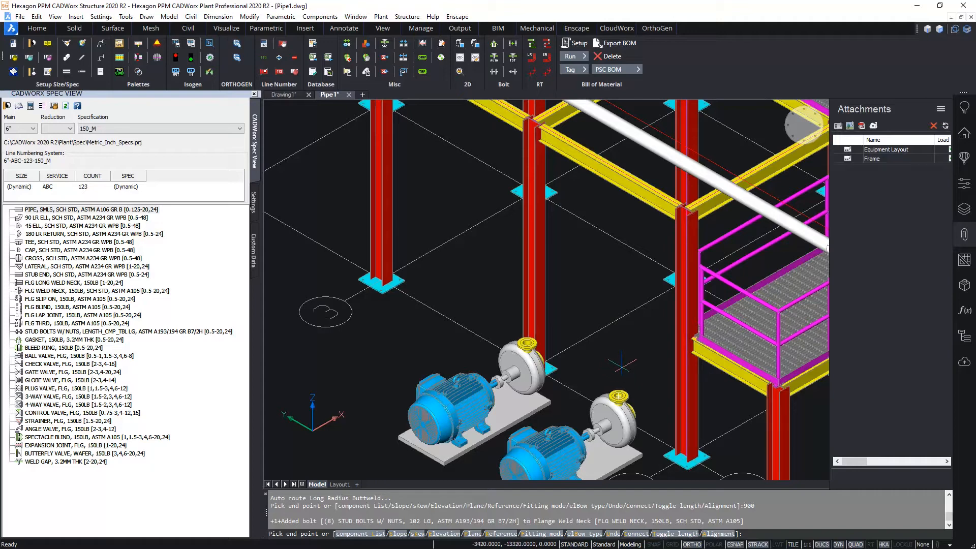
click(635, 535)
scroll(629, 389, up, 5)
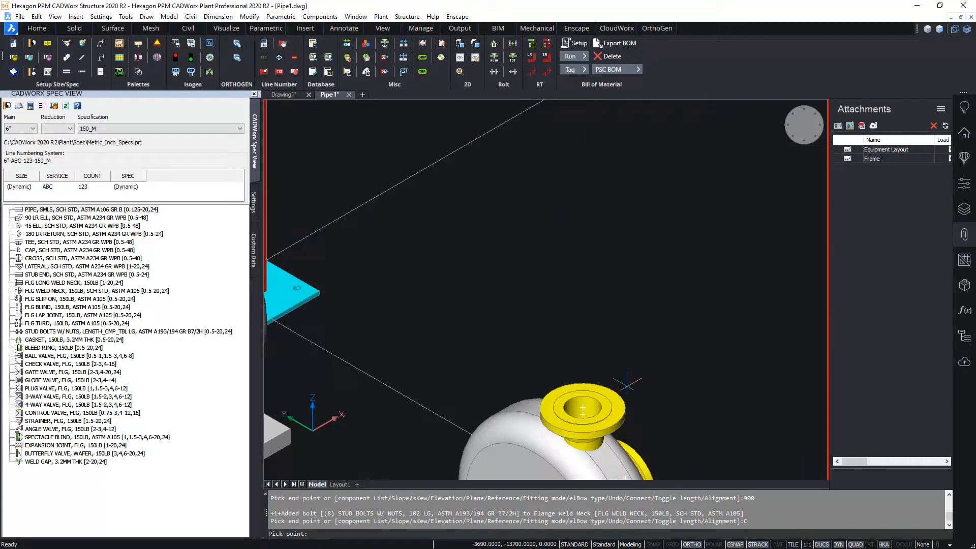
click(583, 408)
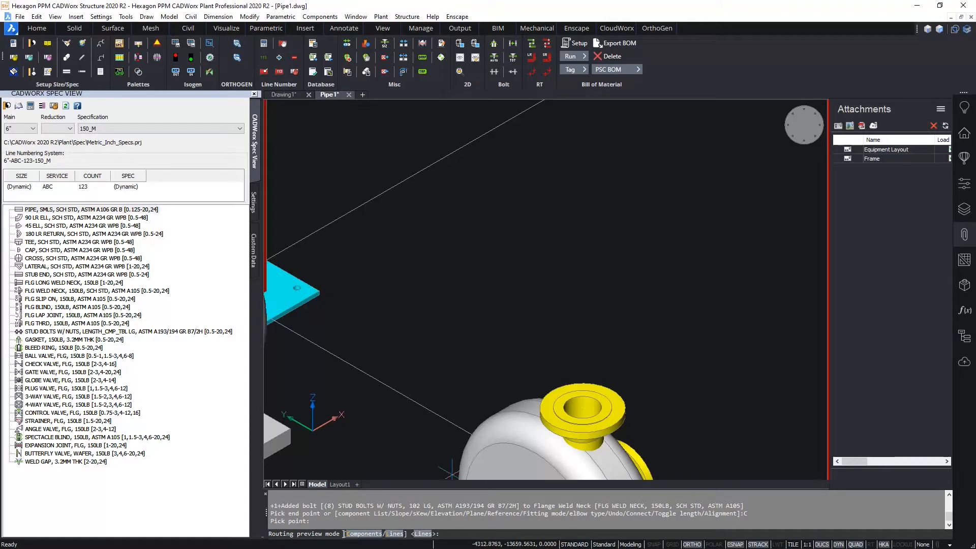
Choose Lines as the routing preview mode for the connection between the vessel and the pump.
scroll(415, 346, down, 5)
middle_drag(401, 263, 571, 366)
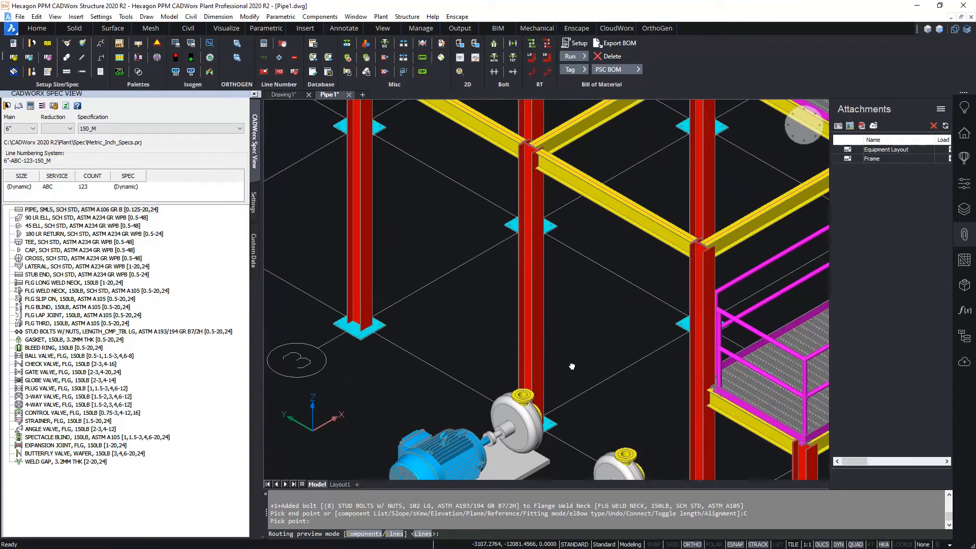
scroll(571, 366, down, 4)
middle_drag(399, 273, 487, 328)
scroll(360, 166, down, 4)
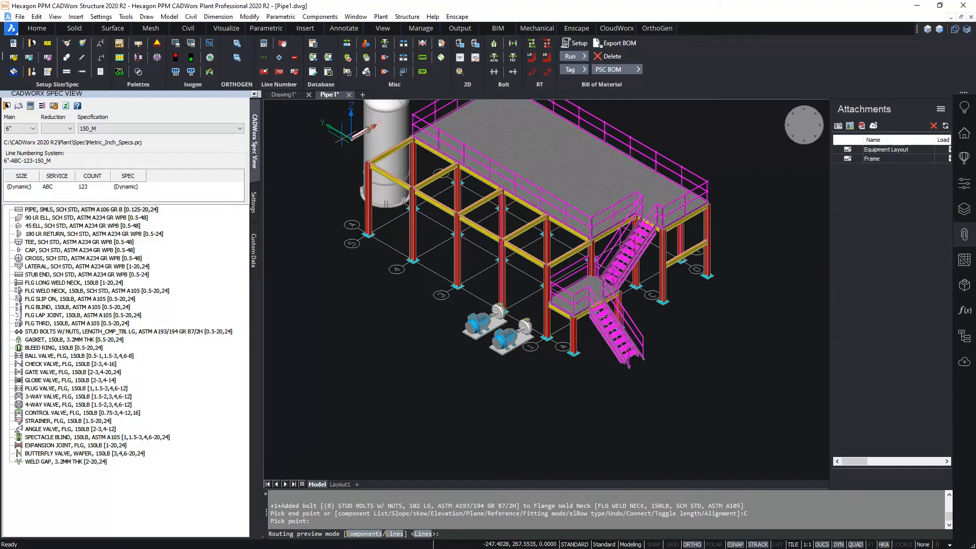
scroll(342, 139, up, 3)
middle_drag(626, 417, 569, 356)
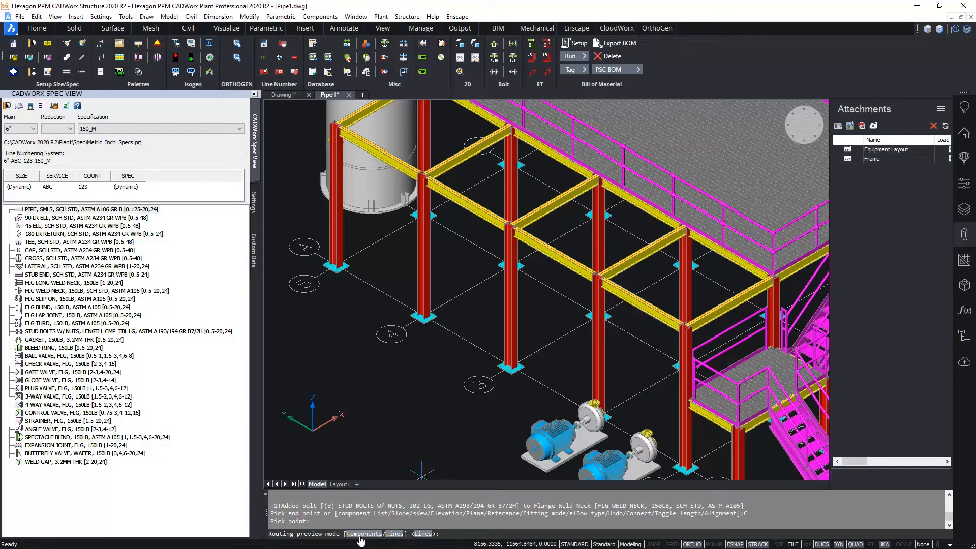
click(422, 534)
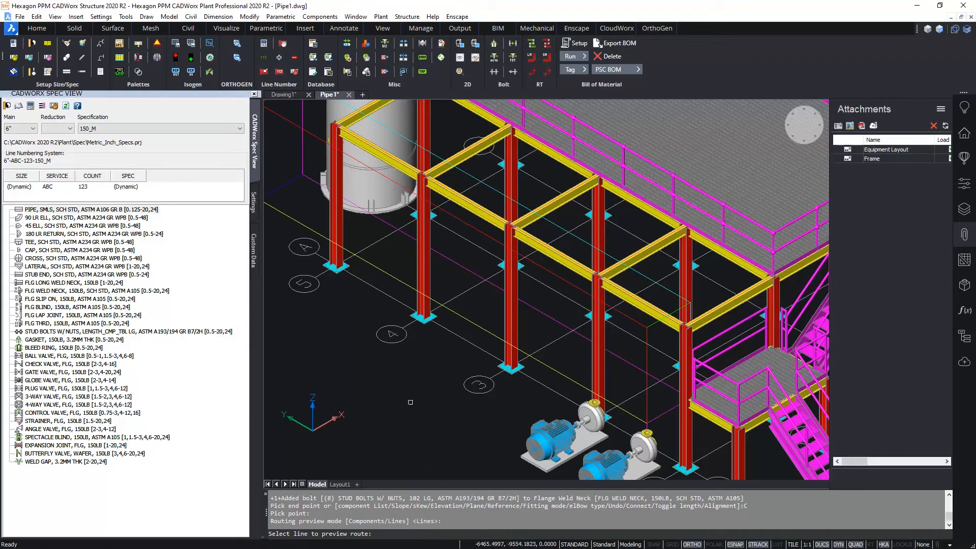
Preview the outer route running alongside the frame and dropping to the pump nozzle, with the 6"x4" RED CONC, SCH STD reducer.
scroll(410, 402, down, 2)
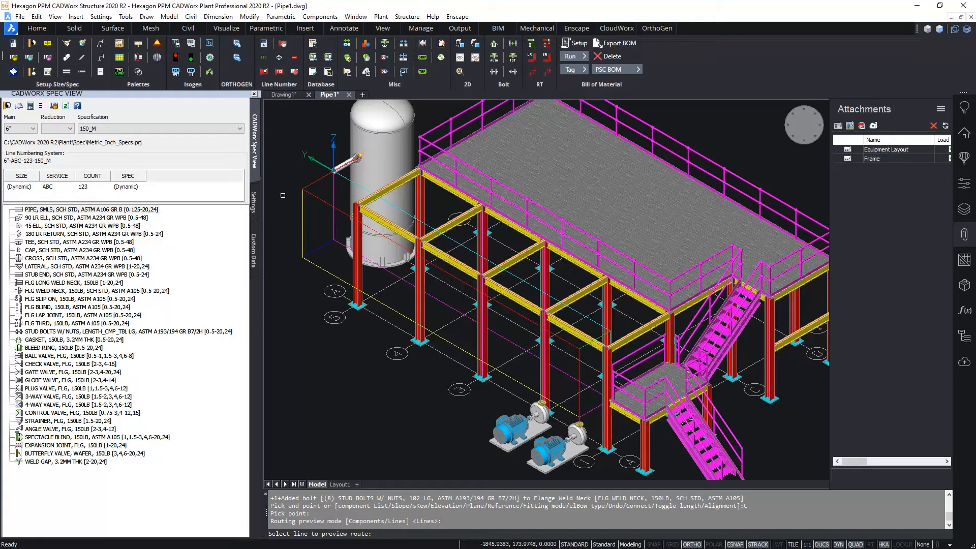
click(306, 181)
click(578, 362)
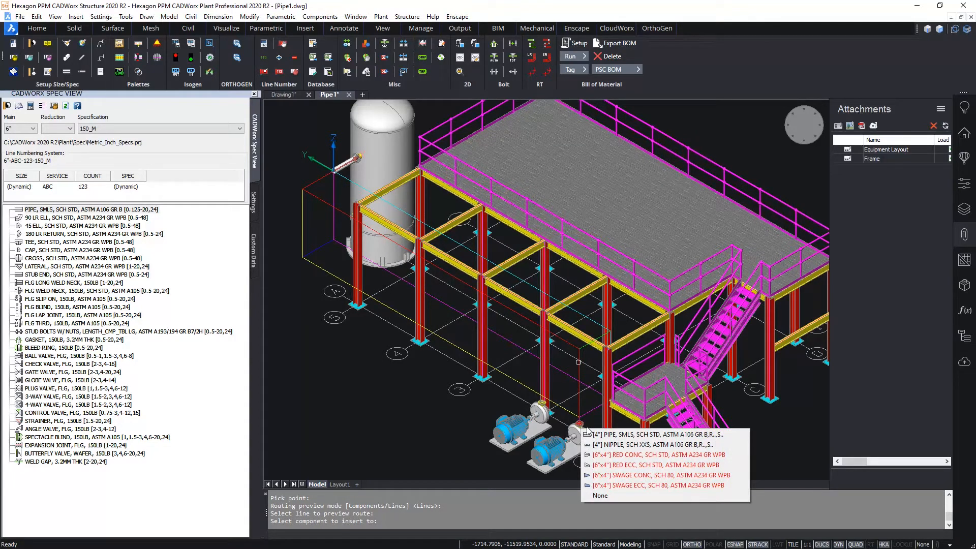
click(629, 456)
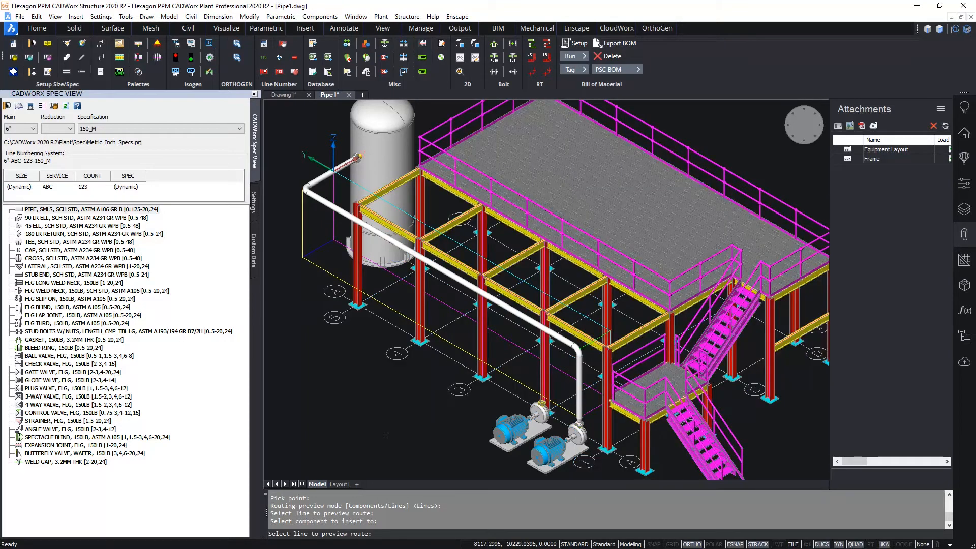
middle_drag(421, 442, 402, 428)
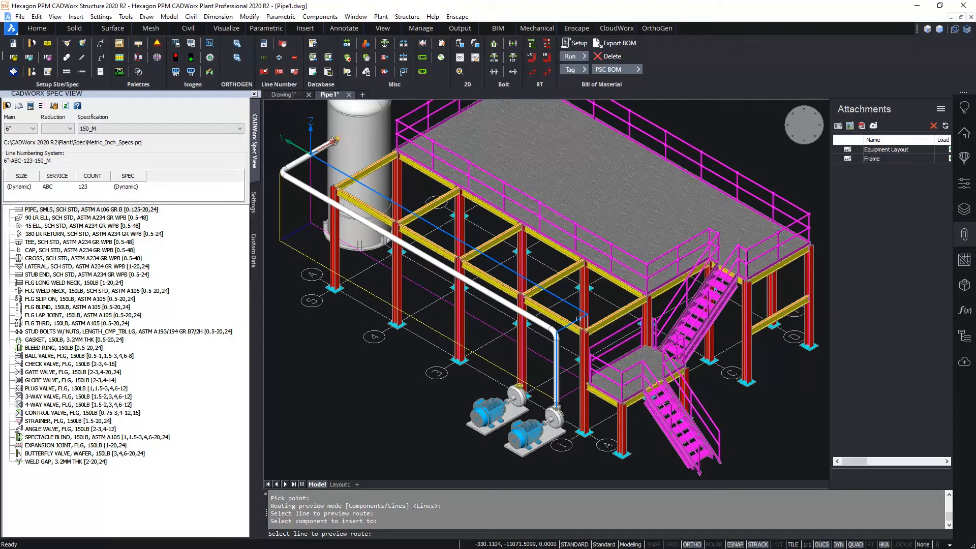
Switch to the route along the frame's inner beam line that turns outward at its end, insert its reducer, and accept it.
click(578, 319)
click(593, 439)
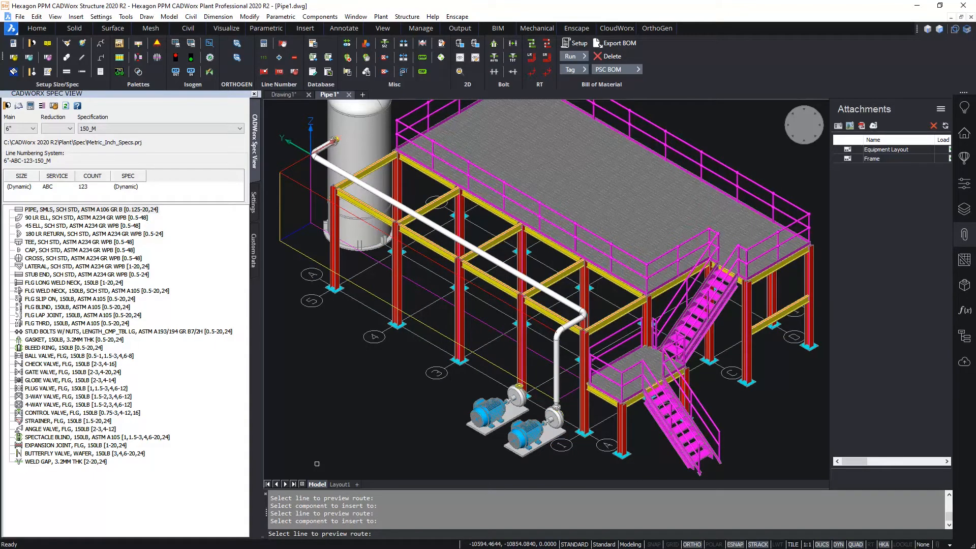
key(Return)
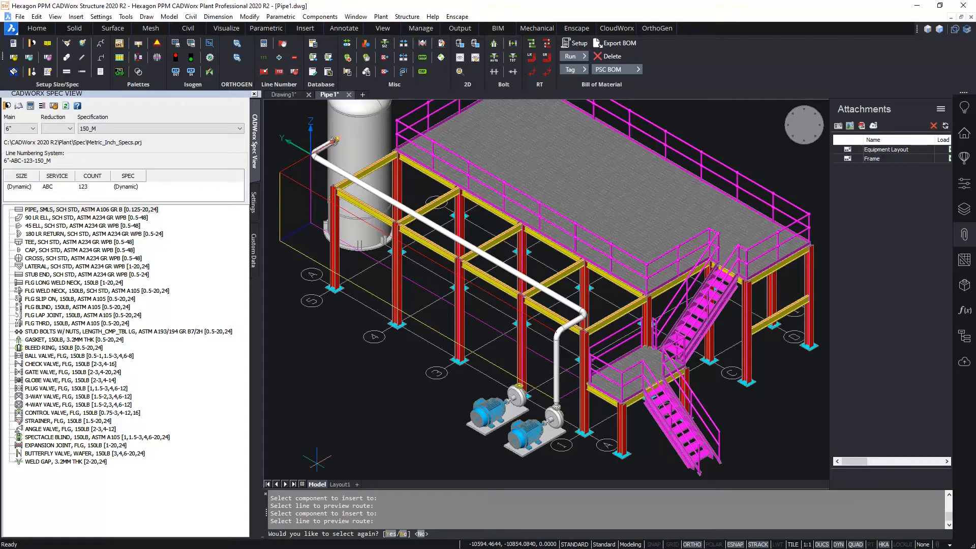
key(Return)
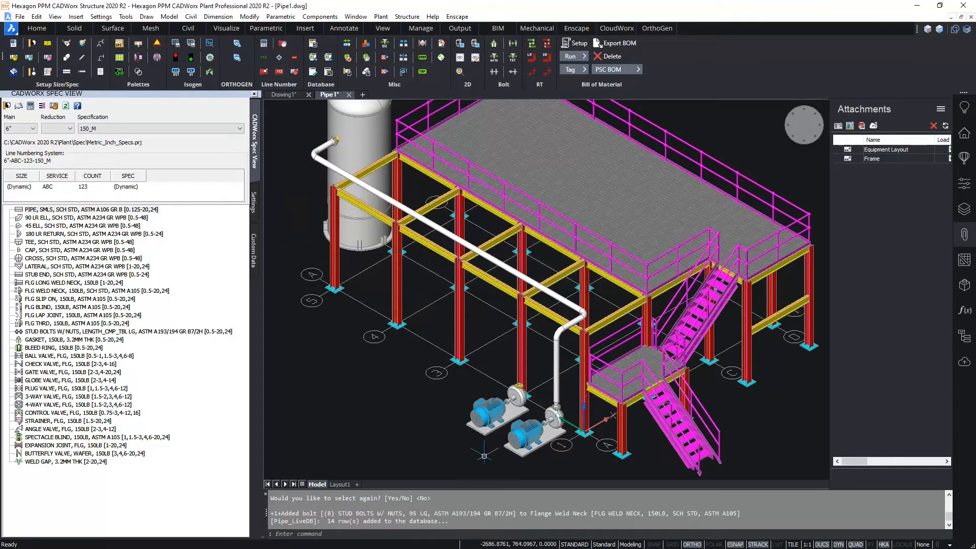
Copy the routed pump's drop piping, from the horizontal pipe down to the nozzle flange, 1500 mm across to the second pump.
scroll(589, 464, up, 3)
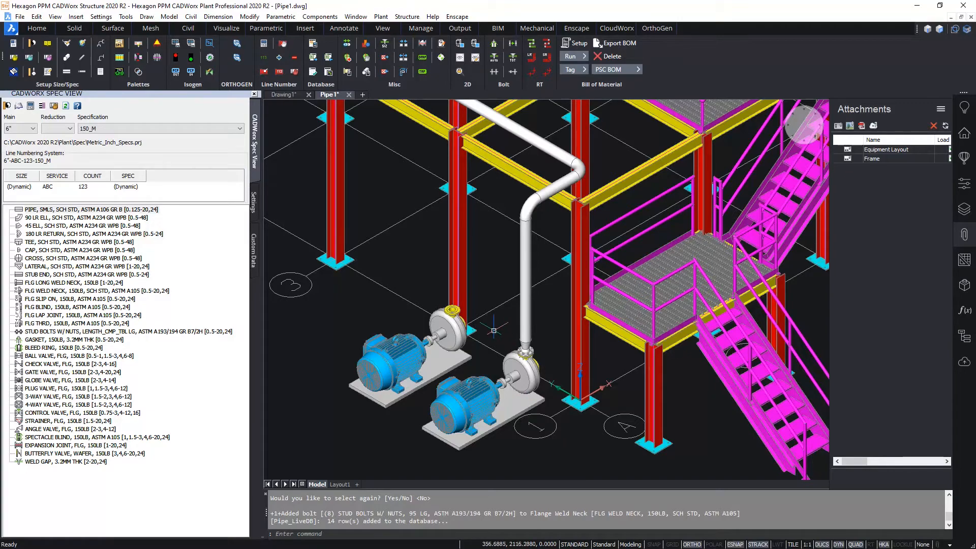
shift+middle_drag(500, 340, 579, 343)
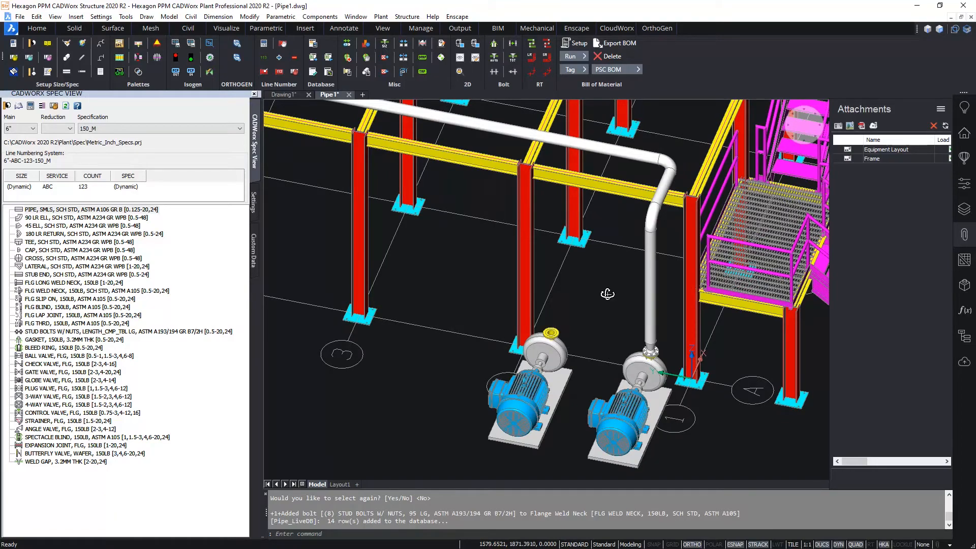
shift+middle_drag(600, 285, 624, 181)
click(630, 184)
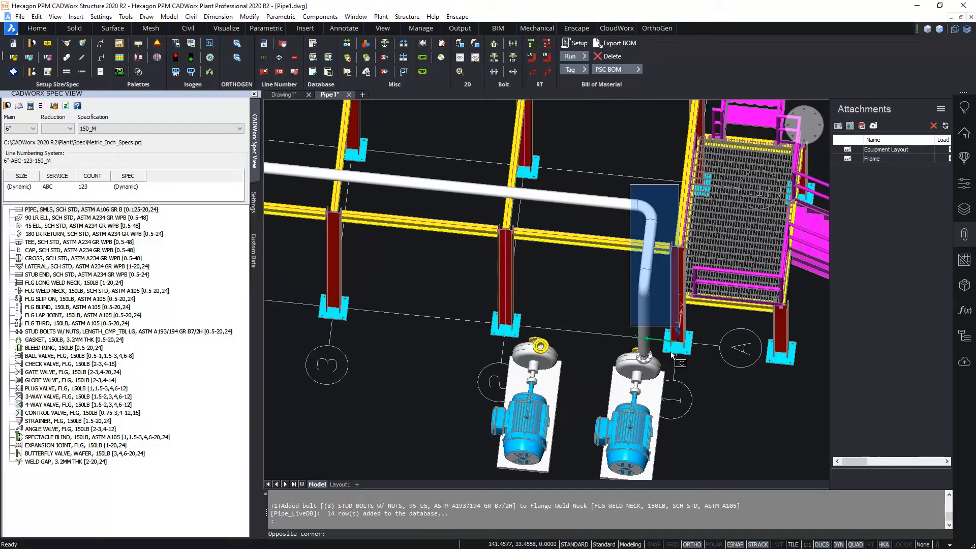
click(678, 413)
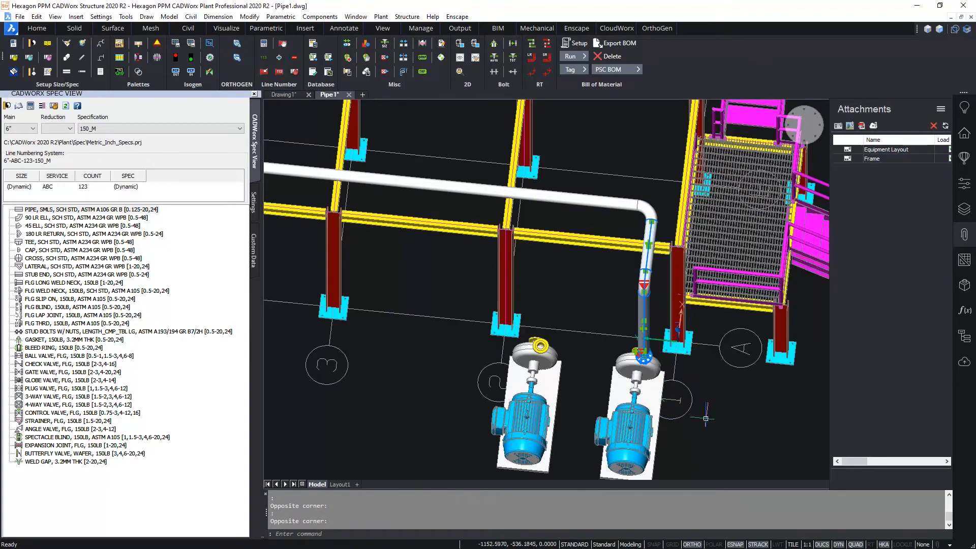
text(co)
key(Return)
middle_drag(697, 448, 683, 372)
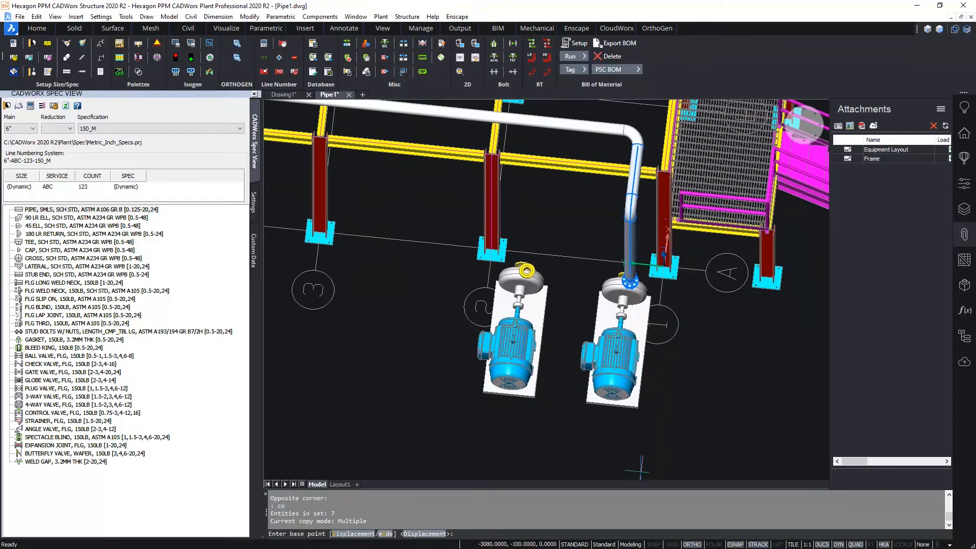
click(644, 465)
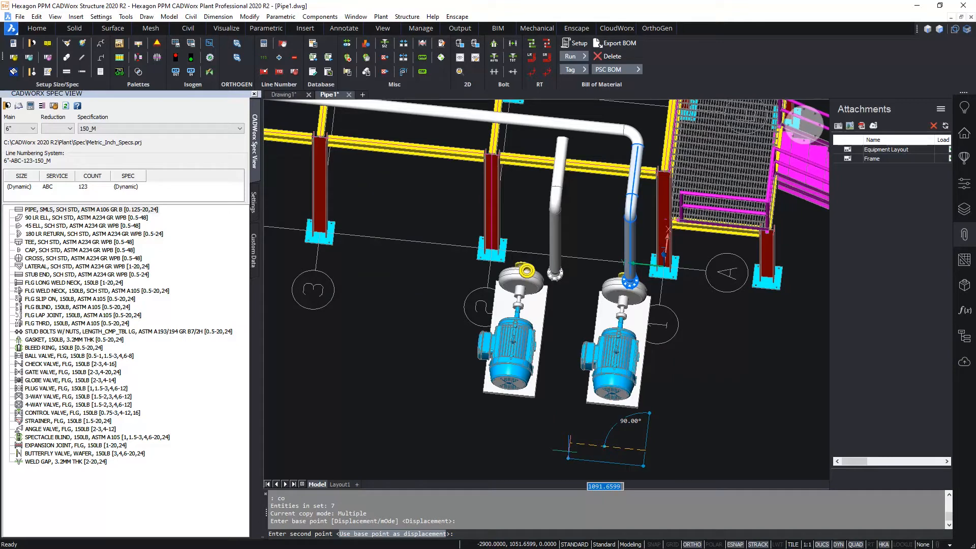
text(1500)
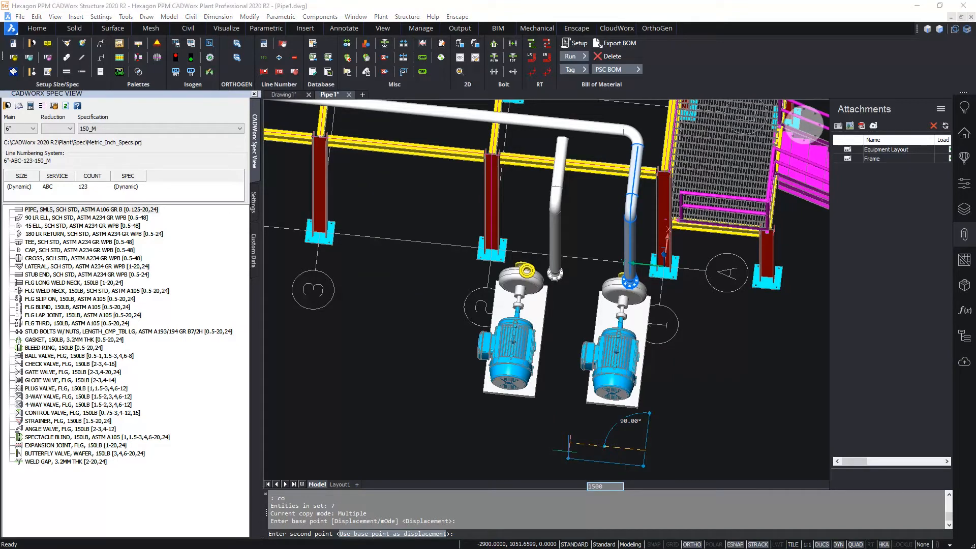
key(Return)
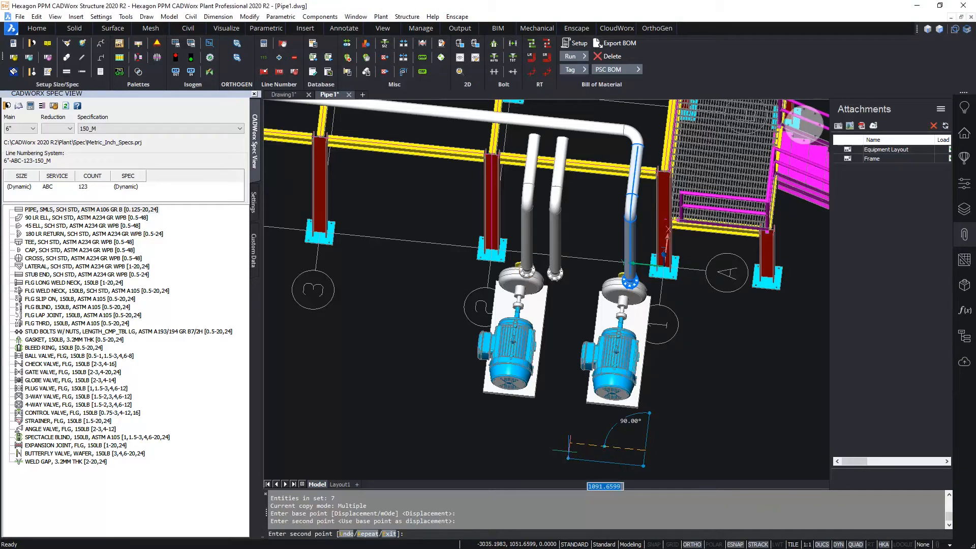
key(Return)
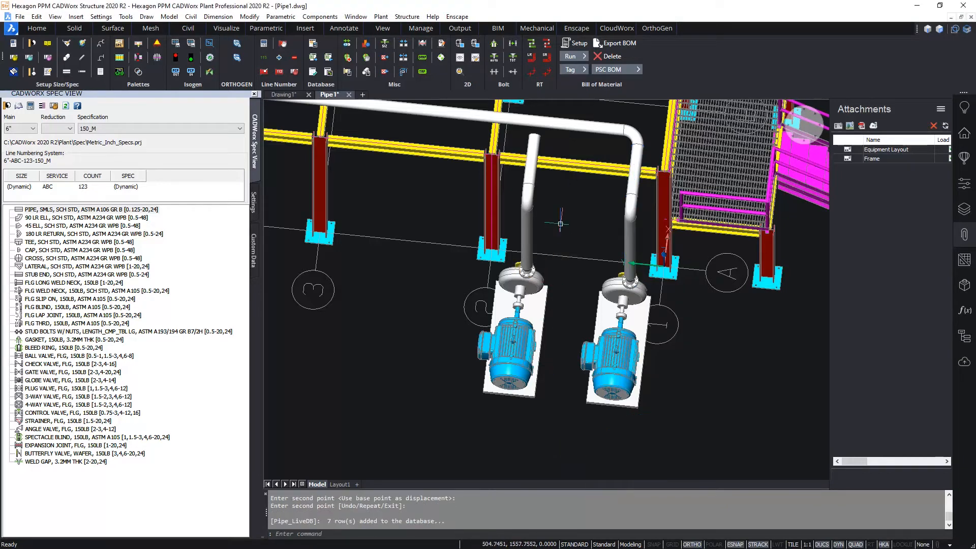
Stretch the open end of the copied horizontal pipe to meet the 6" main line with a perpendicular snap.
shift+middle_drag(566, 260, 565, 223)
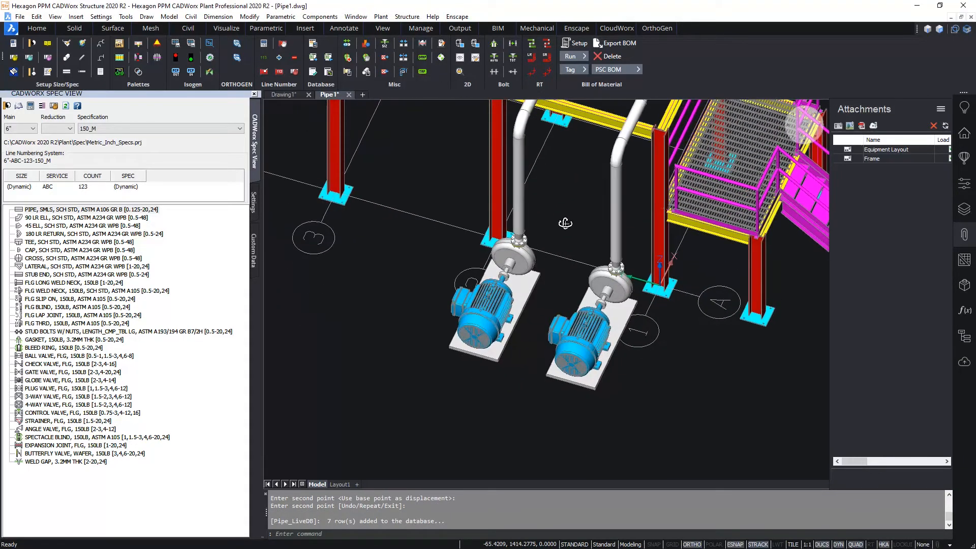
middle_drag(572, 180, 527, 324)
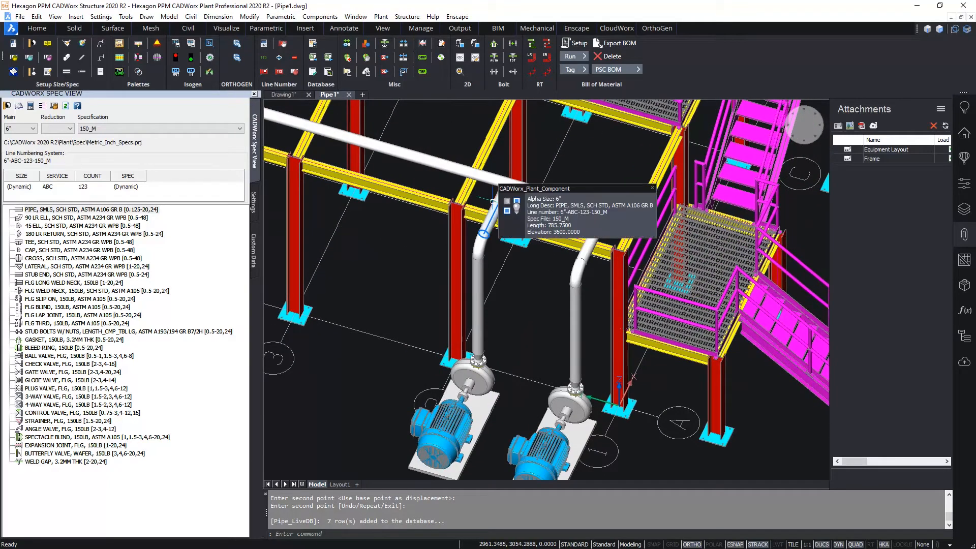
mouse_move(501, 204)
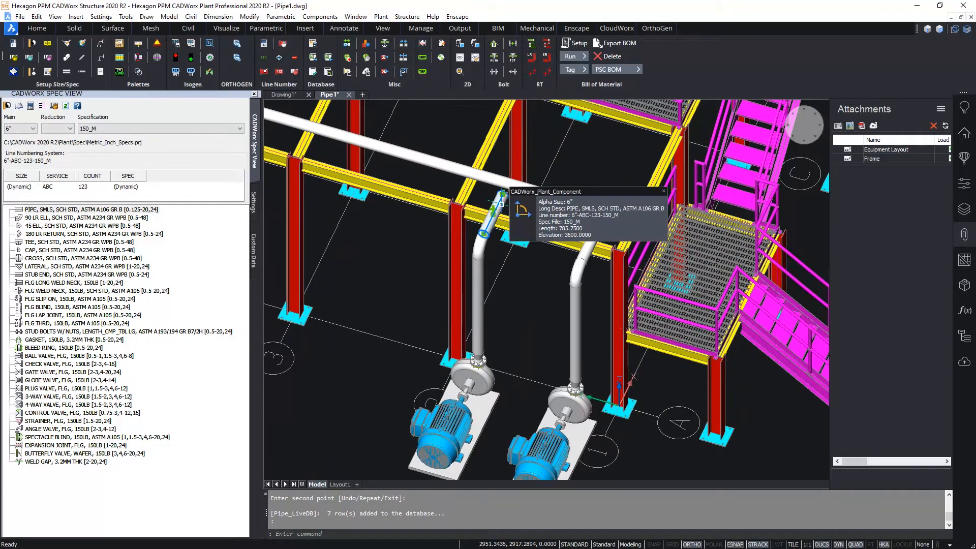
scroll(501, 195, up, 5)
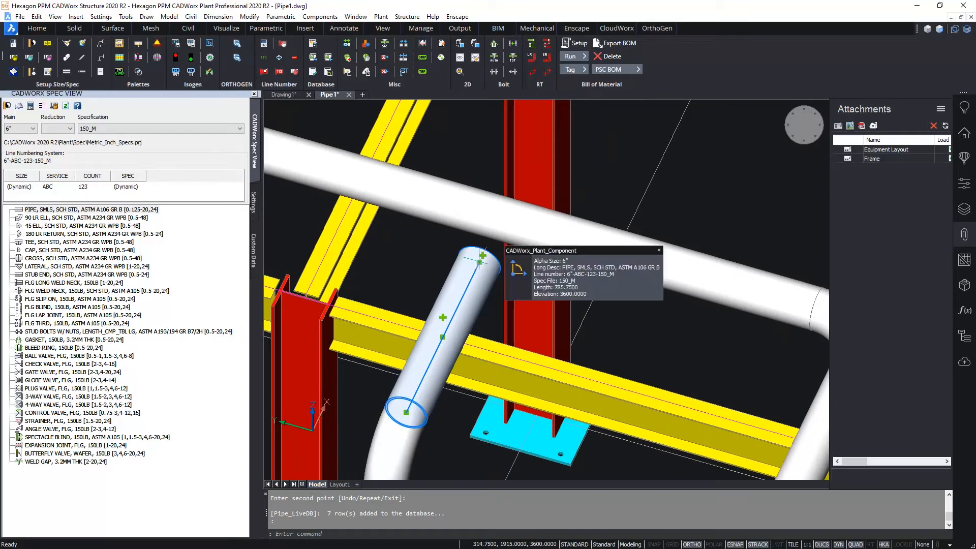
click(479, 261)
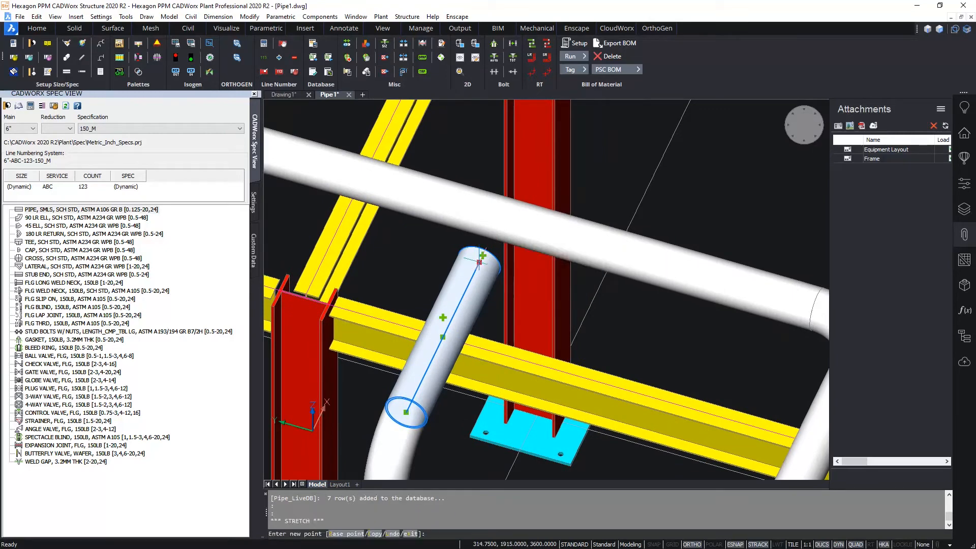
shift+right_click(629, 144)
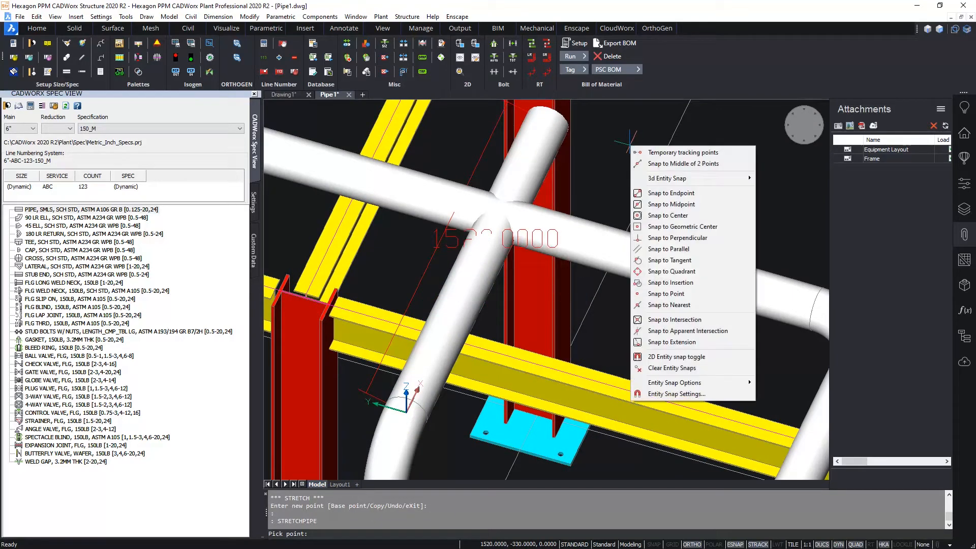
click(686, 238)
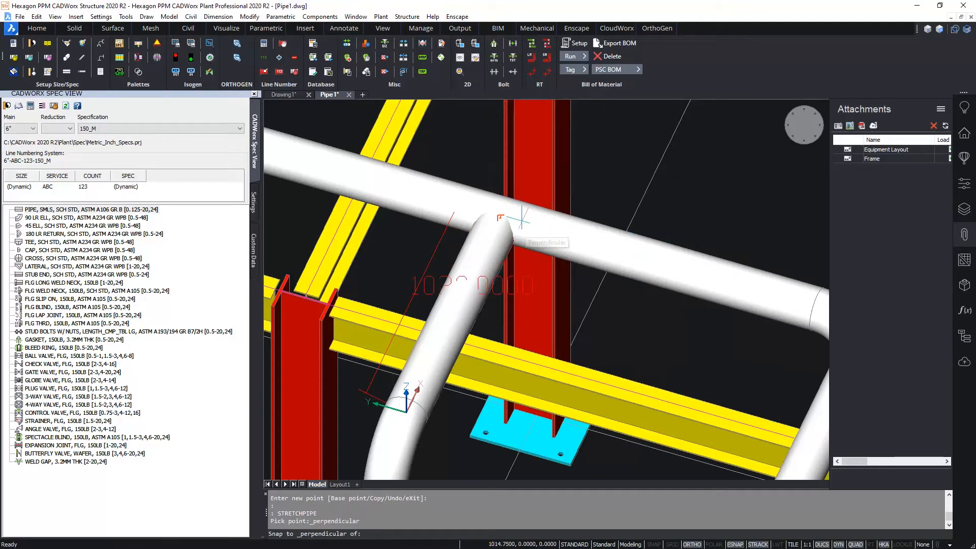
click(522, 219)
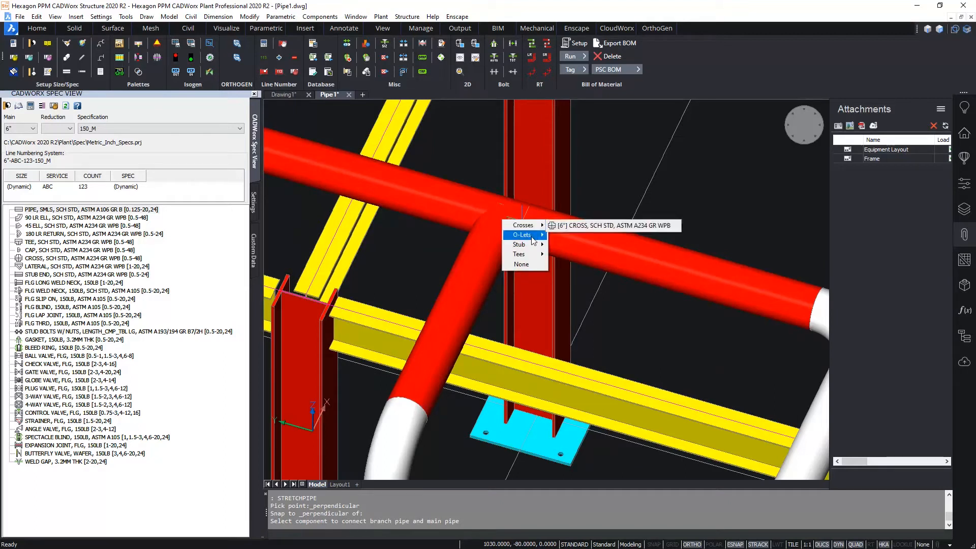
Connect the branch to the main pipe with the 6" TEE, SCH STD, ASTM A234 GR WPB and restore the overall isometric view.
mouse_move(531, 258)
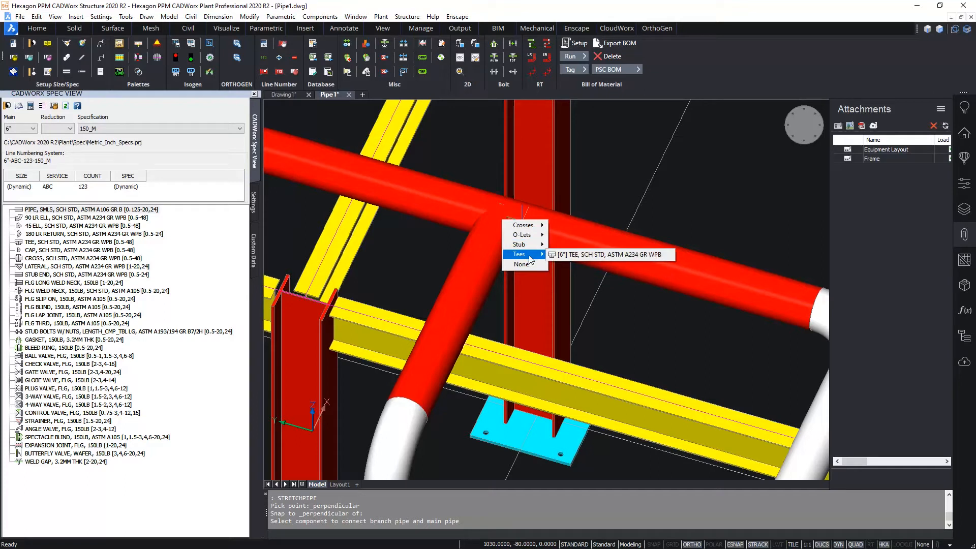
click(620, 255)
click(794, 136)
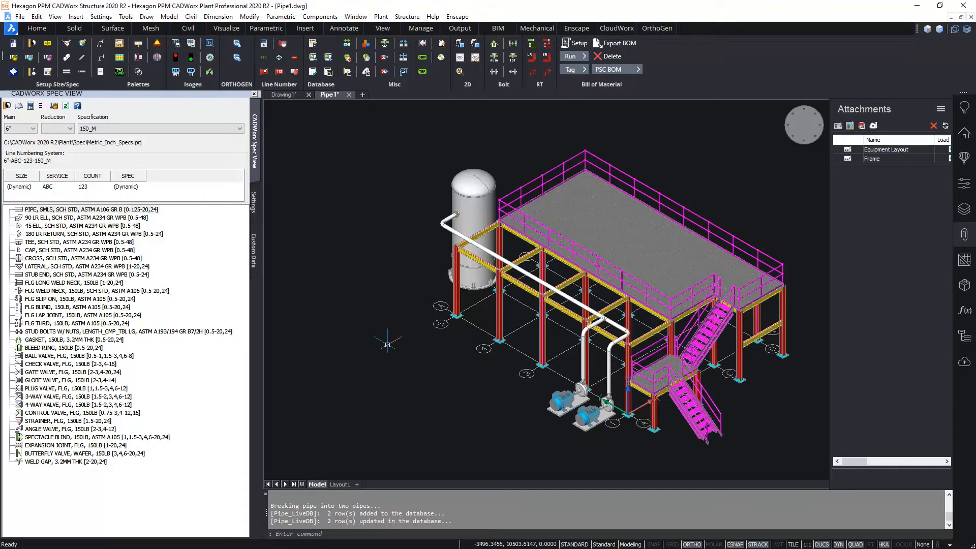
Open the P&ID View, sync its plant data, and load C:\CADWorx Evaluation\PID\Project.cfg as the P&ID project configuration.
click(969, 236)
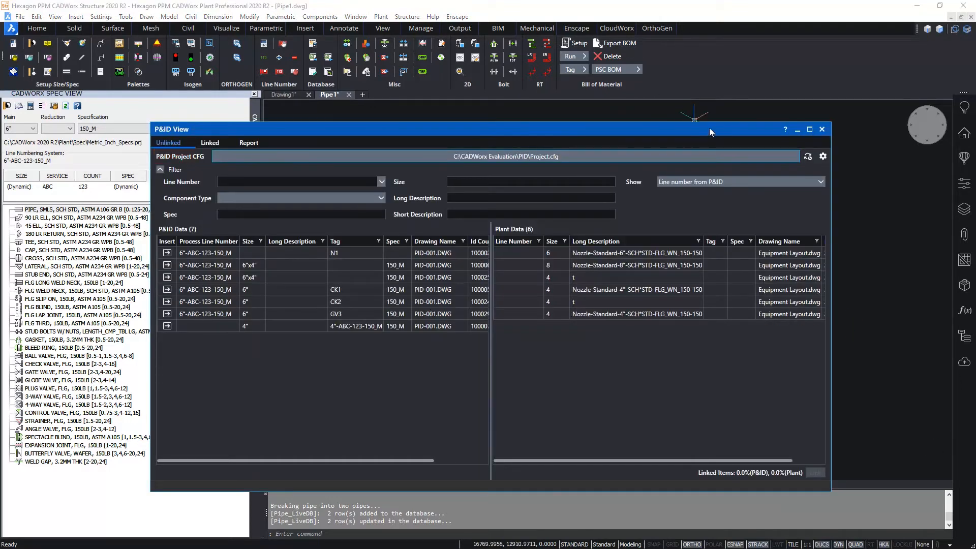
drag(466, 128, 458, 118)
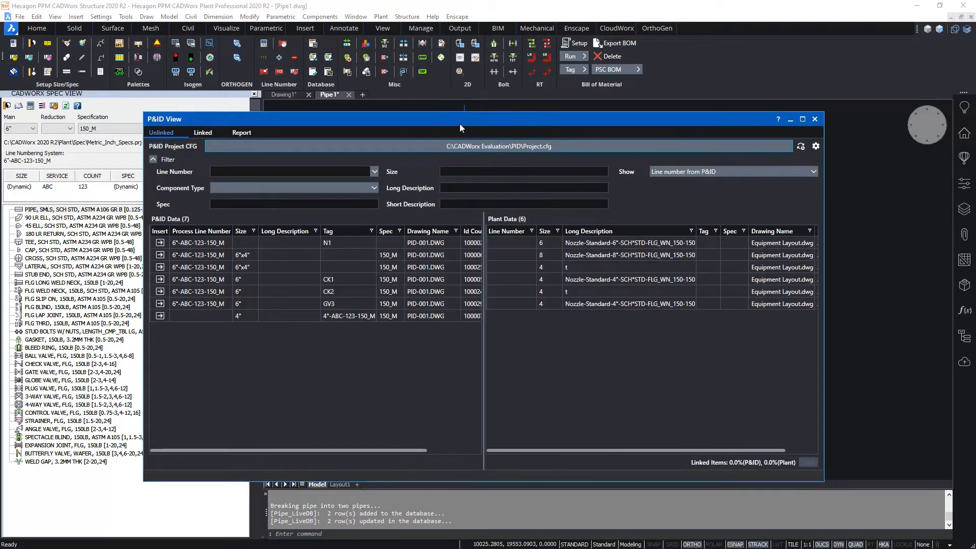
mouse_move(172, 147)
click(800, 147)
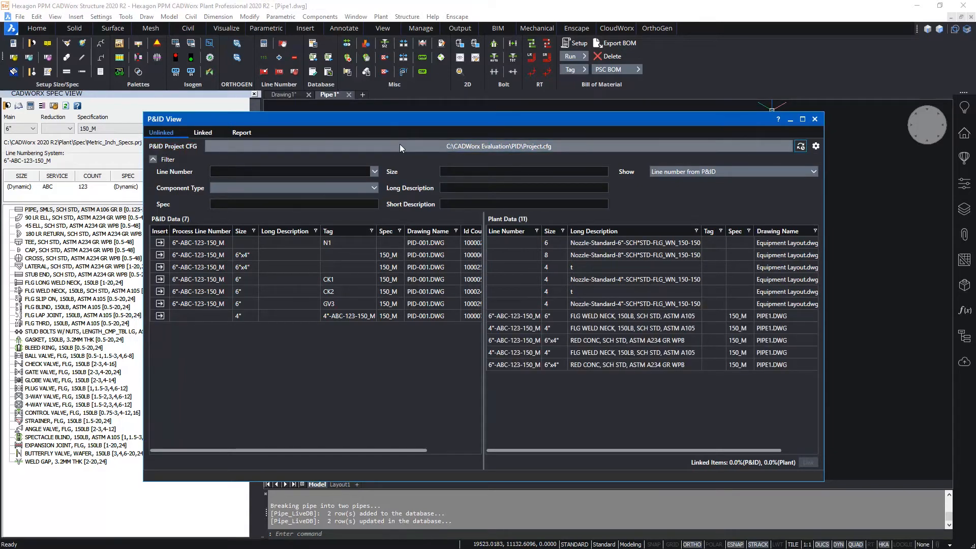
click(400, 147)
double_click(350, 185)
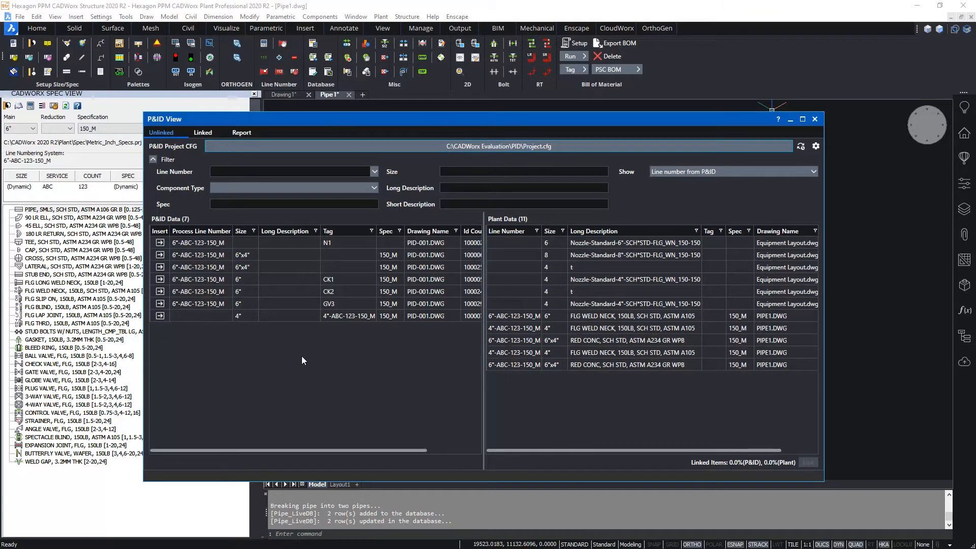
Filter the unlinked P&ID components to Valves and examine where check valve CK1 sits in the P&ID drawing.
click(374, 188)
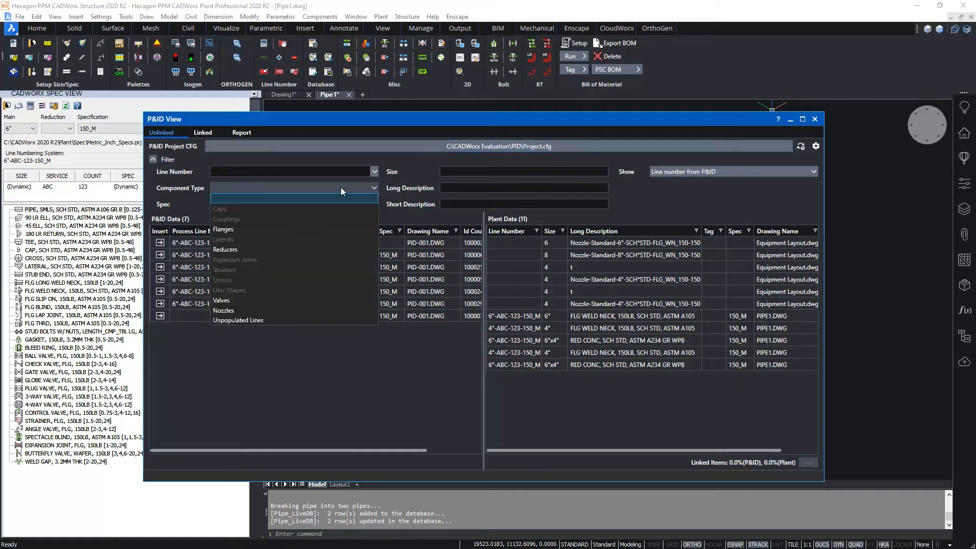
click(236, 301)
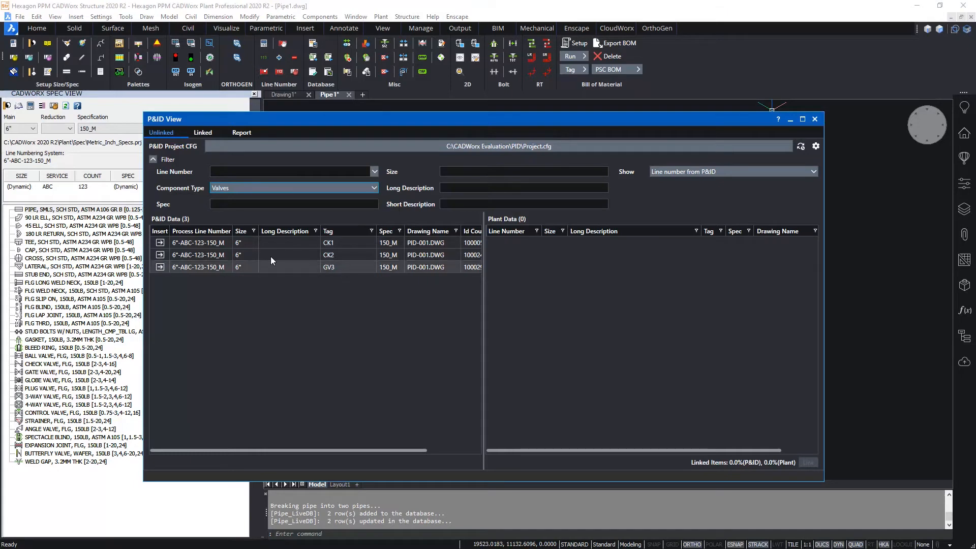
click(208, 244)
right_click(208, 245)
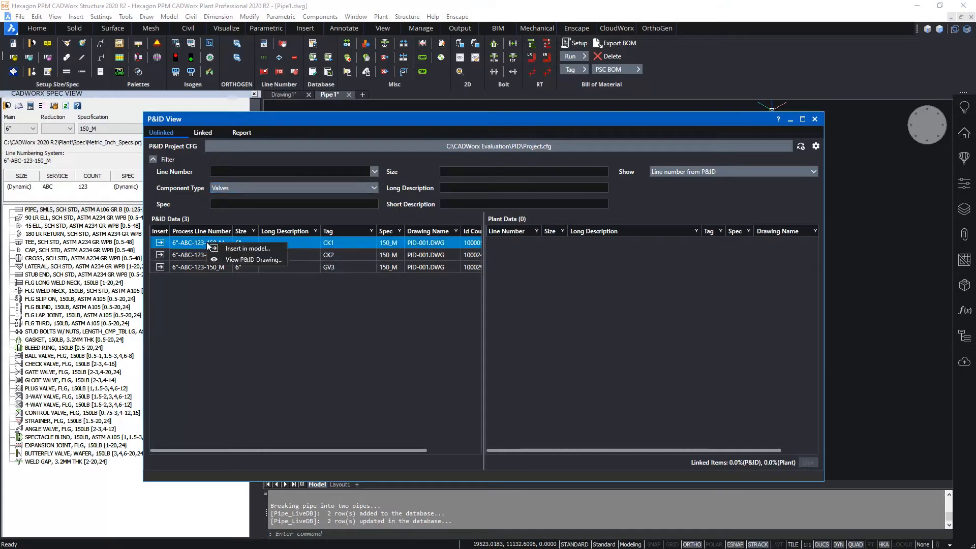
click(273, 265)
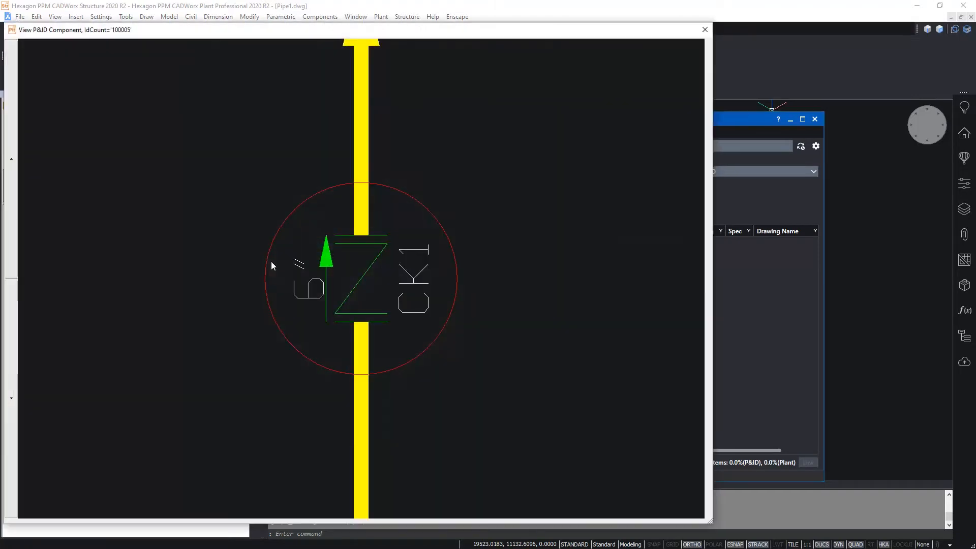
scroll(377, 325, down, 5)
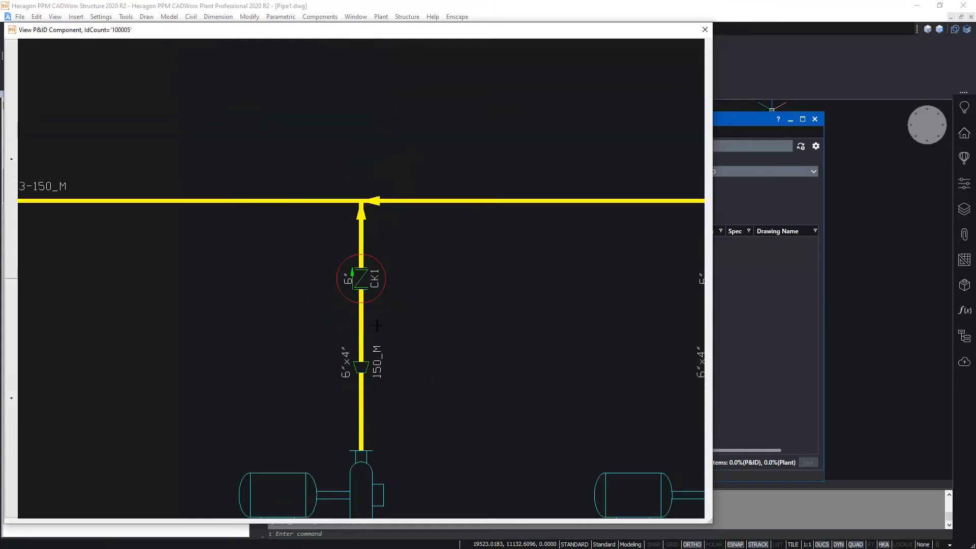
middle_drag(429, 332, 427, 259)
scroll(379, 272, down, 2)
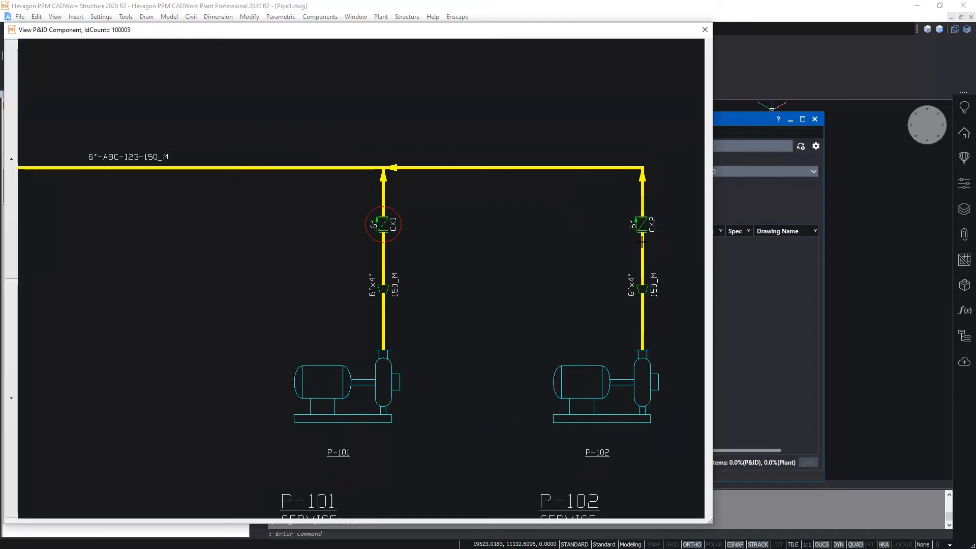
click(705, 30)
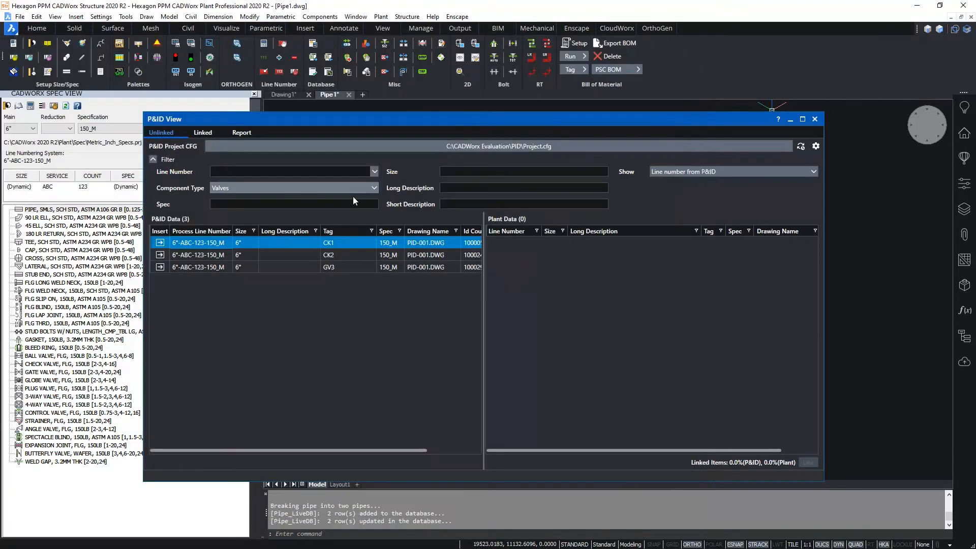
Insert the 6" check valve CK1 from the P&ID data into the vertical pipe above the first pump's reducer, with ortho mode off.
click(160, 243)
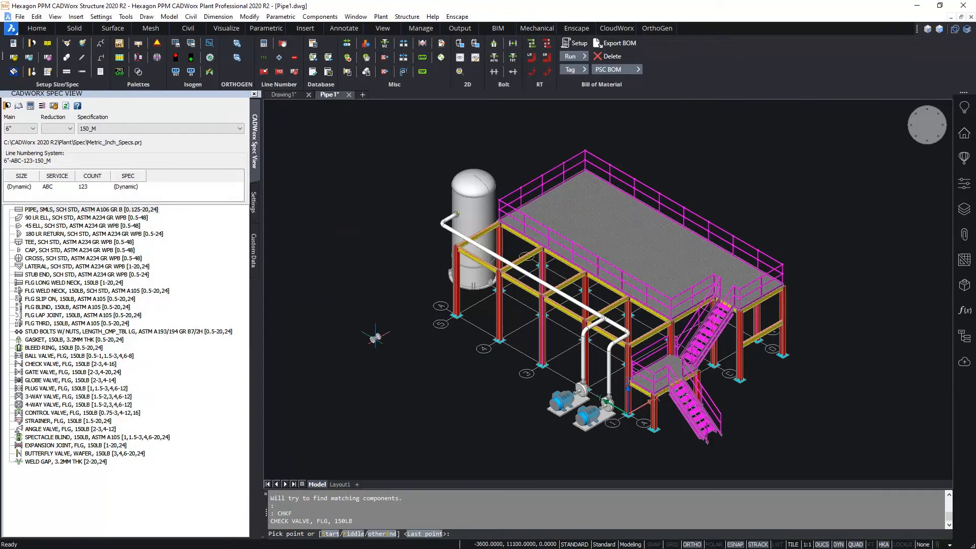
scroll(597, 358, up, 10)
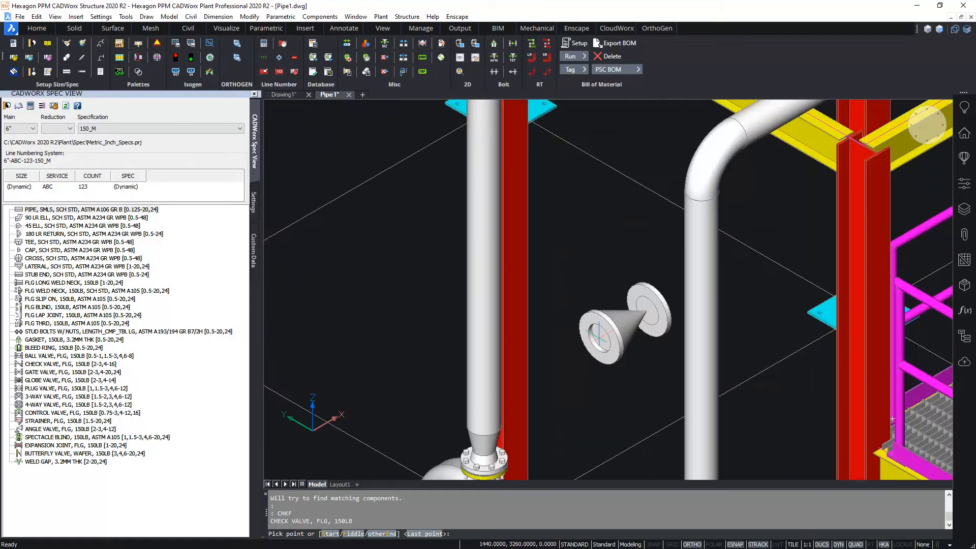
click(482, 224)
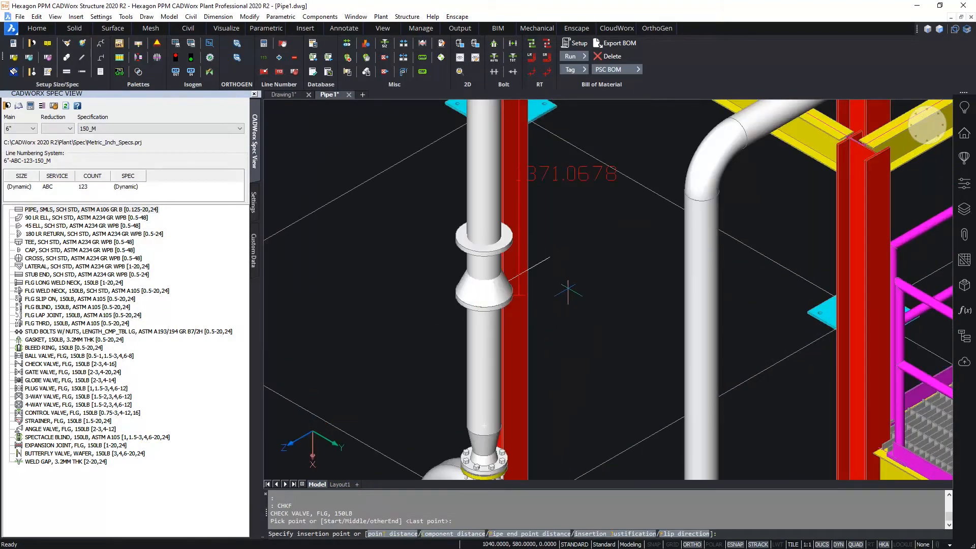
key(F8)
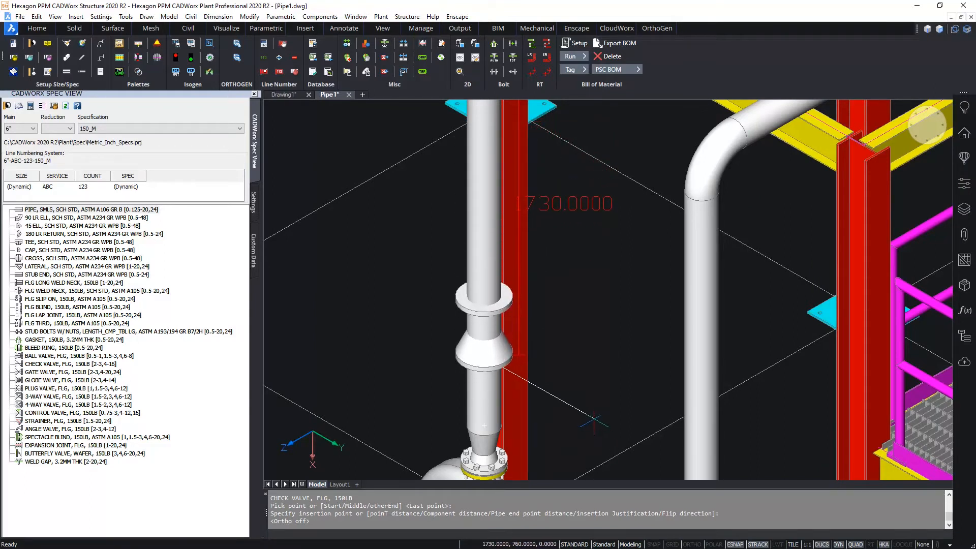
scroll(594, 168, down, 2)
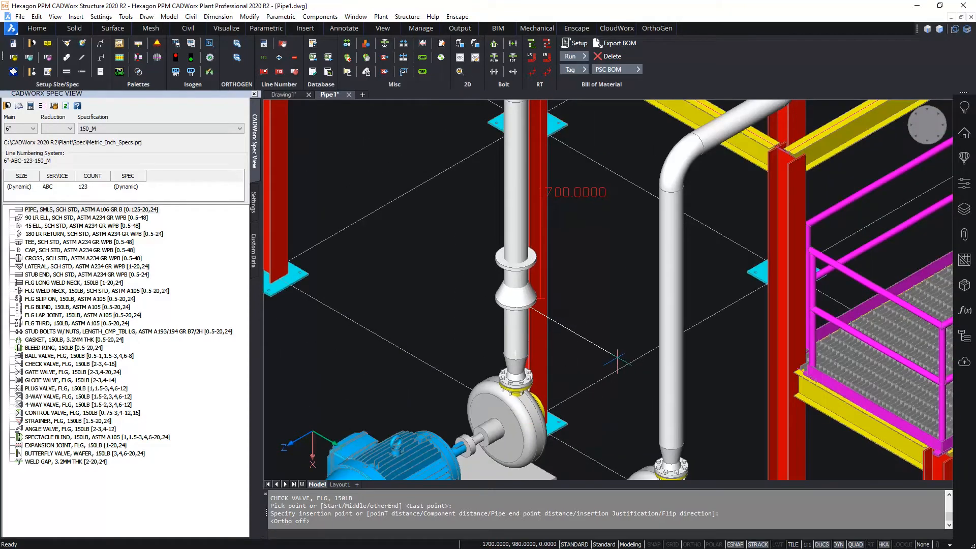
click(588, 370)
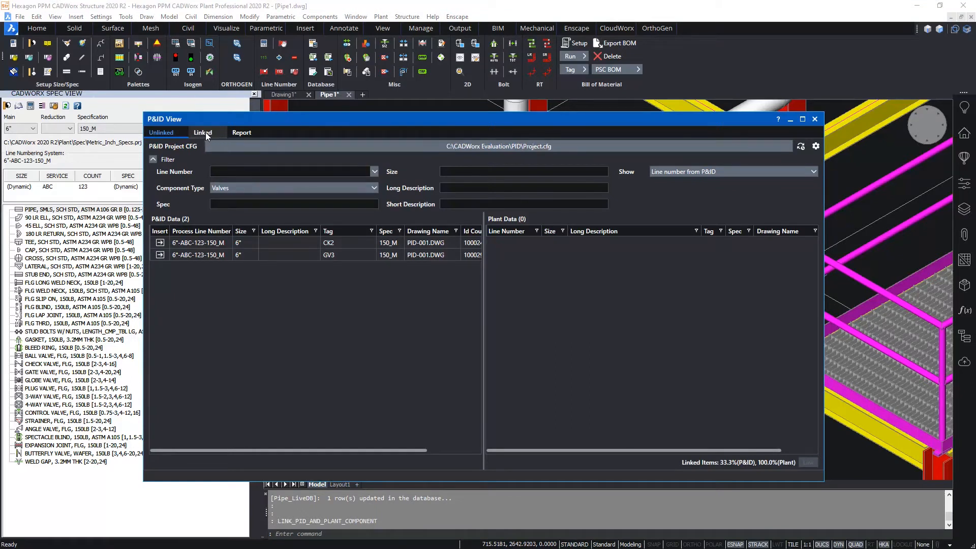
Insert check valve CK2 into the second pump's vertical pipe, aligned to a quadrant of the lower flange joint at CK1.
click(160, 243)
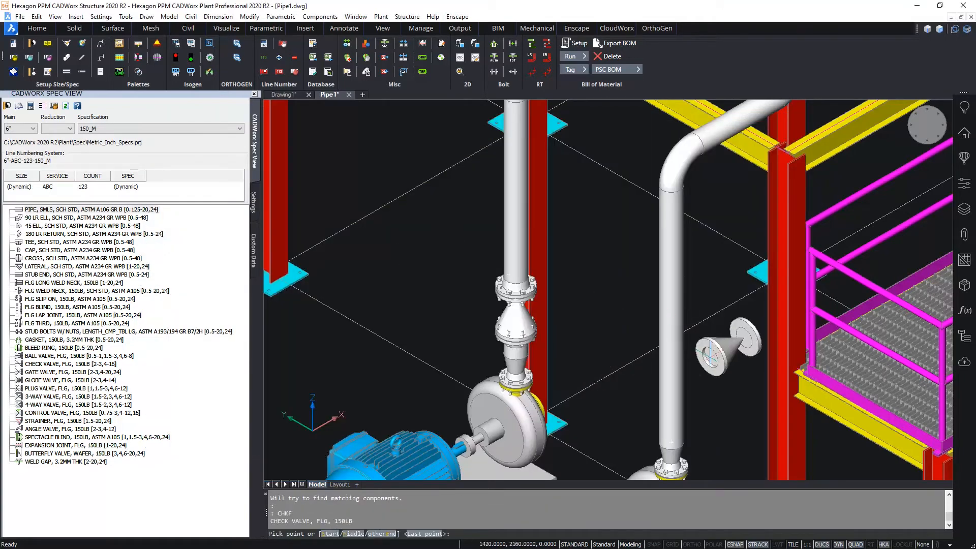
click(671, 396)
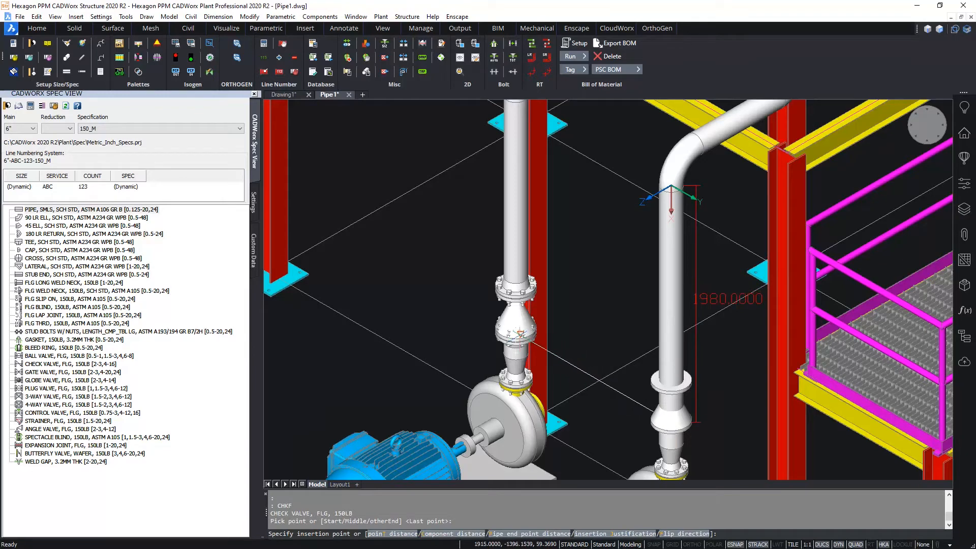
scroll(510, 334, up, 4)
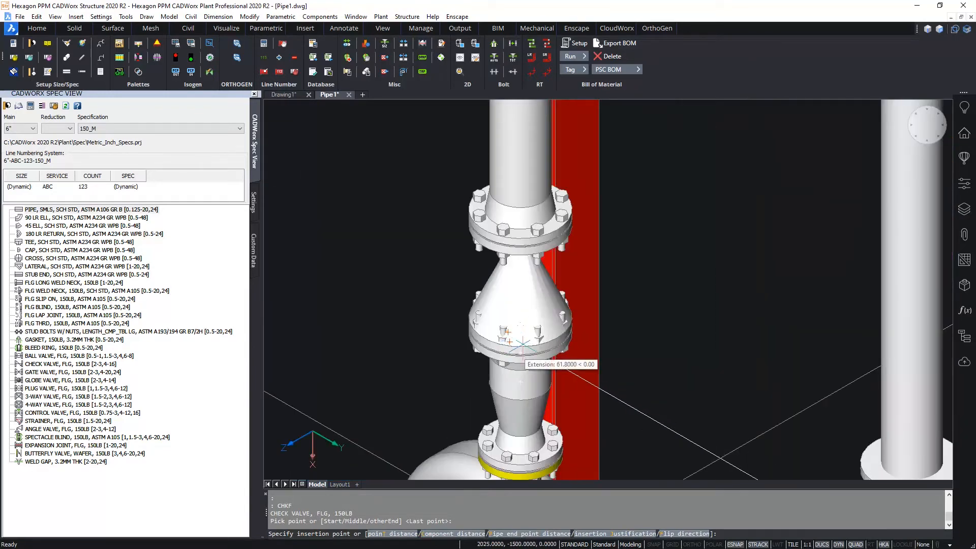
shift+right_click(522, 346)
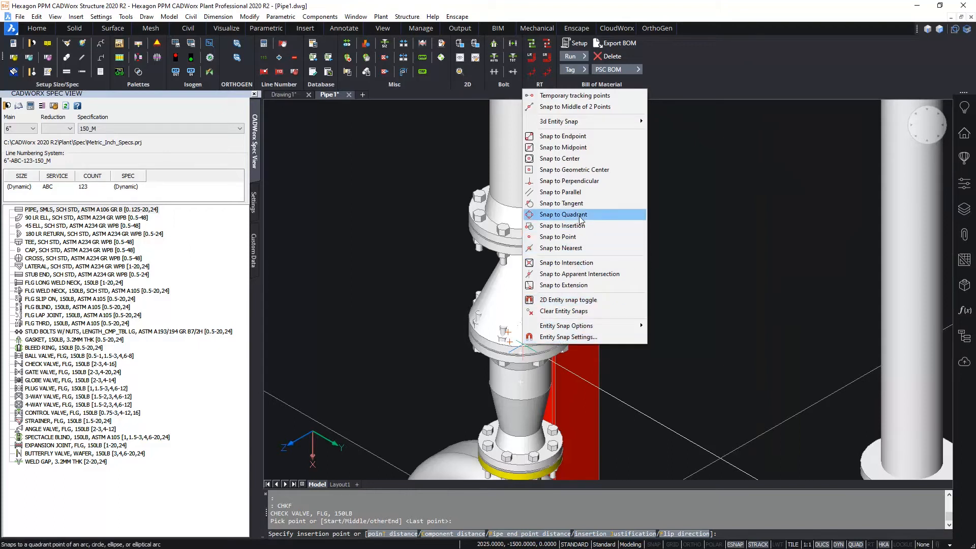
click(563, 214)
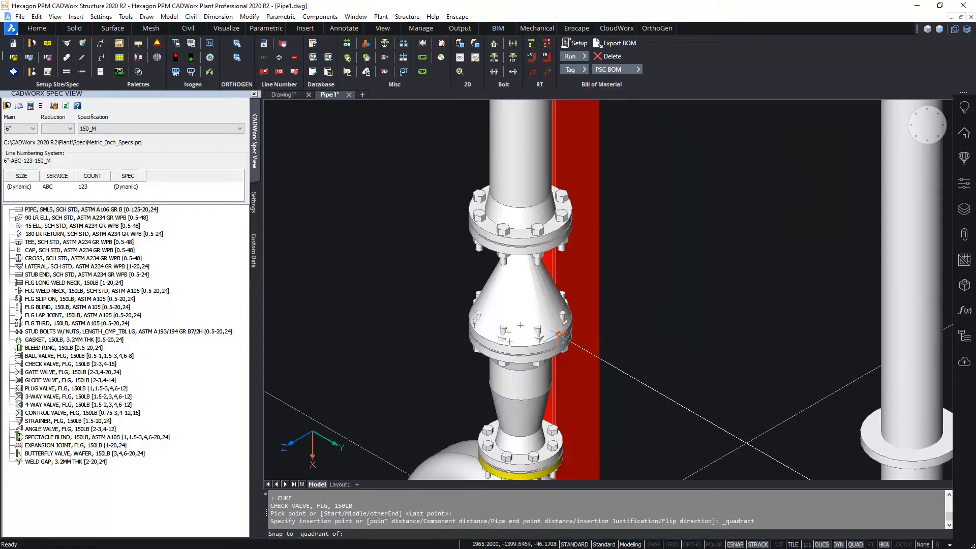
click(560, 334)
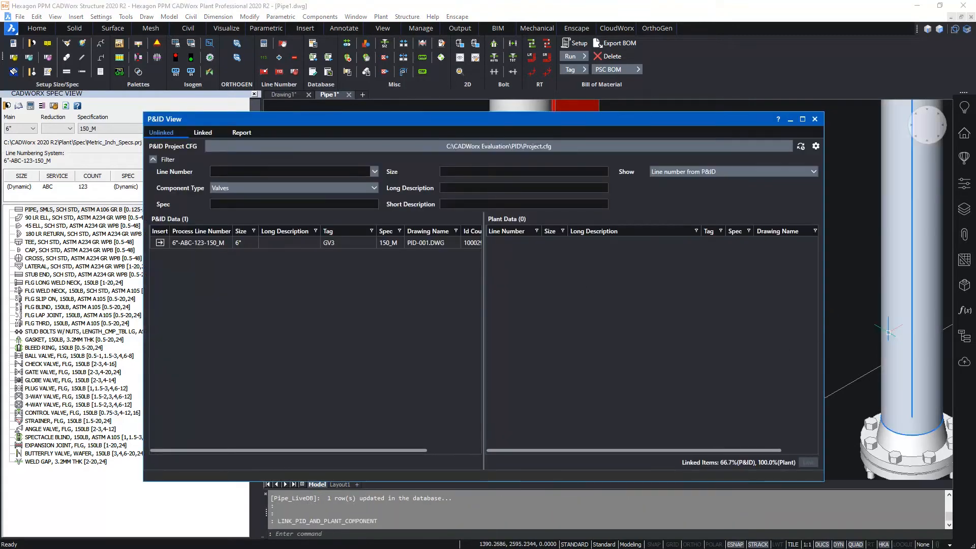
Examine where gate valve GV3 sits in the P&ID drawing.
middle_drag(849, 323, 813, 189)
scroll(827, 222, down, 2)
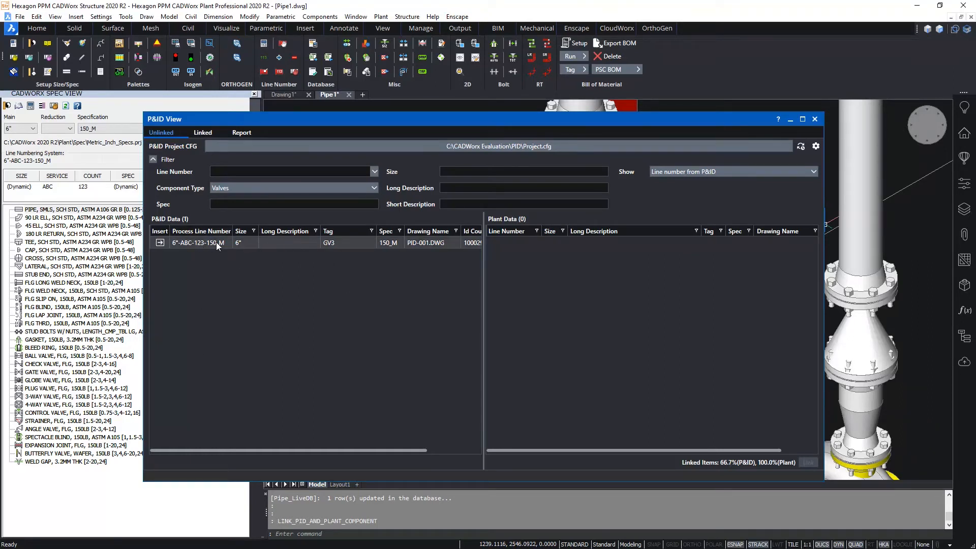
right_click(286, 243)
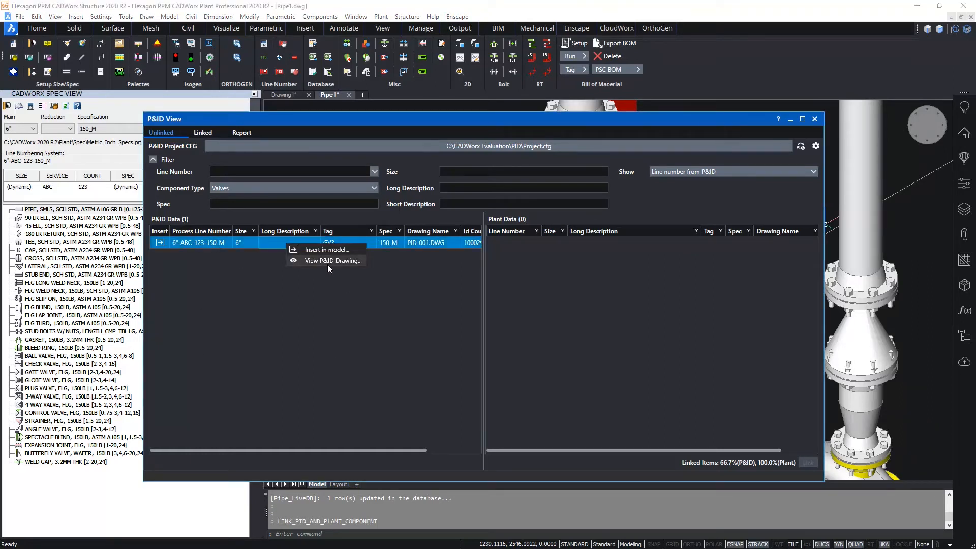
click(331, 261)
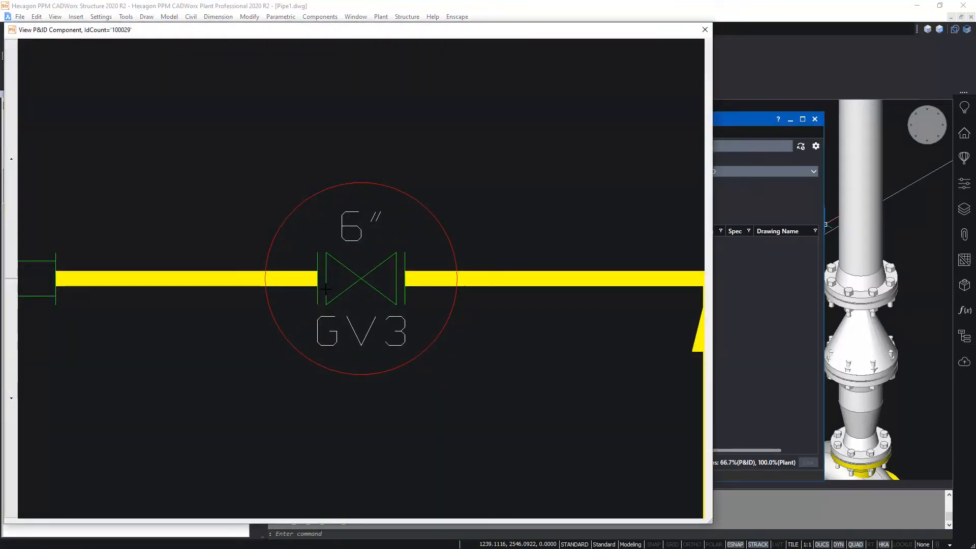
scroll(375, 249, down, 2)
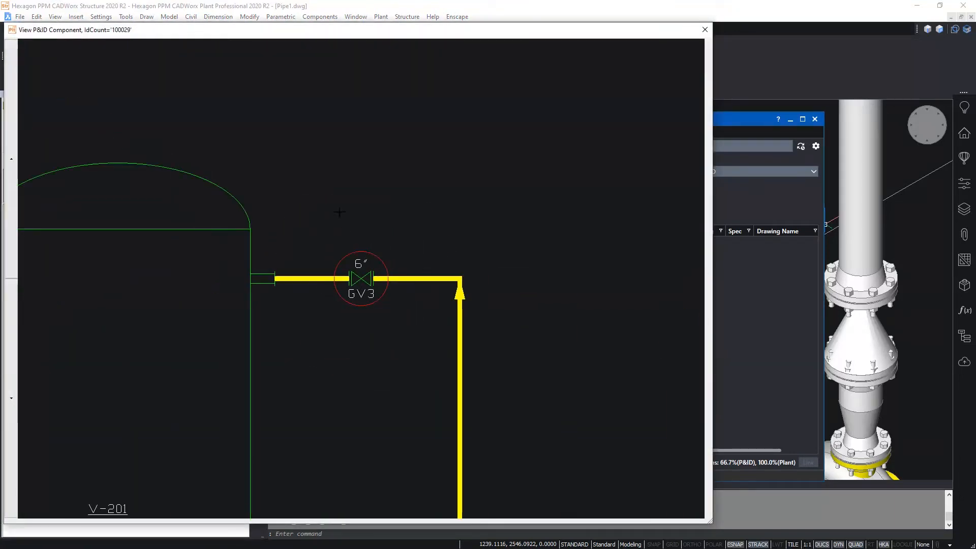
click(704, 31)
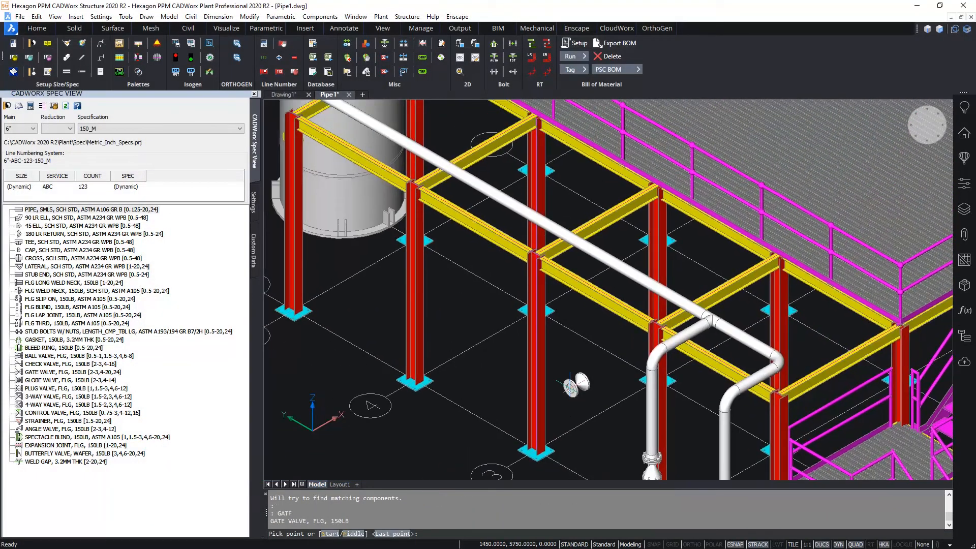
Insert gate valve GV3 into the horizontal 6" main pipe just after the elbow near the vessel.
click(500, 205)
middle_drag(428, 151, 605, 330)
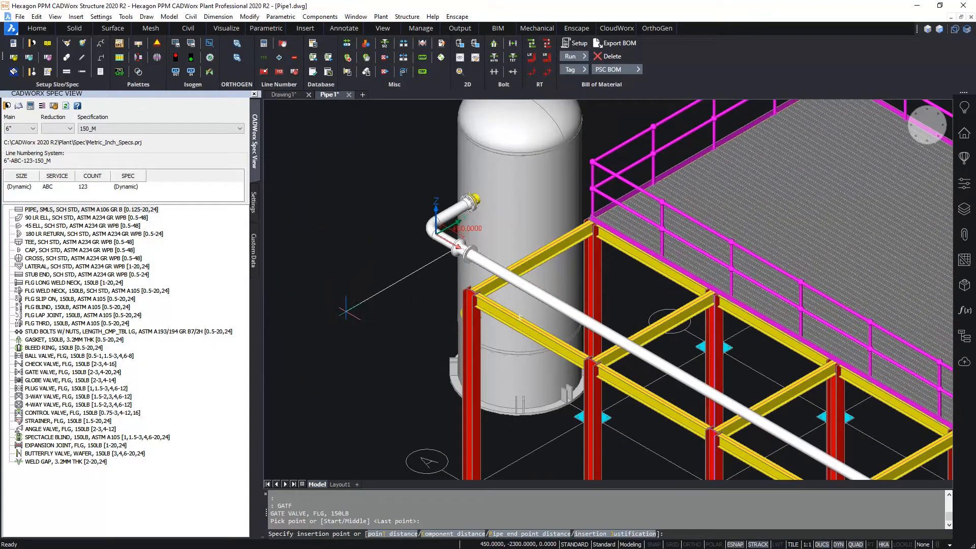
click(361, 319)
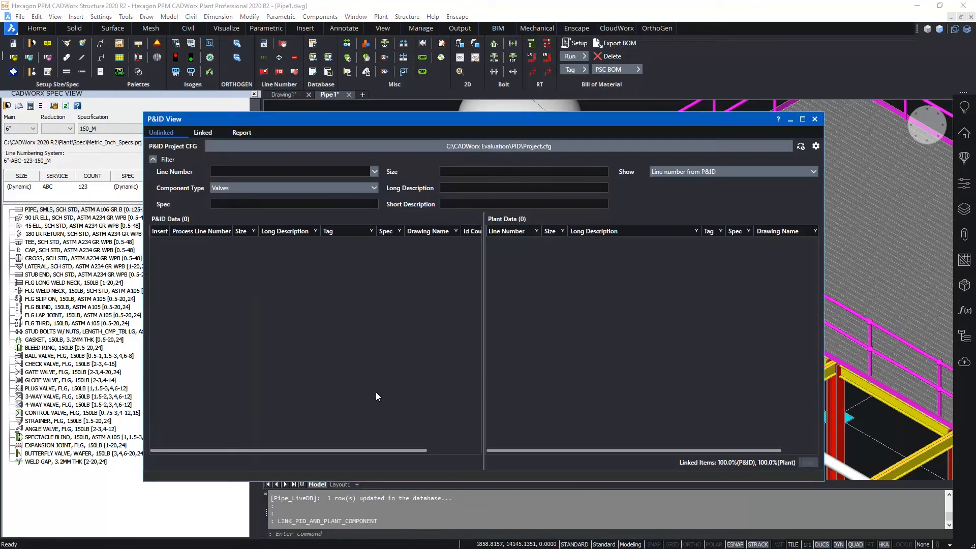
Filter the unlinked components to Reducers and examine where the first 6"x4" reducer sits in the P&ID drawing.
click(364, 185)
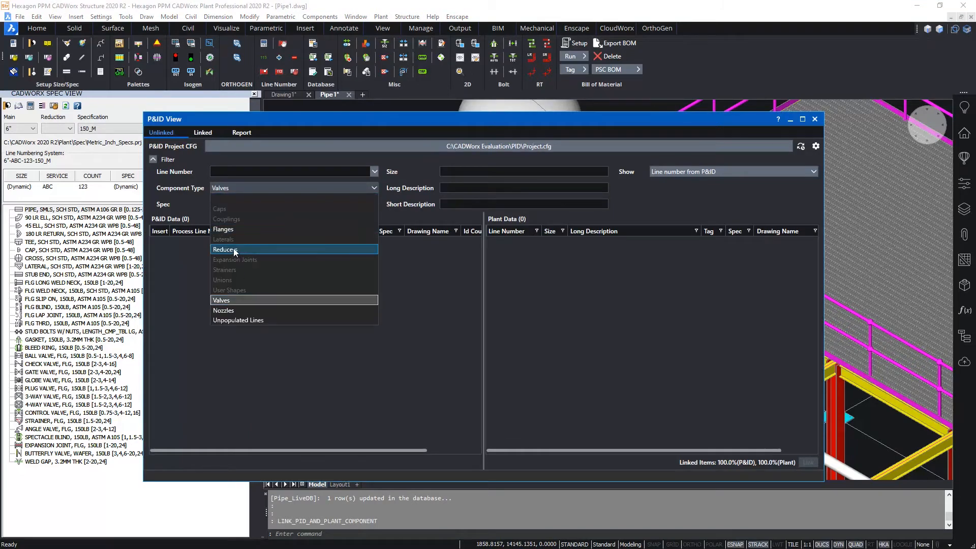
click(235, 249)
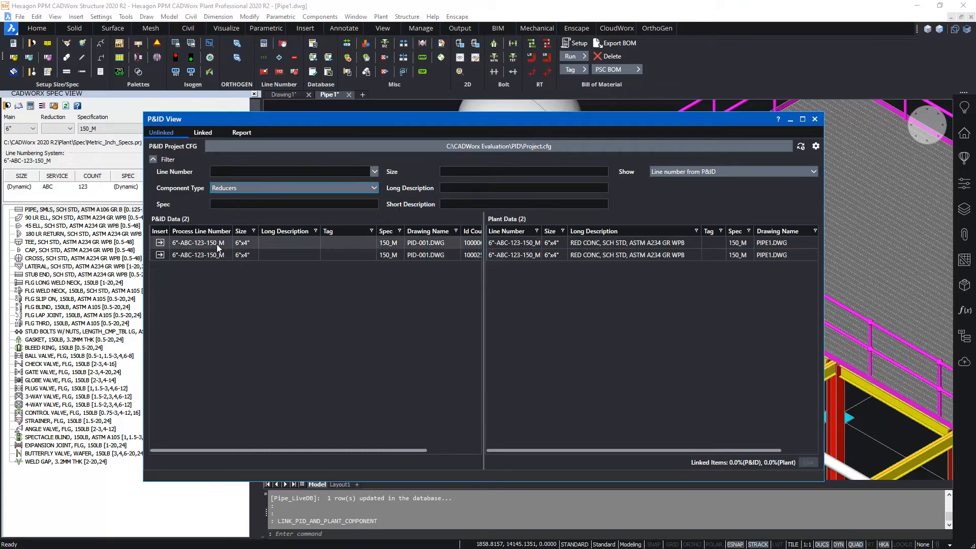
click(208, 248)
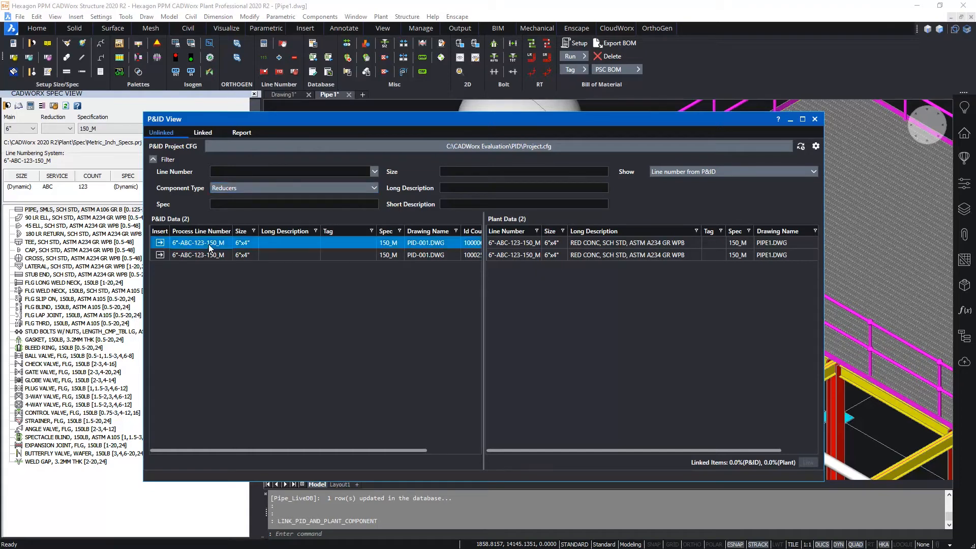
right_click(209, 248)
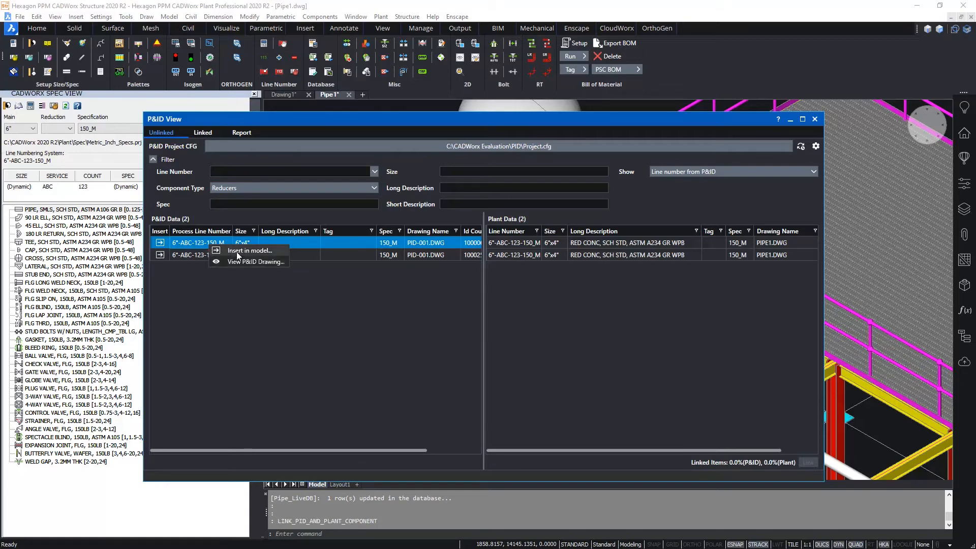
click(264, 261)
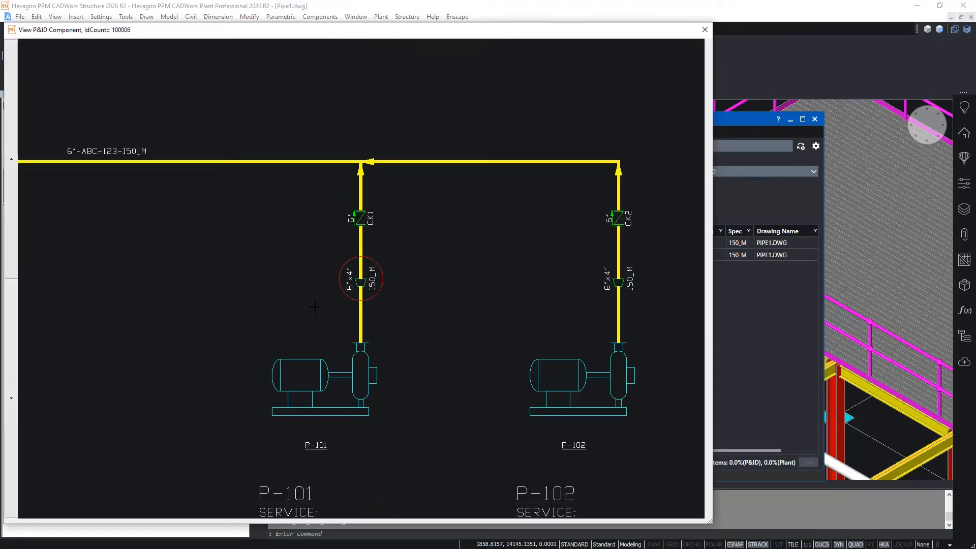
click(704, 31)
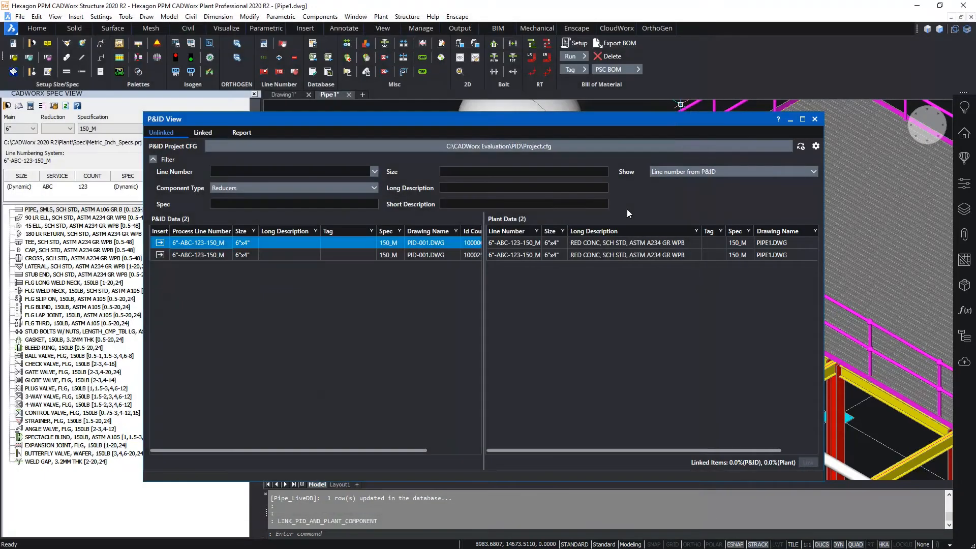
Locate the first plant reducer in the 3D model, and link the first P&ID reducer to the second plant reducer.
right_click(602, 242)
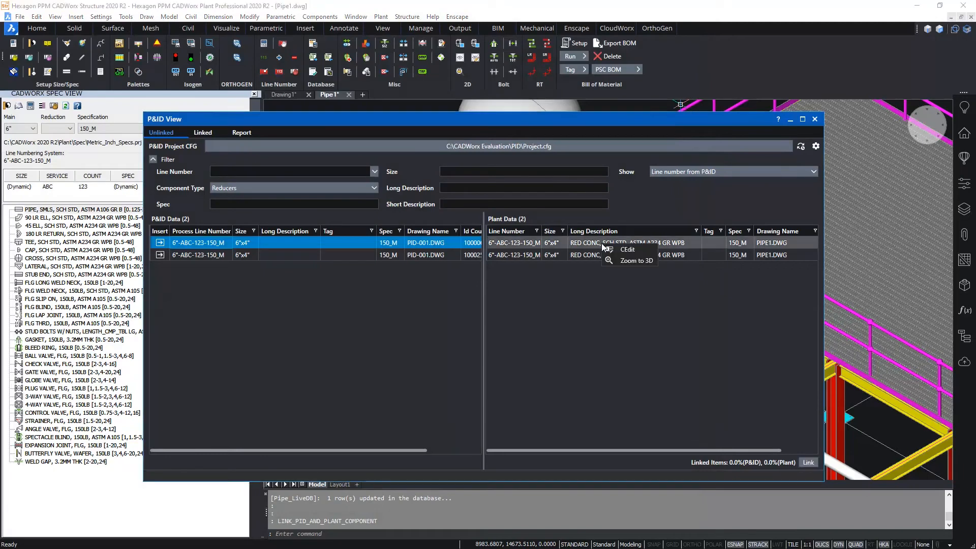
click(630, 260)
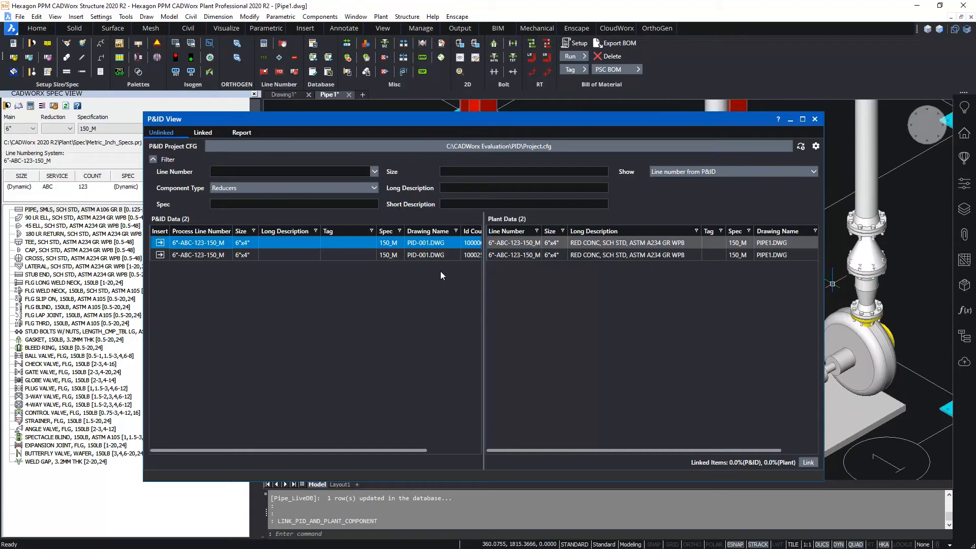
click(653, 255)
click(321, 242)
click(682, 254)
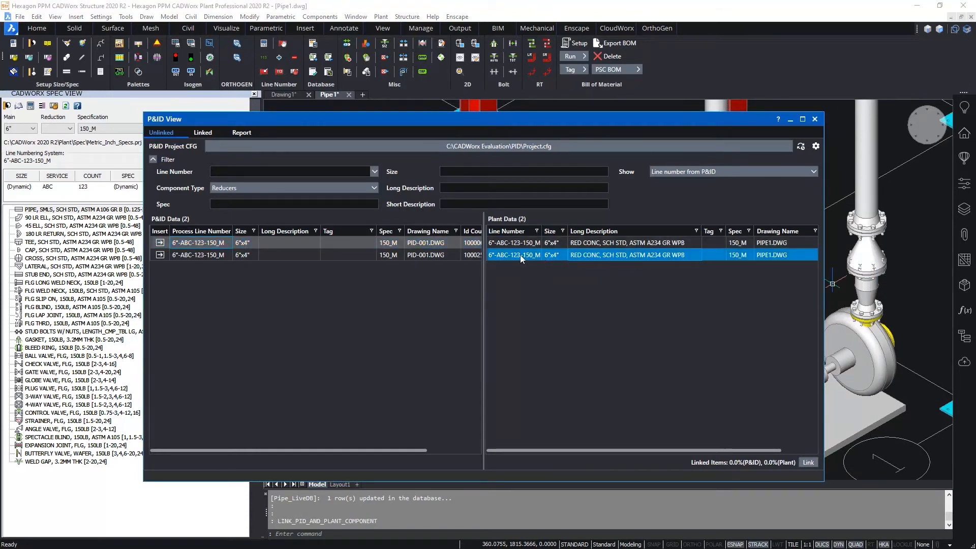
click(298, 243)
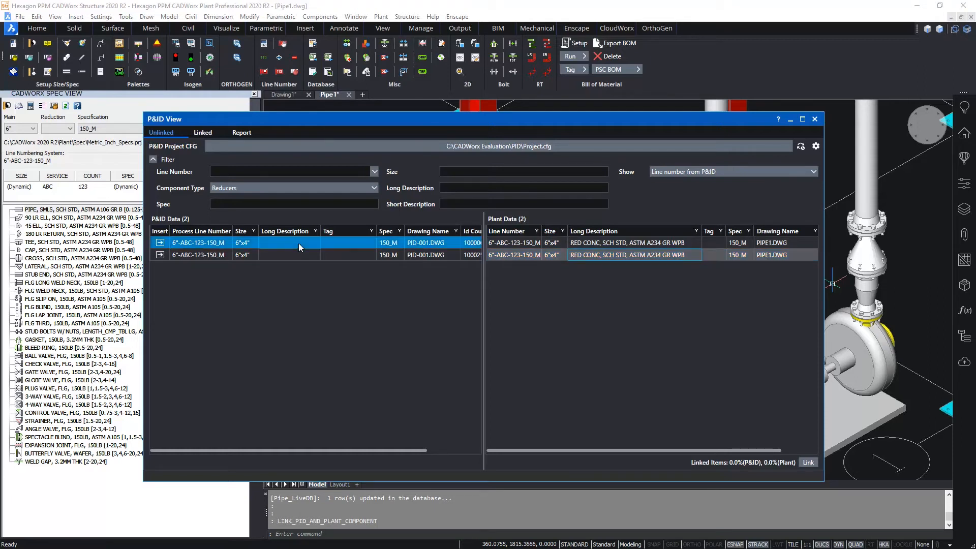
click(808, 462)
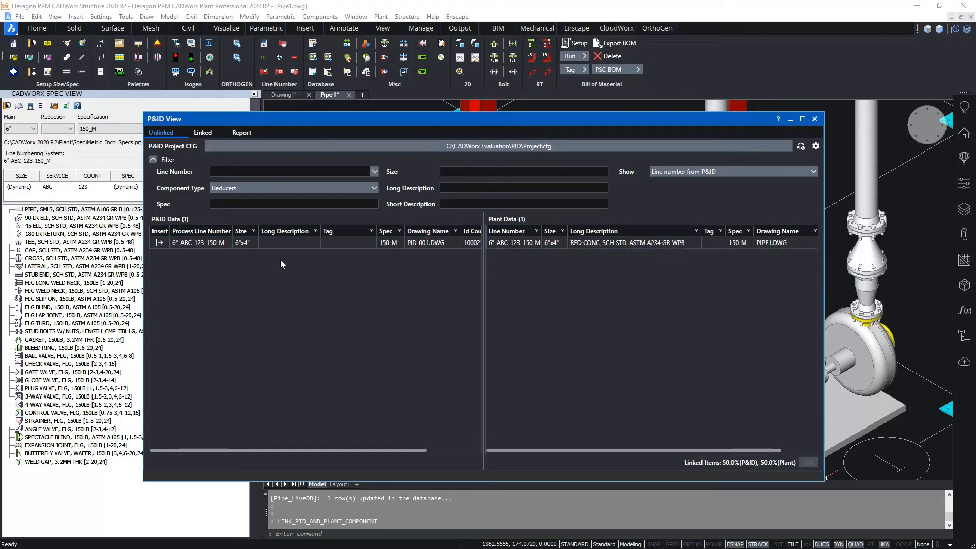
Link the remaining 6"x4" P&ID reducer to the remaining plant RED CONC, SCH STD, ASTM A234 GR WPB reducer.
click(283, 239)
click(605, 242)
click(808, 462)
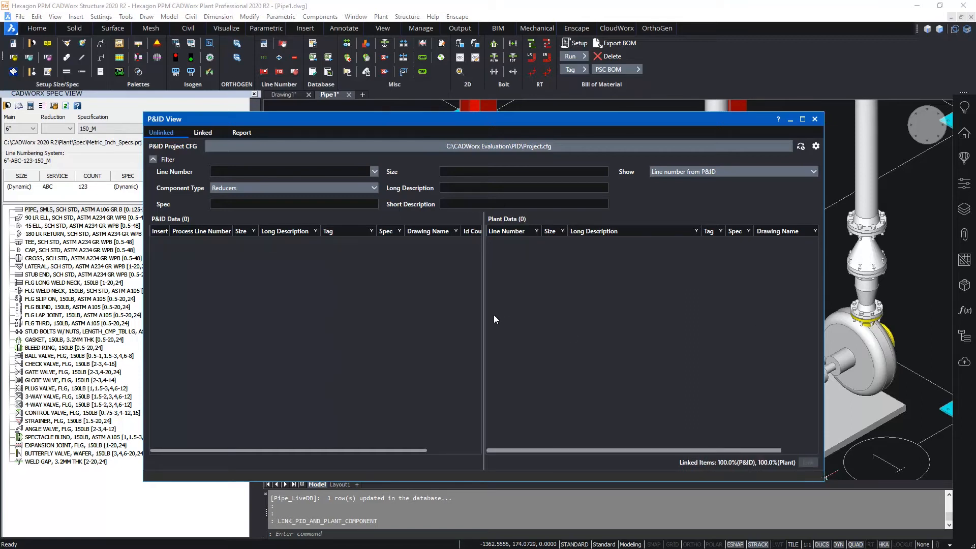
Clear the Reducers component filter and link P&ID nozzle N1 to the plant's Nozzle-Standard-6"-SCH*STD-FLG_WN_150-150 nozzle.
click(343, 188)
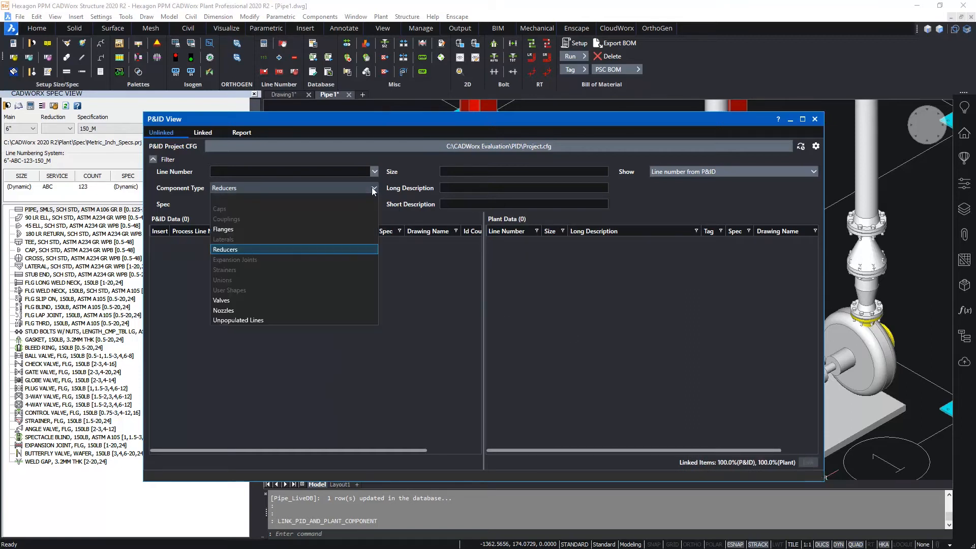
click(343, 200)
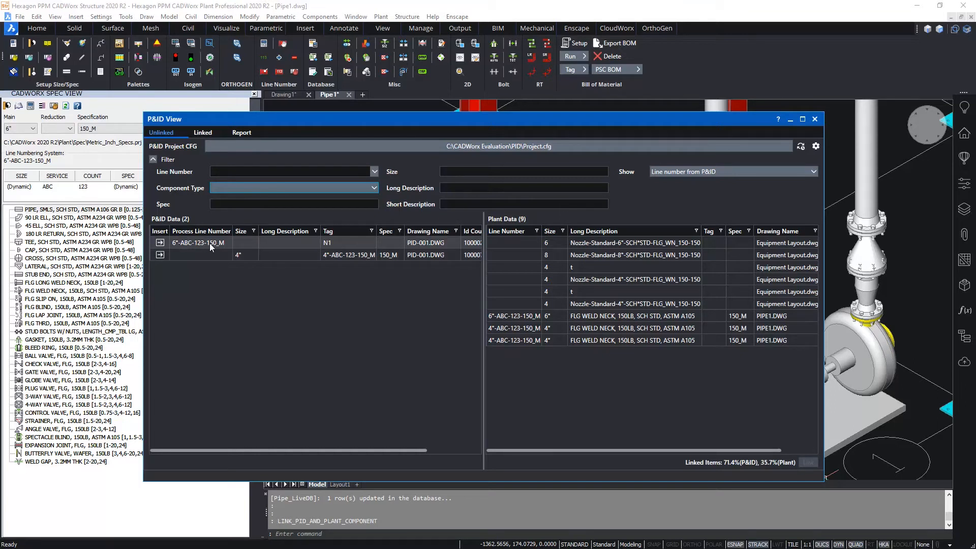
click(357, 242)
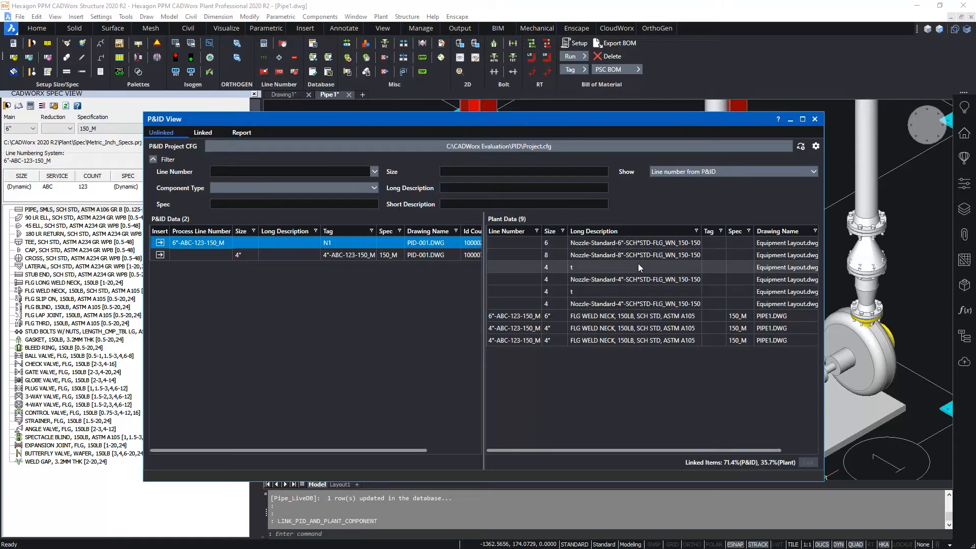
click(640, 245)
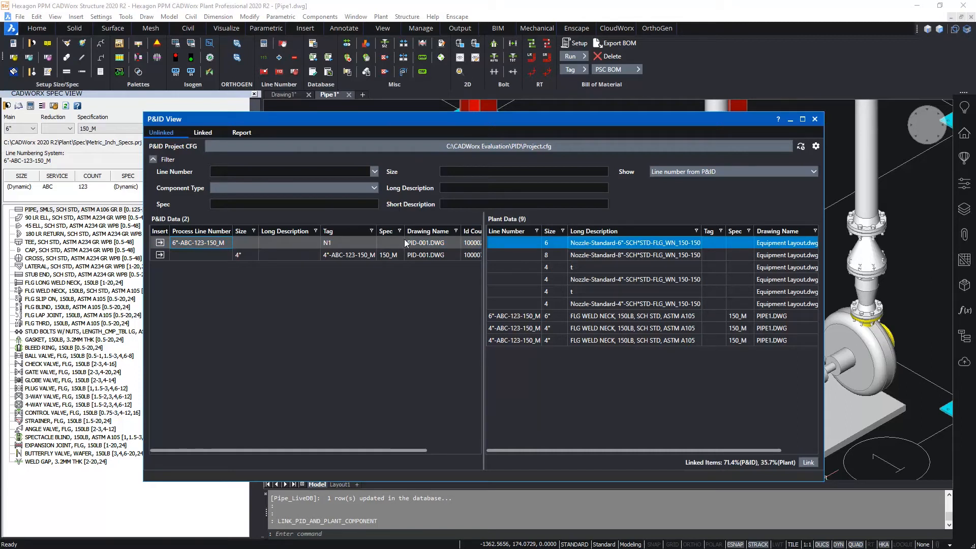
click(807, 462)
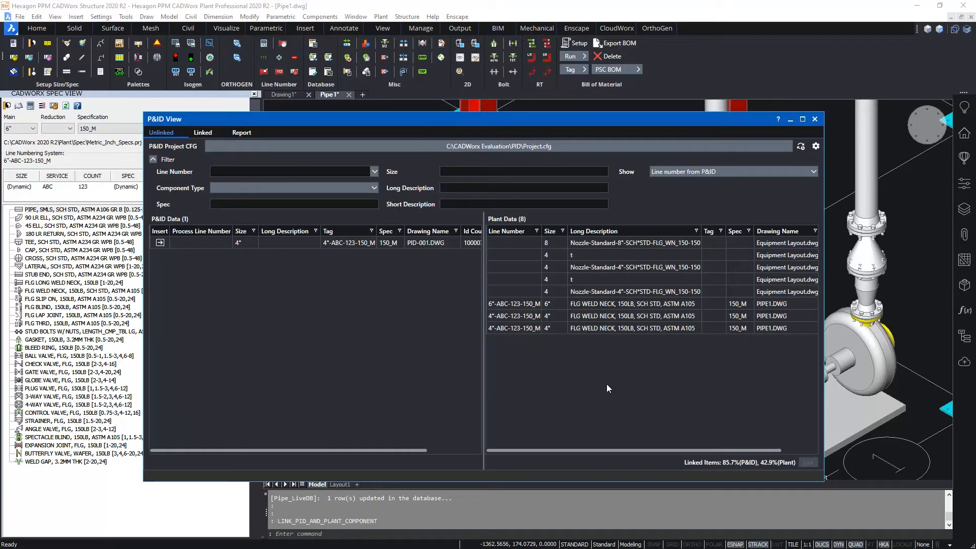
Compare the P&ID and plant properties of linked check valves CK1 and CK2, and close the P&ID view.
click(201, 133)
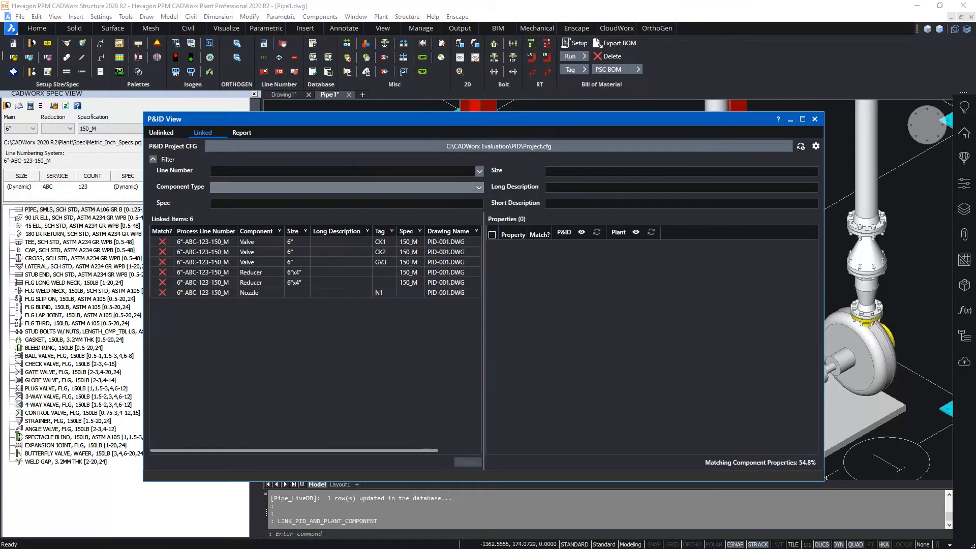
click(209, 243)
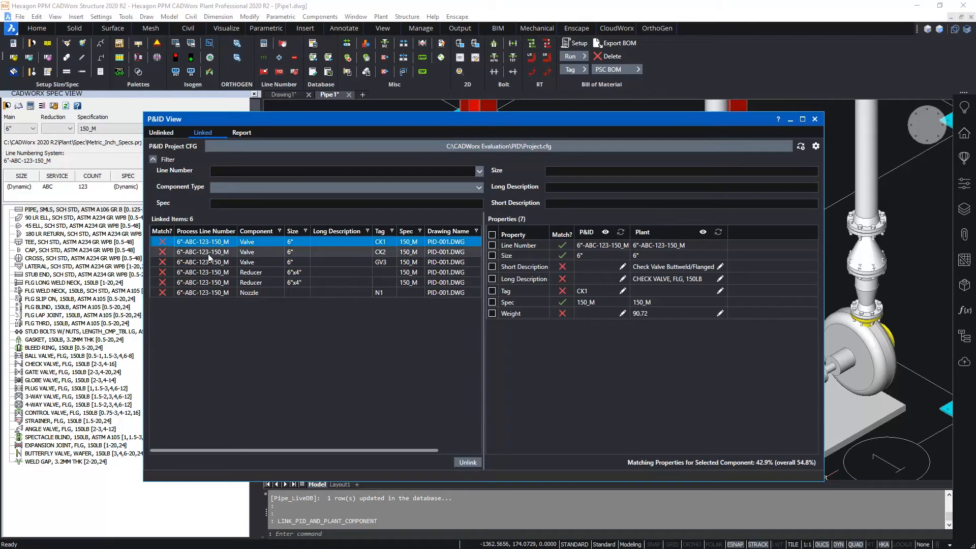
click(209, 253)
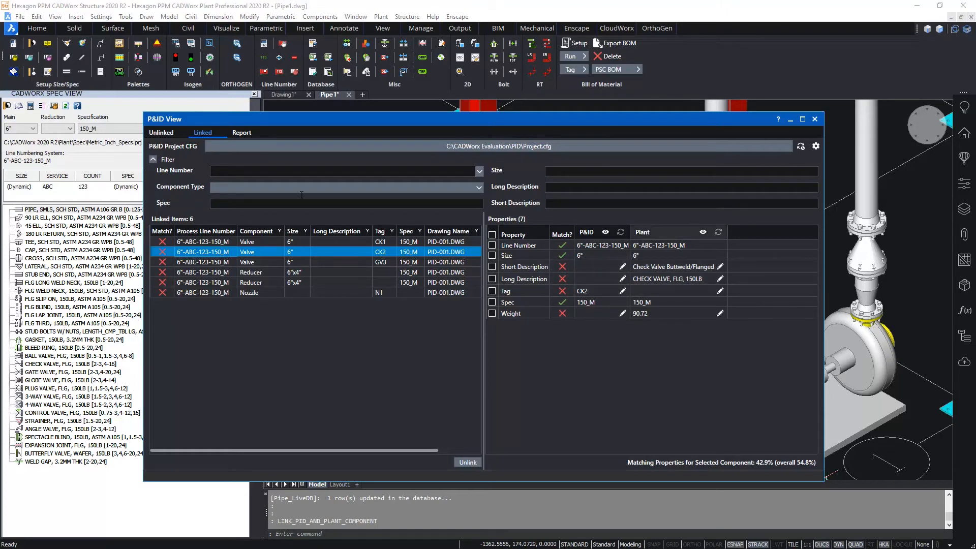
click(815, 121)
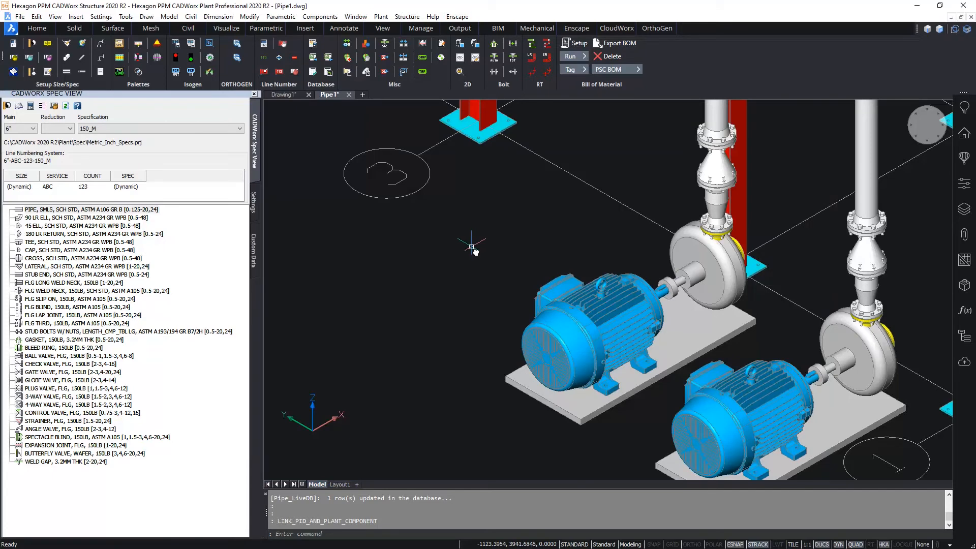
Examine the routed 6" line across the steel rack, from the pumps to the vessel.
scroll(472, 245, down, 2)
middle_drag(472, 245, 524, 309)
scroll(524, 309, down, 5)
scroll(476, 373, up, 3)
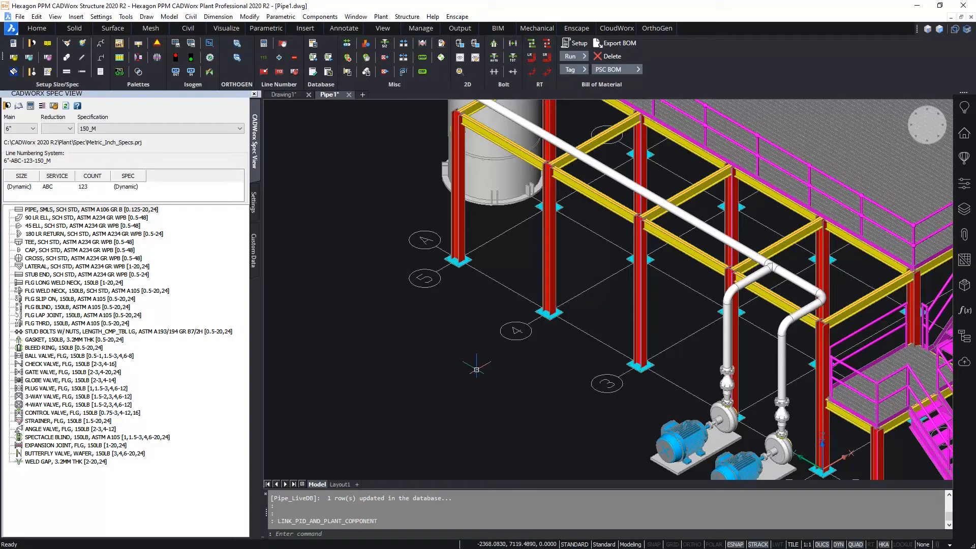
scroll(476, 371, down, 1)
scroll(473, 370, down, 1)
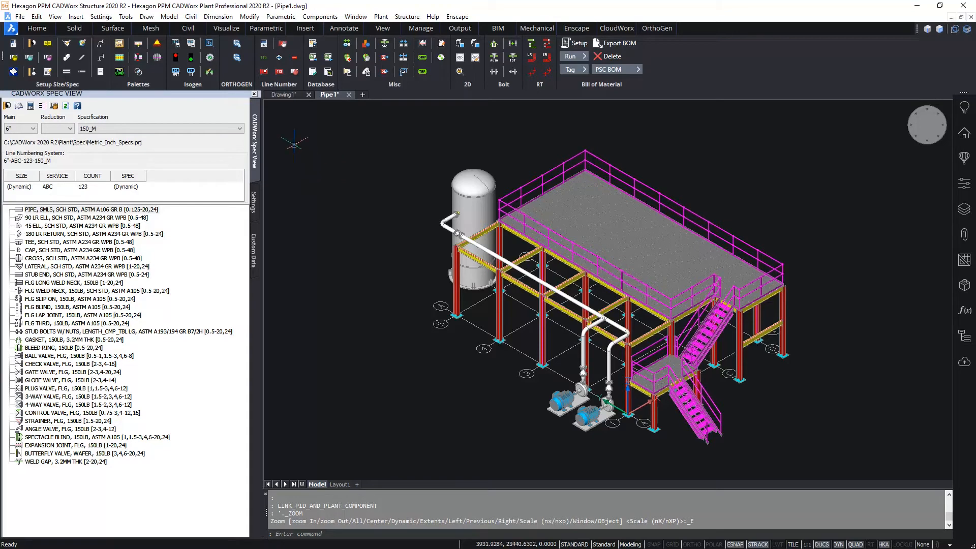
scroll(555, 282, up, 3)
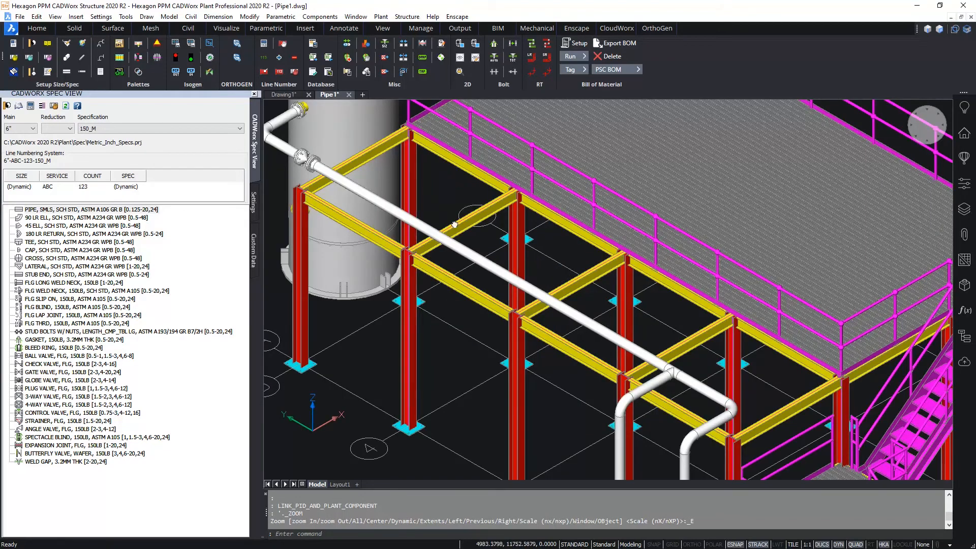
middle_drag(439, 188, 458, 232)
middle_drag(511, 295, 456, 247)
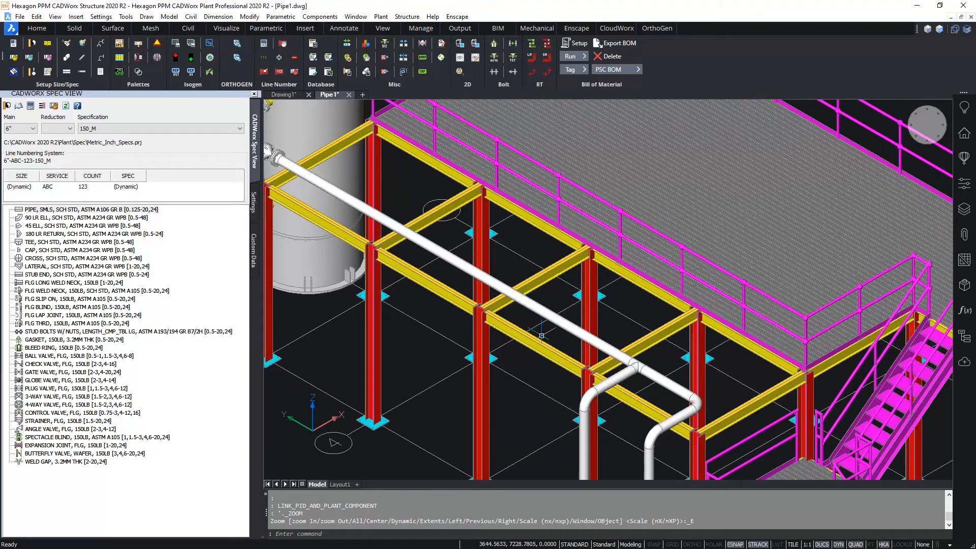
Replace the spec view with the pipe support view and list the Pipe Support types of the _Sample M library.
click(254, 94)
scroll(358, 296, up, 3)
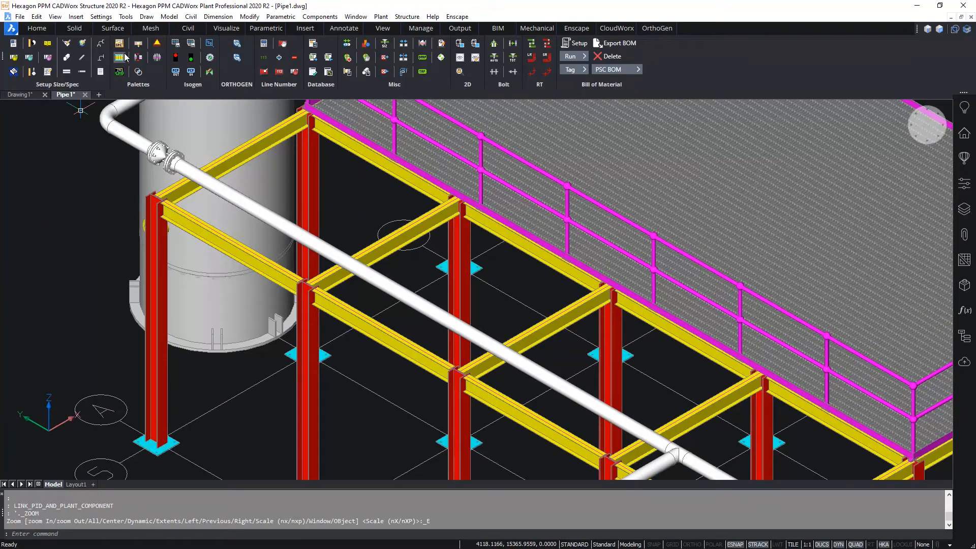
click(158, 44)
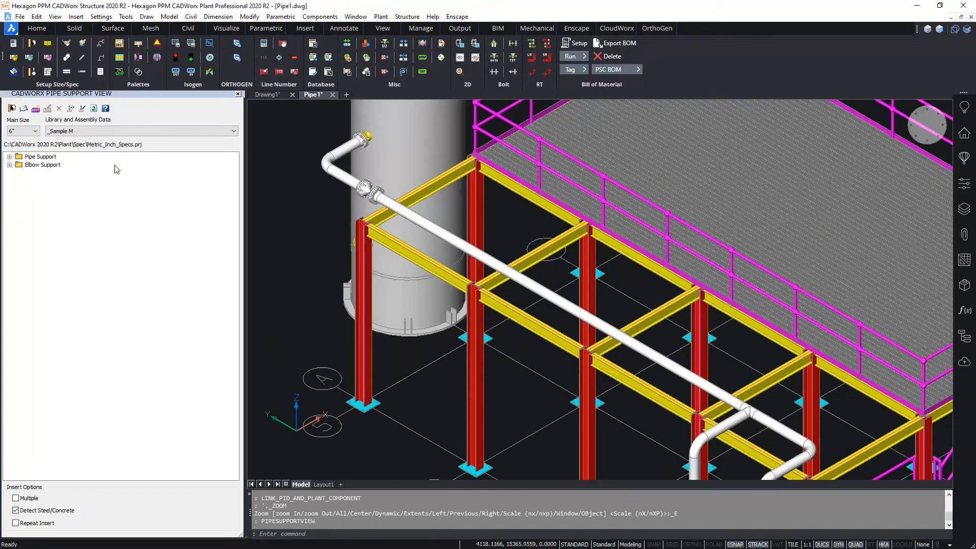
click(10, 157)
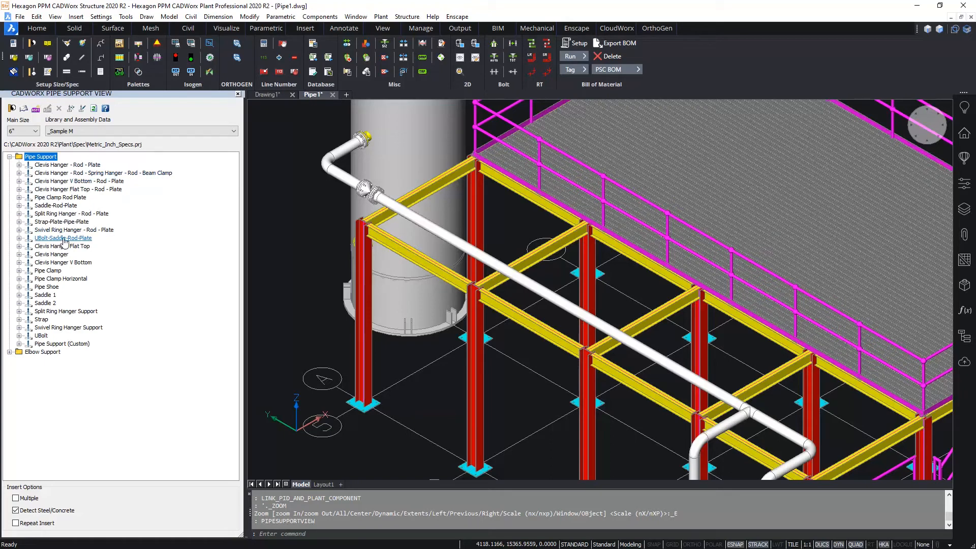
Insert a 6" UBolt support on the main pipe at the midpoint of the crossbeam beside the tee, with its legs pointing down.
double_click(41, 336)
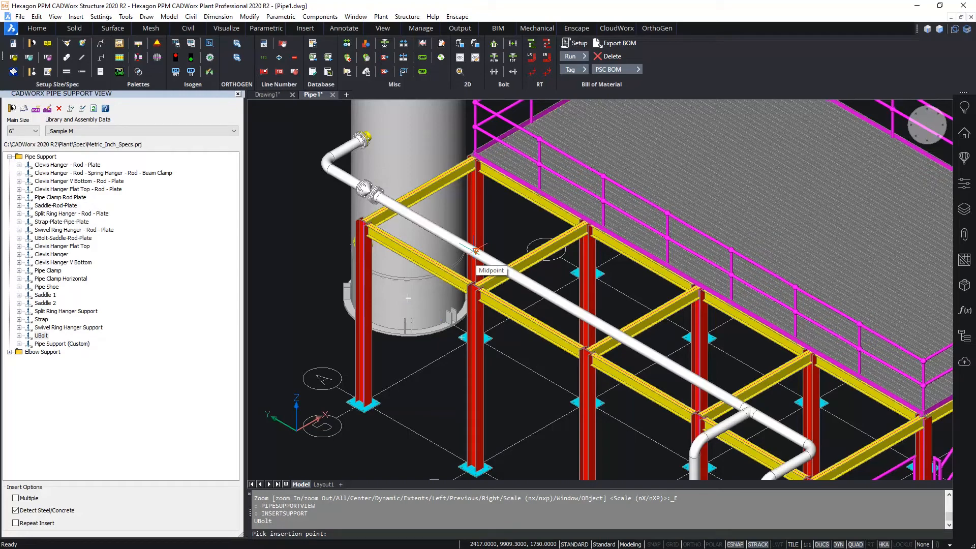
click(538, 288)
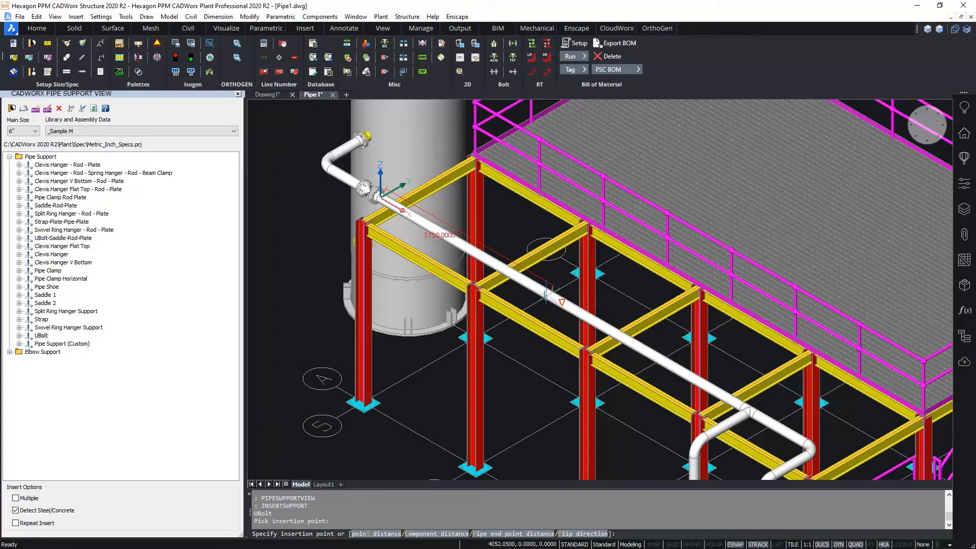
scroll(519, 262, up, 3)
middle_drag(582, 303, 456, 224)
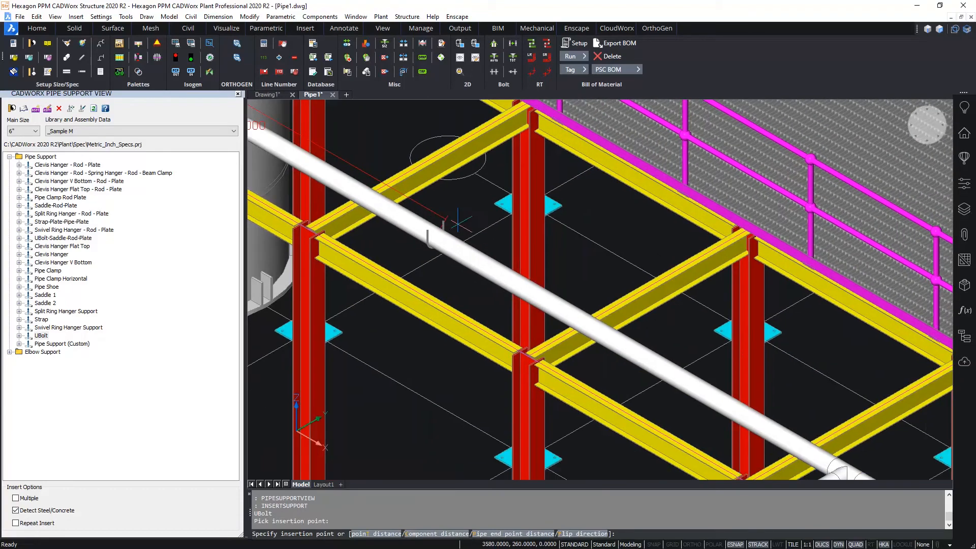
middle_drag(747, 379, 550, 269)
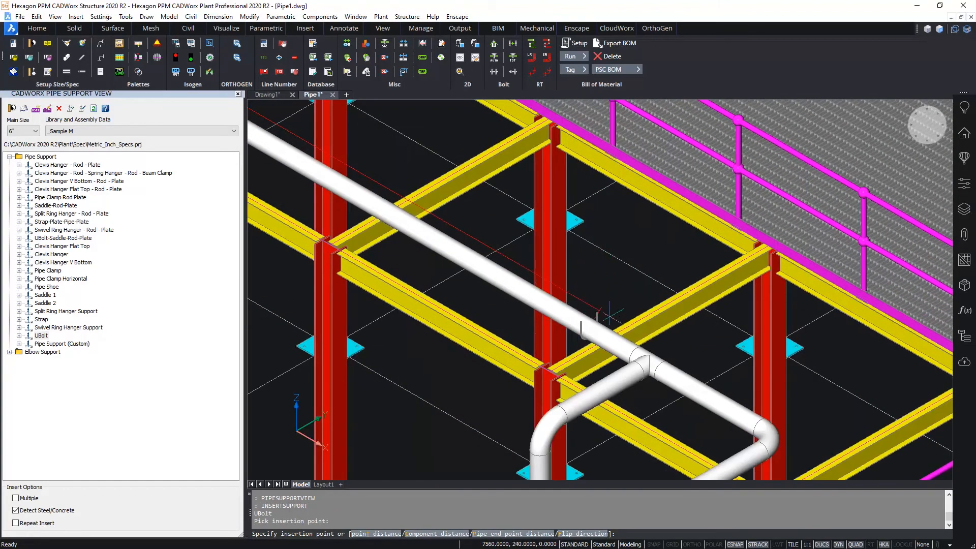
scroll(655, 304, up, 5)
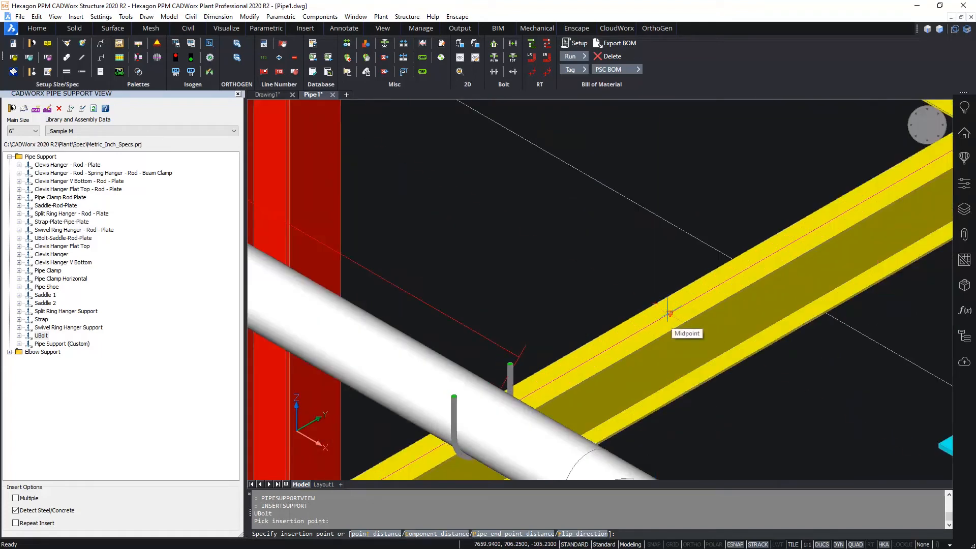
click(669, 313)
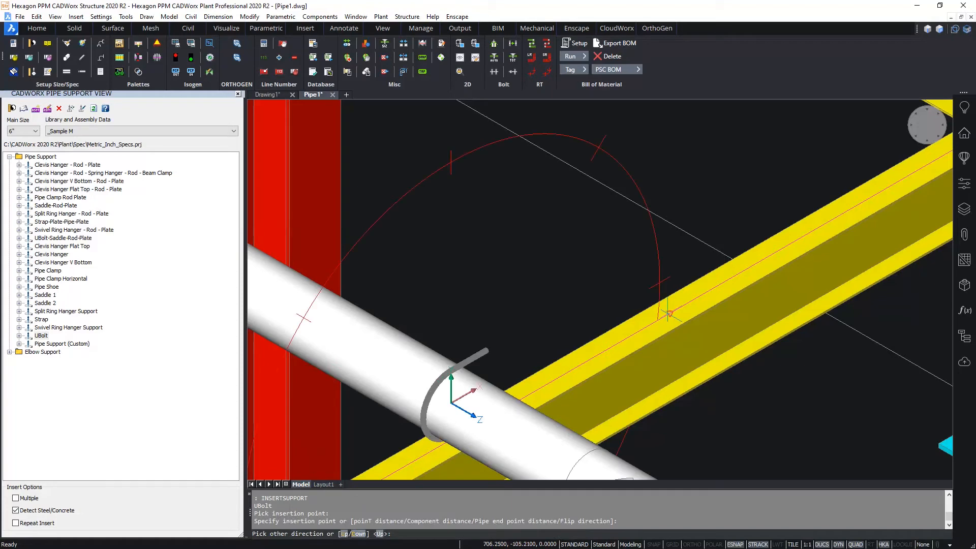
scroll(717, 423, down, 2)
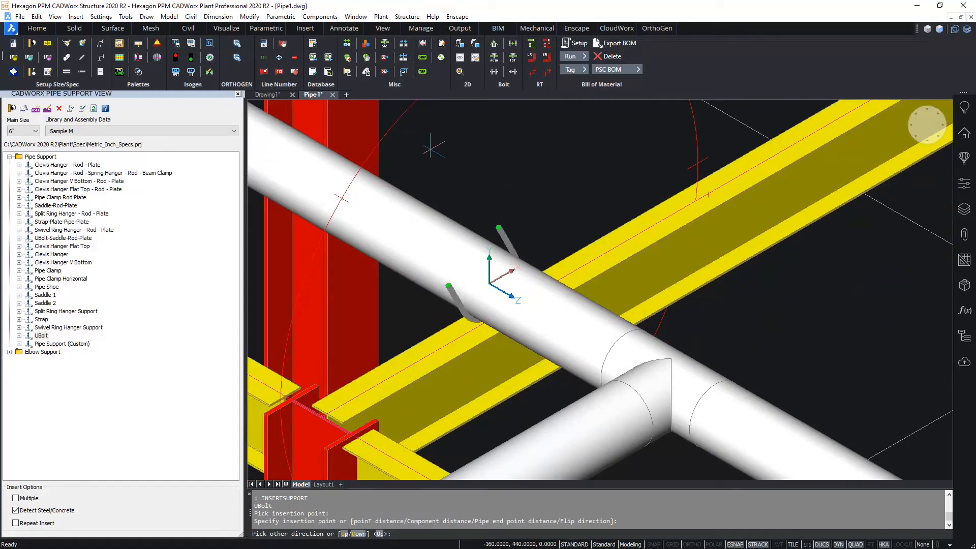
key(F8)
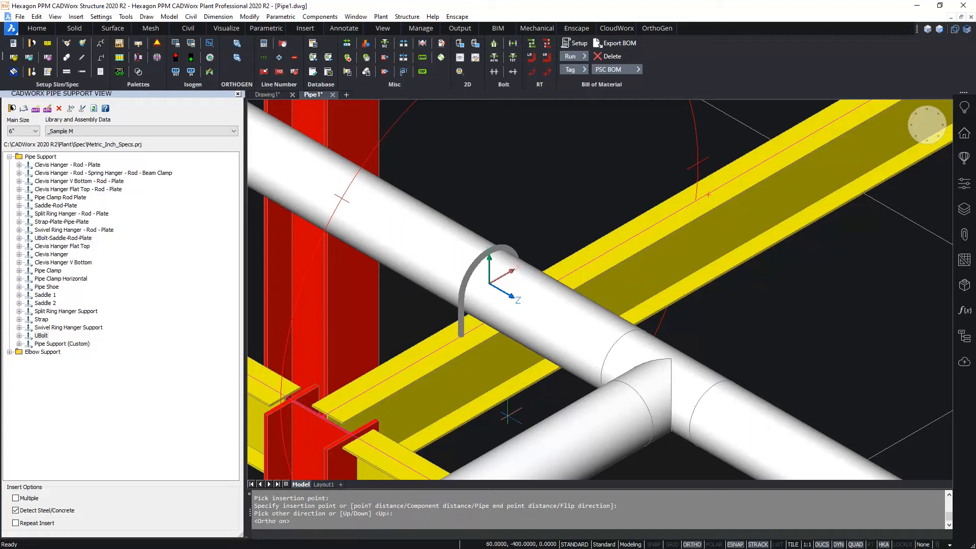
click(507, 416)
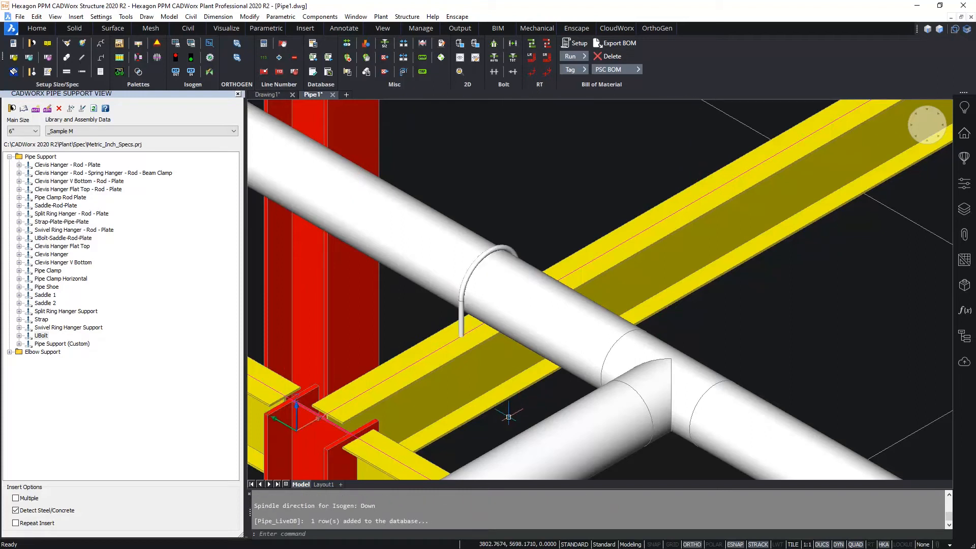
Copy the U-bolt 2500 mm along the main pipe toward the vessel, onto the adjacent crossbeam.
click(460, 319)
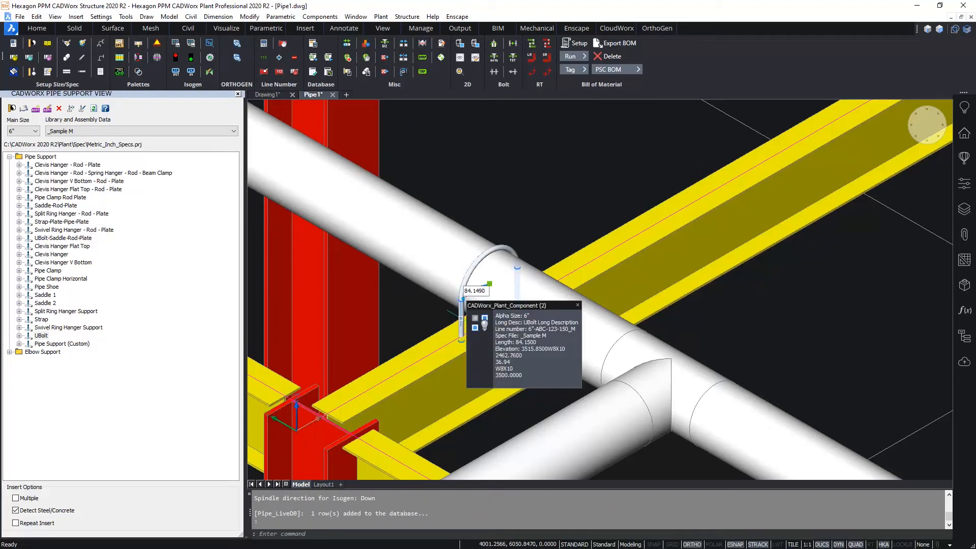
mouse_move(478, 325)
click(509, 326)
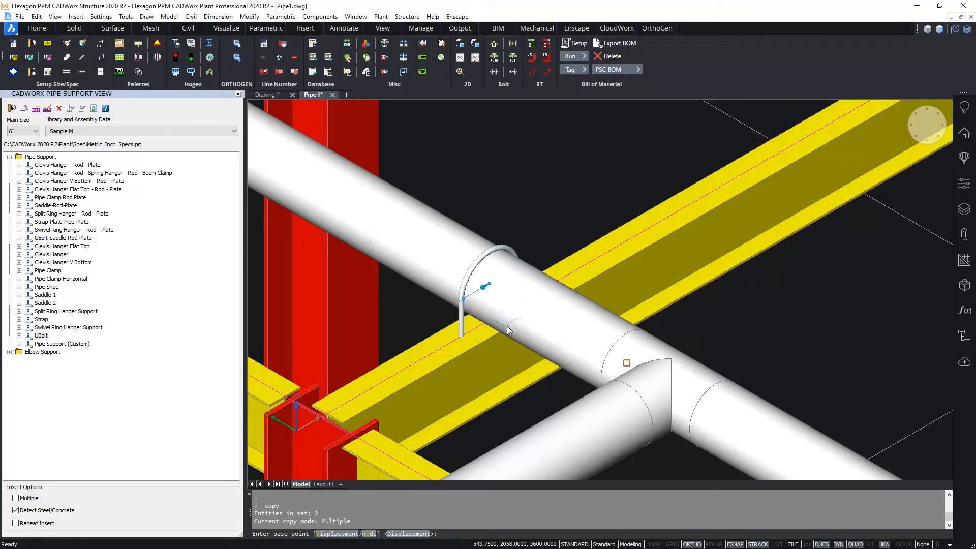
scroll(421, 331, down, 2)
middle_drag(420, 331, 709, 308)
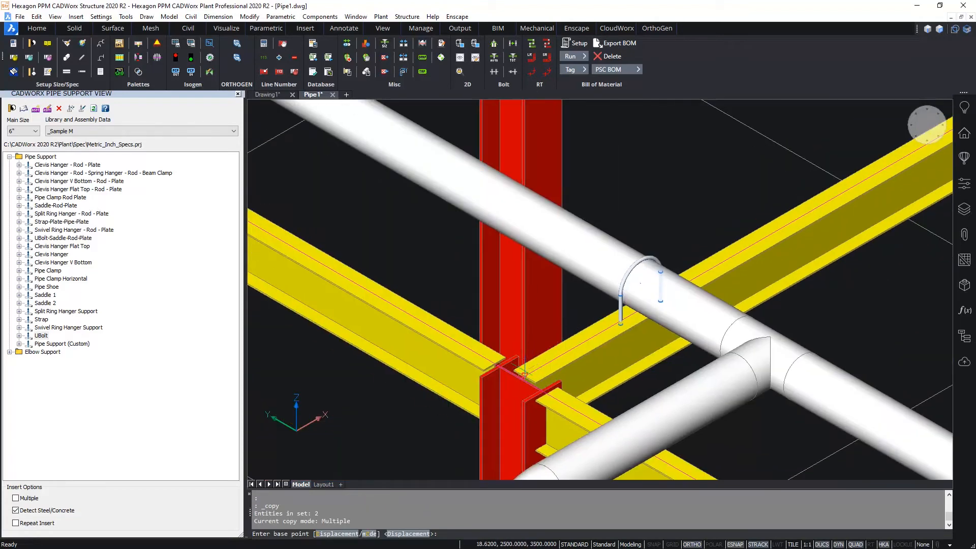
scroll(389, 399, down, 2)
middle_drag(389, 401, 608, 388)
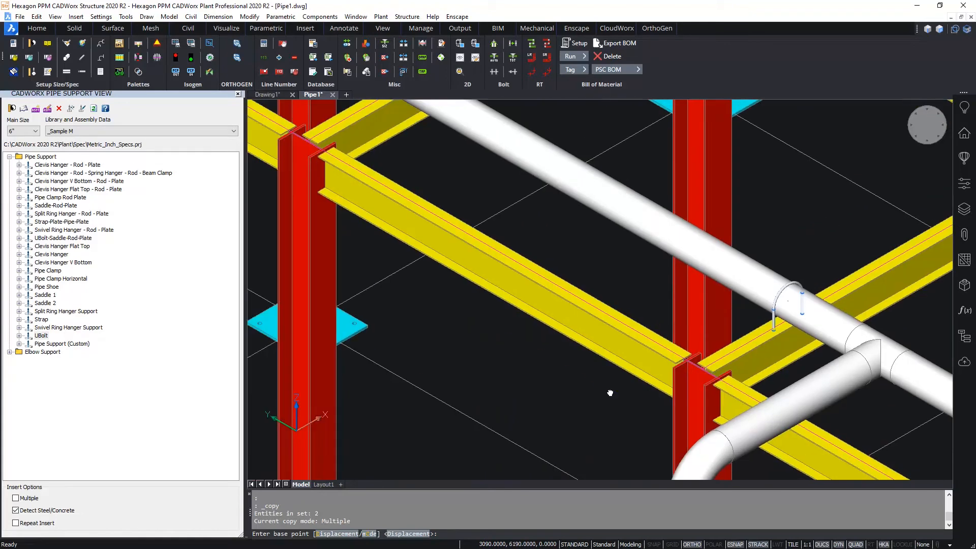
click(598, 418)
text(2500)
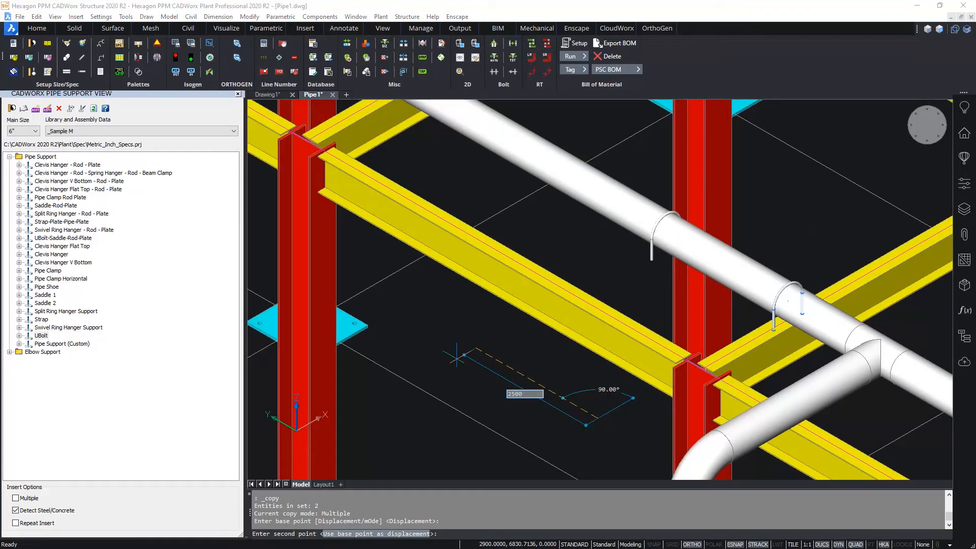
key(Return)
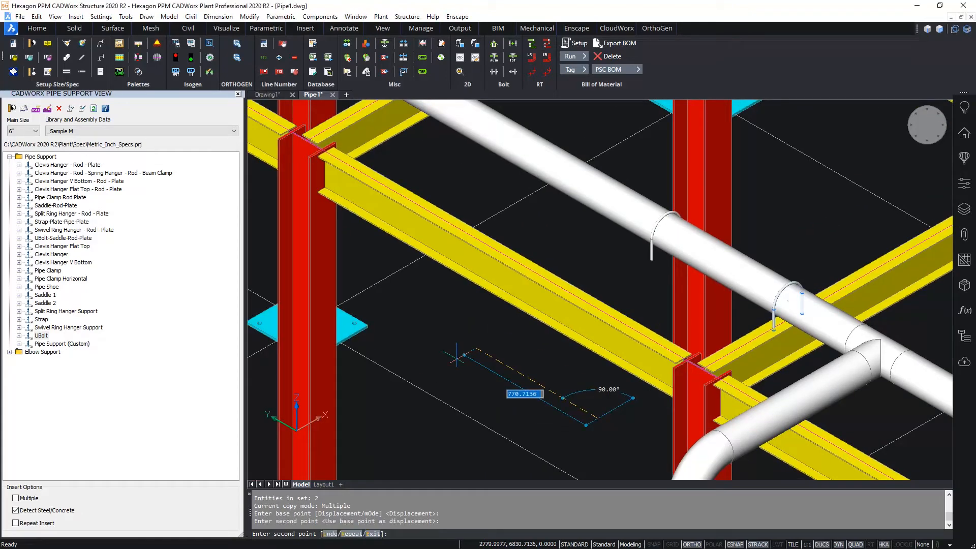
Repeat the U-bolt copy at the same spacing along the main pipe, up to the last crossbeam beside the flanges near the vessel.
scroll(392, 359, down, 1)
middle_drag(392, 357, 585, 443)
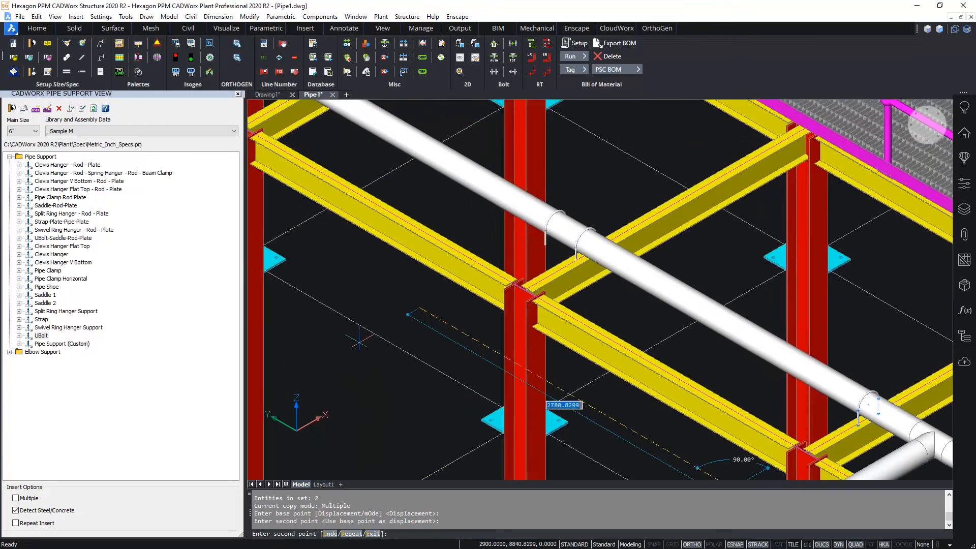
middle_drag(361, 339, 593, 426)
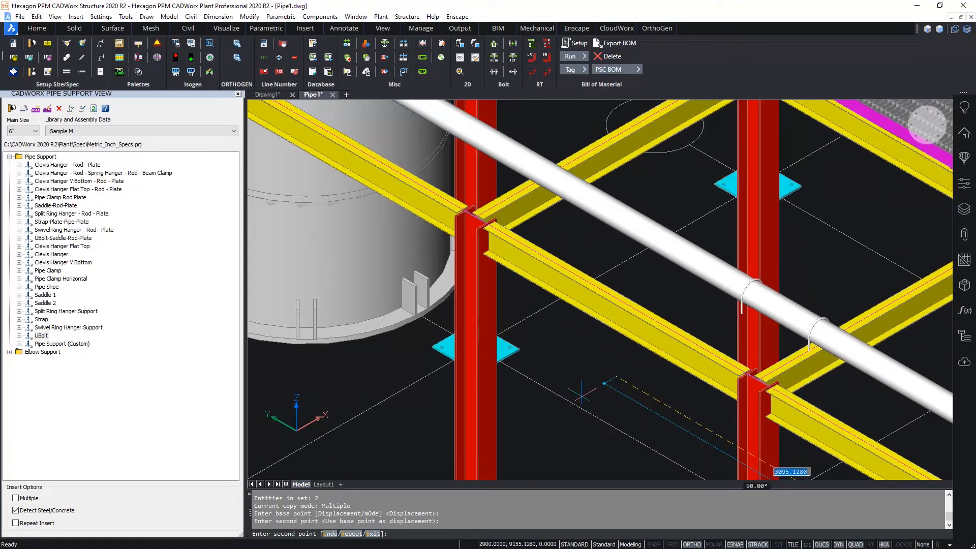
text(r)
key(Return)
scroll(389, 321, down, 4)
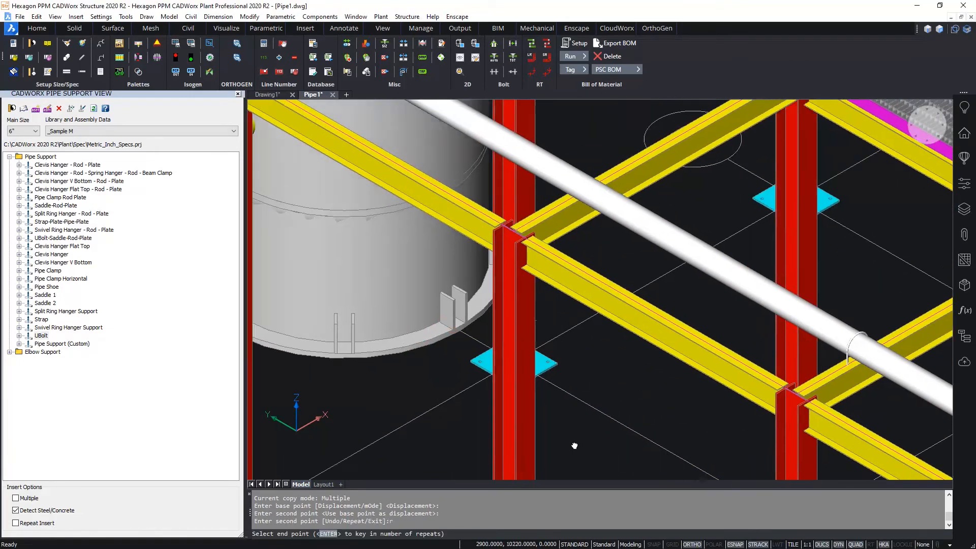
scroll(427, 371, up, 4)
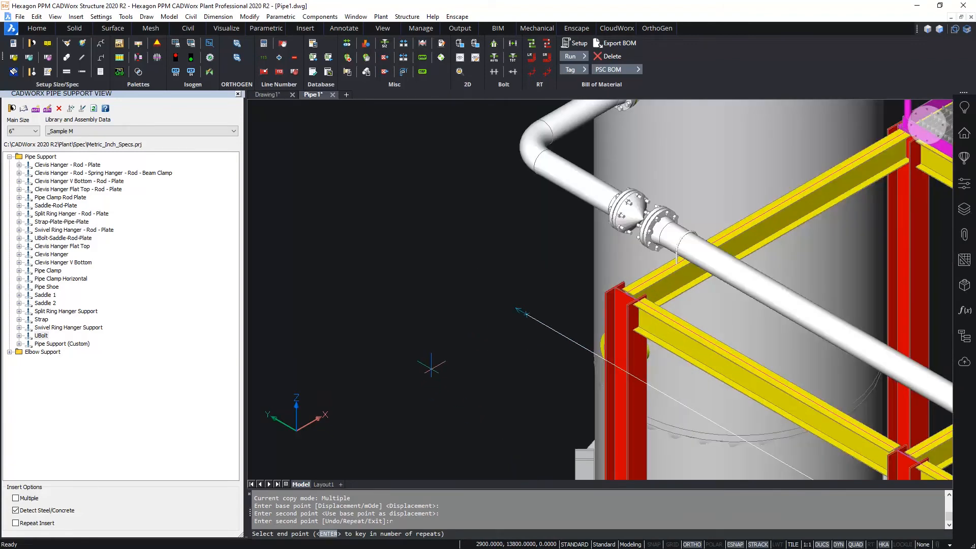
click(433, 318)
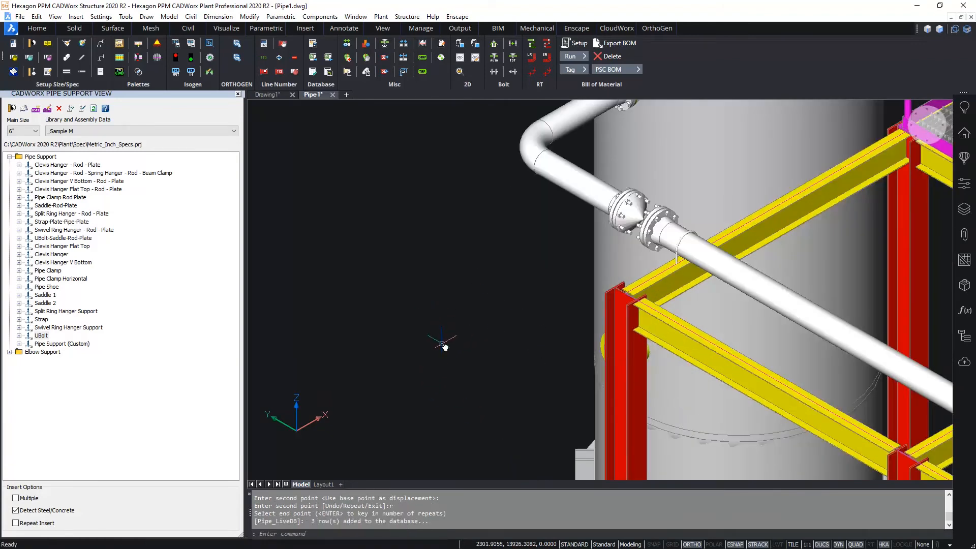
middle_drag(443, 342, 216, 243)
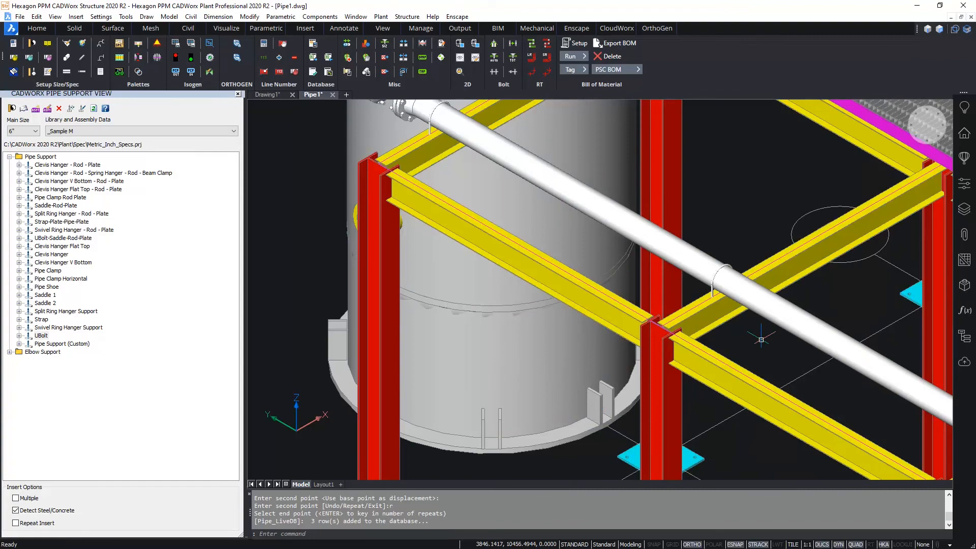
middle_click(759, 340)
middle_click(760, 339)
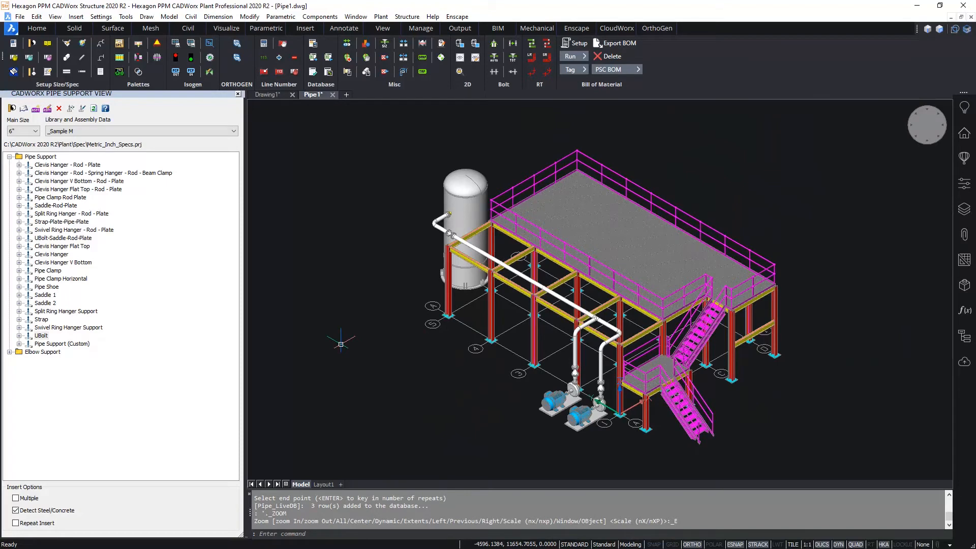
Close the pipe support view and switch to I-Configure, filling the screen with its window.
click(238, 94)
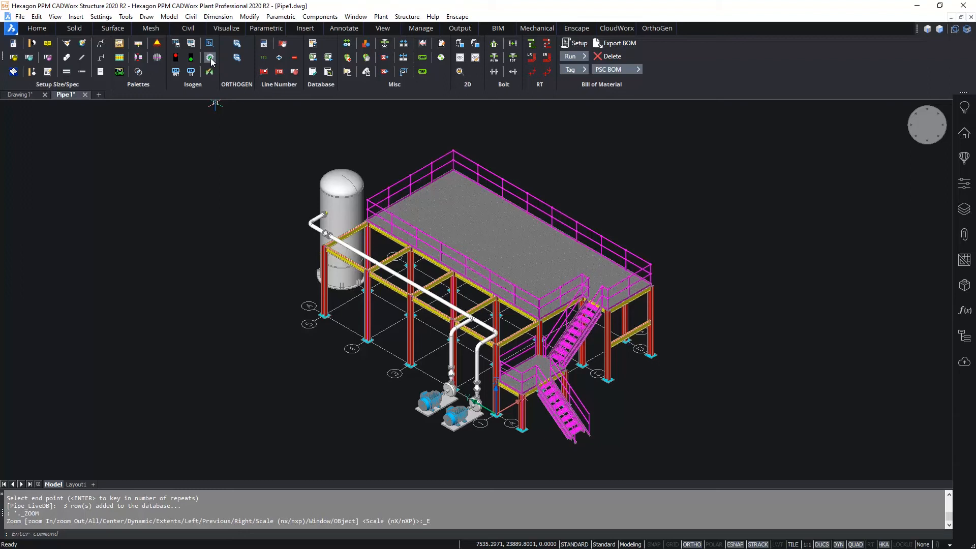
click(210, 58)
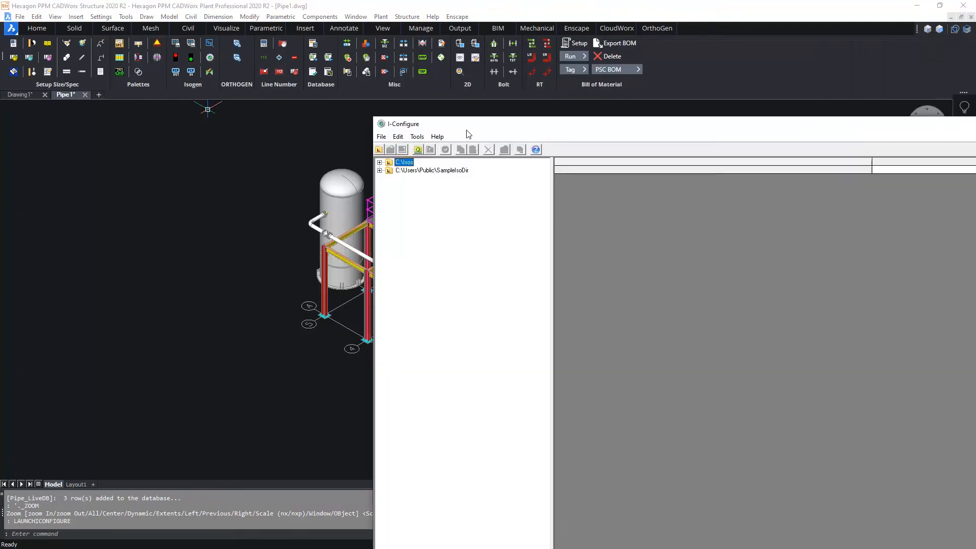
drag(465, 127, 369, 1)
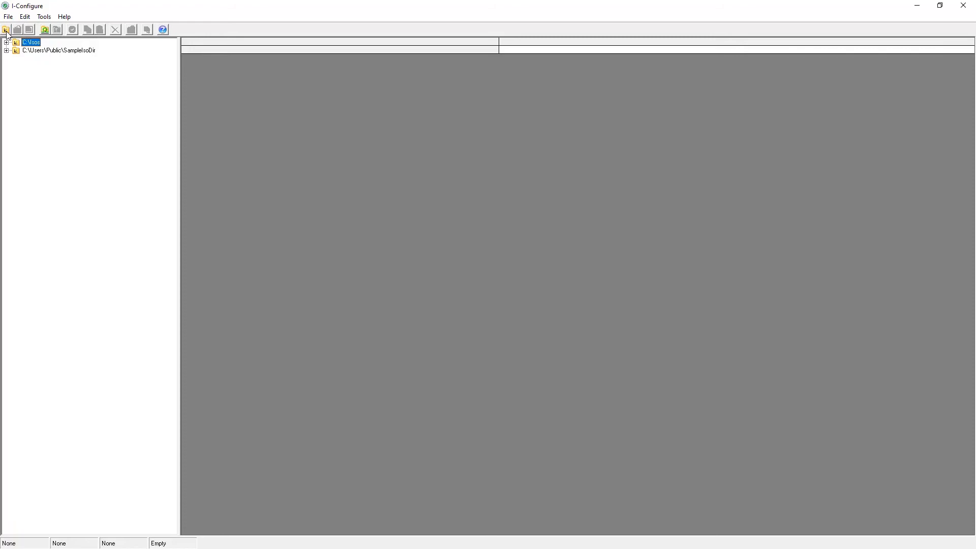
Connect the folder C:\CADWorx Evaluation\Isometrics as an isometric directory.
click(6, 30)
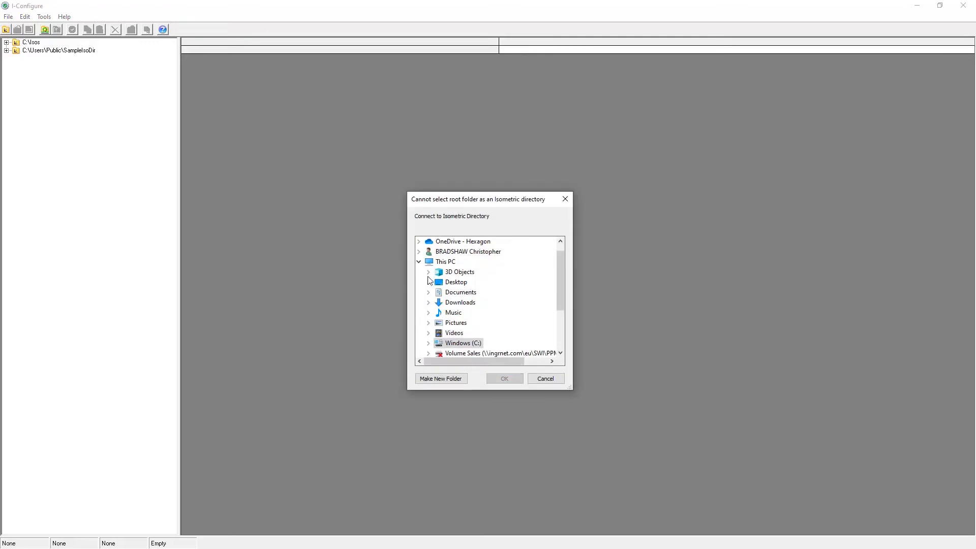
click(428, 344)
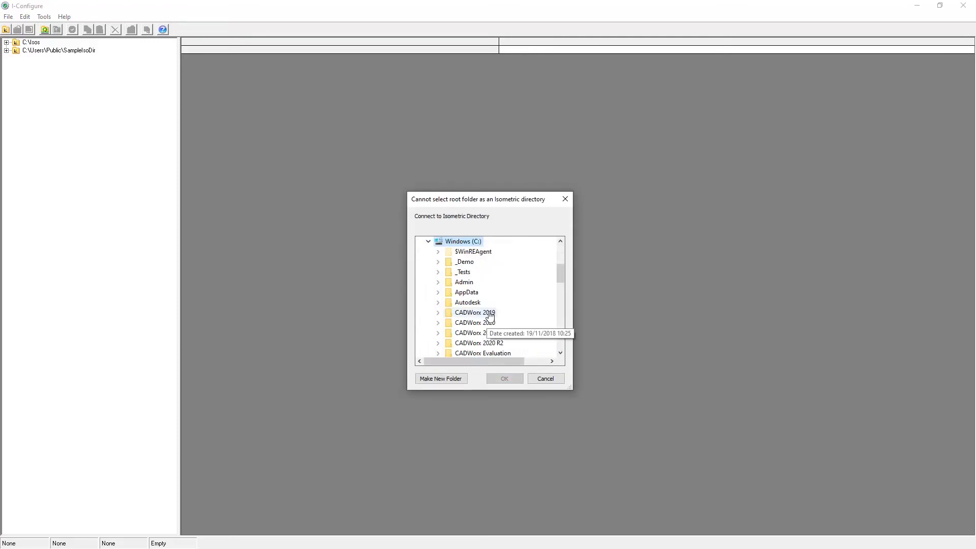
double_click(495, 353)
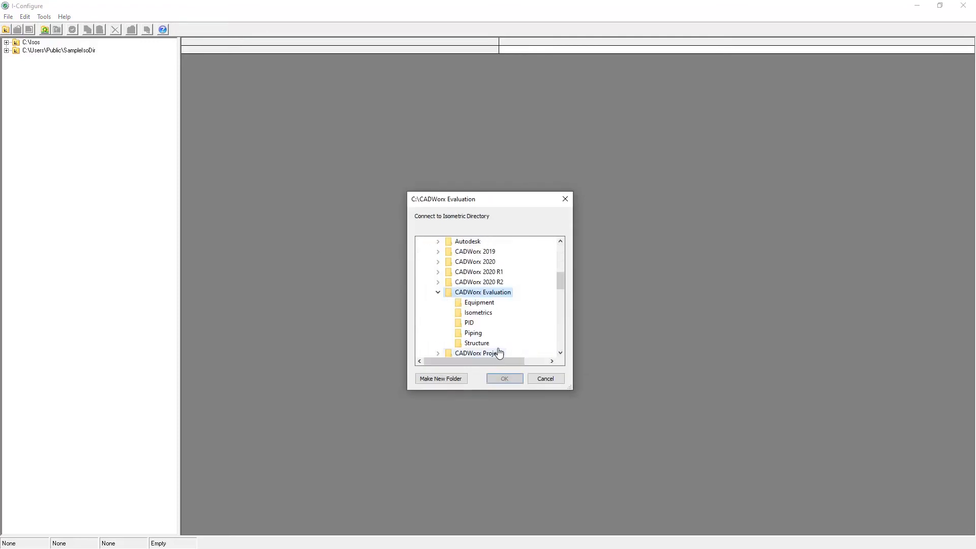
click(476, 313)
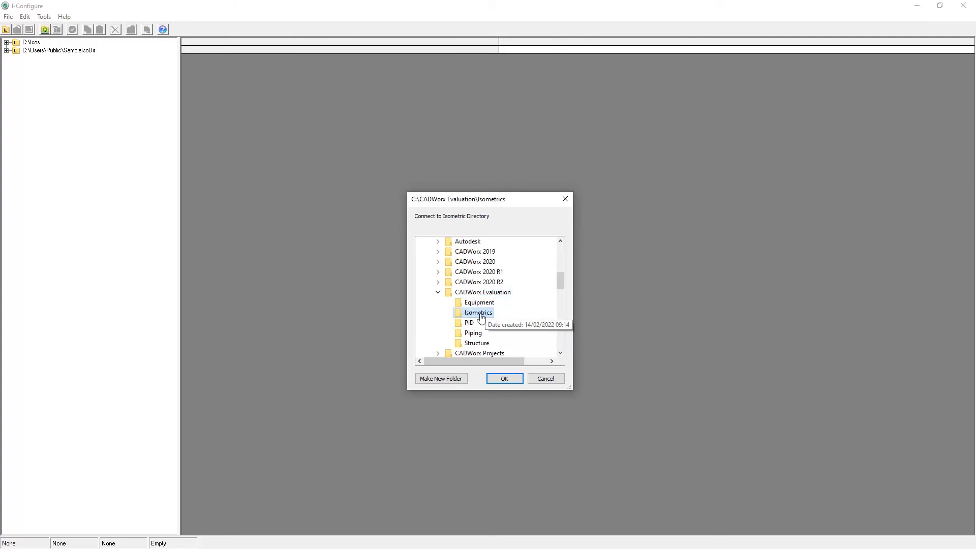
click(504, 379)
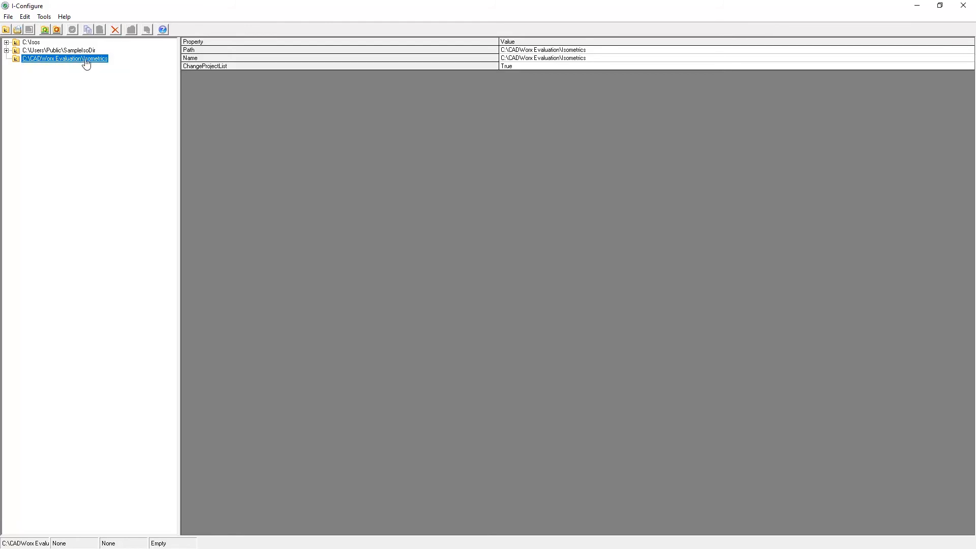
Start a new project named Evaluation in the C:\CADWorx Evaluation\Isometrics directory.
click(18, 31)
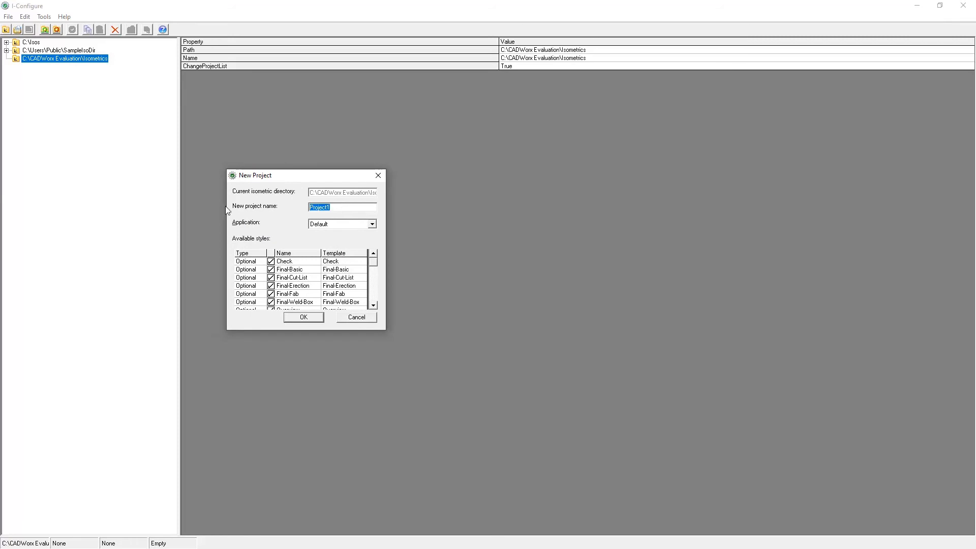
text(Eva)
key(BackSpace)
text(uation)
Exclude the Check, Final-Cut-List, Final-Erection, Final-Fab, Final-Weld-Box, Overview, Spool and System styles from the new project, keeping only Final-Basic.
click(271, 262)
click(271, 277)
click(271, 286)
click(271, 294)
click(373, 305)
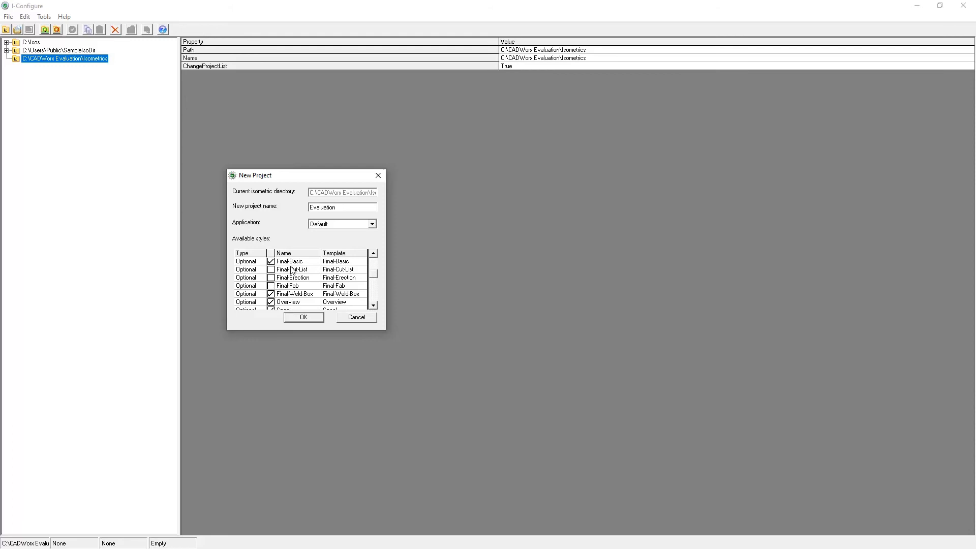
click(271, 294)
click(271, 301)
click(373, 305)
click(374, 306)
click(271, 294)
click(271, 302)
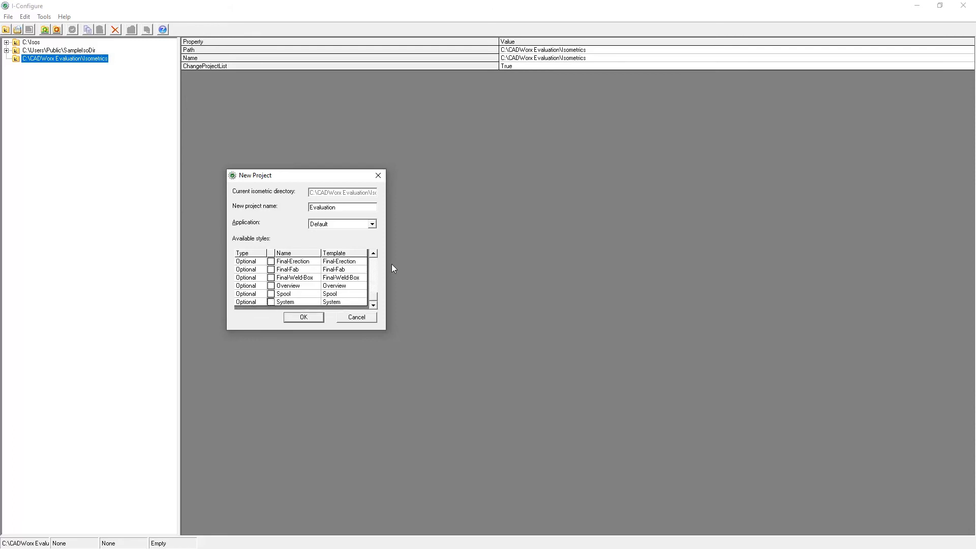
click(377, 269)
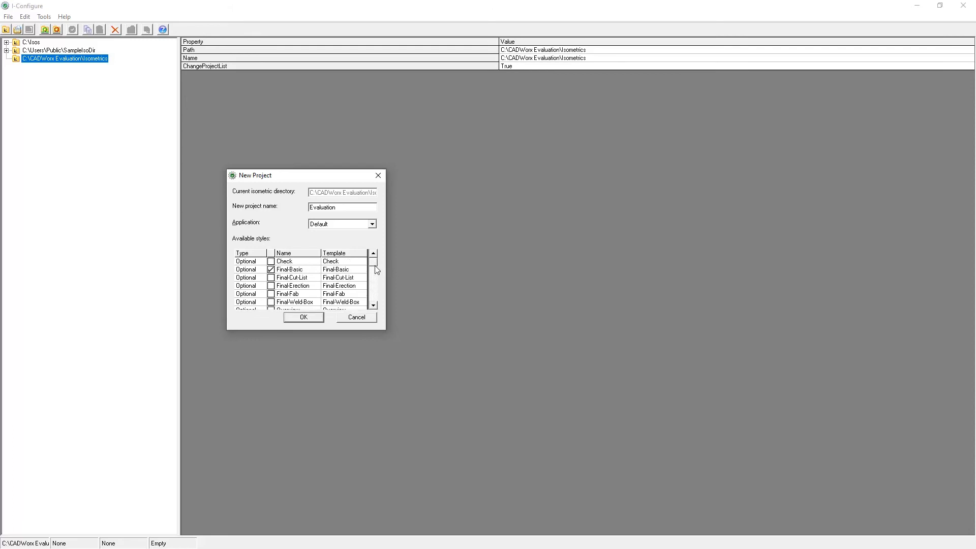
Rename the Final-Basic style as CWX_EVAL and create the project.
double_click(307, 270)
drag(275, 270, 308, 273)
key(BackSpace)
text(E)
text(W)
text(X_EVAL)
key(Return)
click(302, 317)
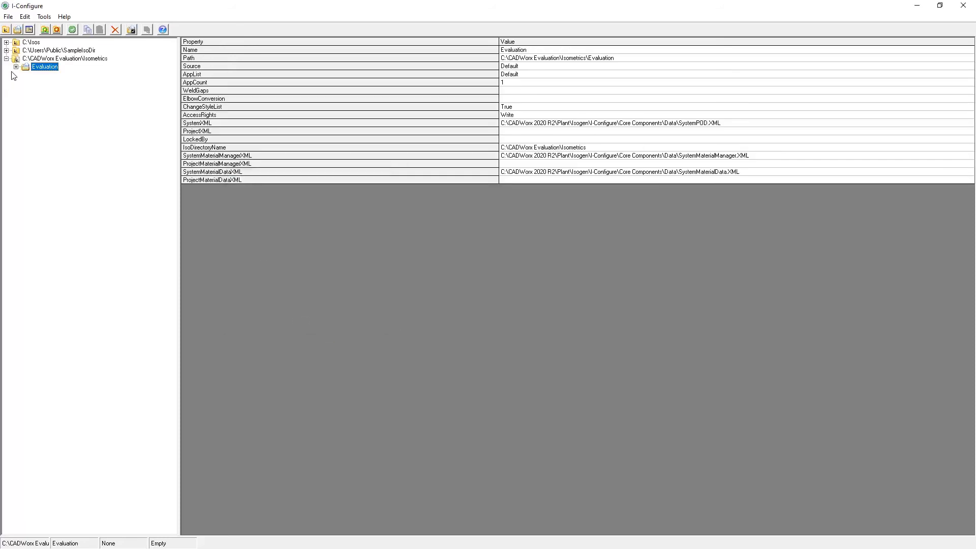
Open the CWX_EVAL style of the Evaluation project for editing and examine its Piping Components settings for the drawing area.
click(16, 66)
click(58, 75)
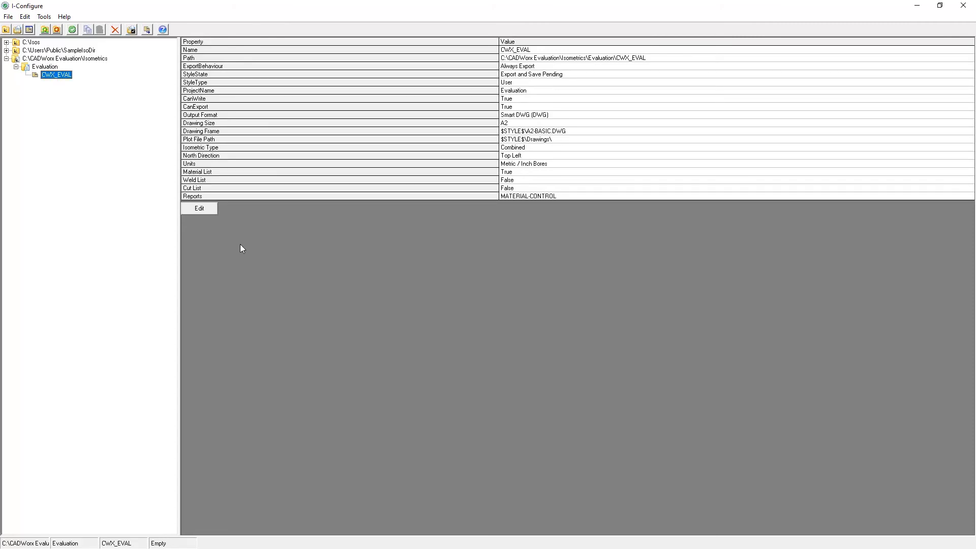
click(204, 209)
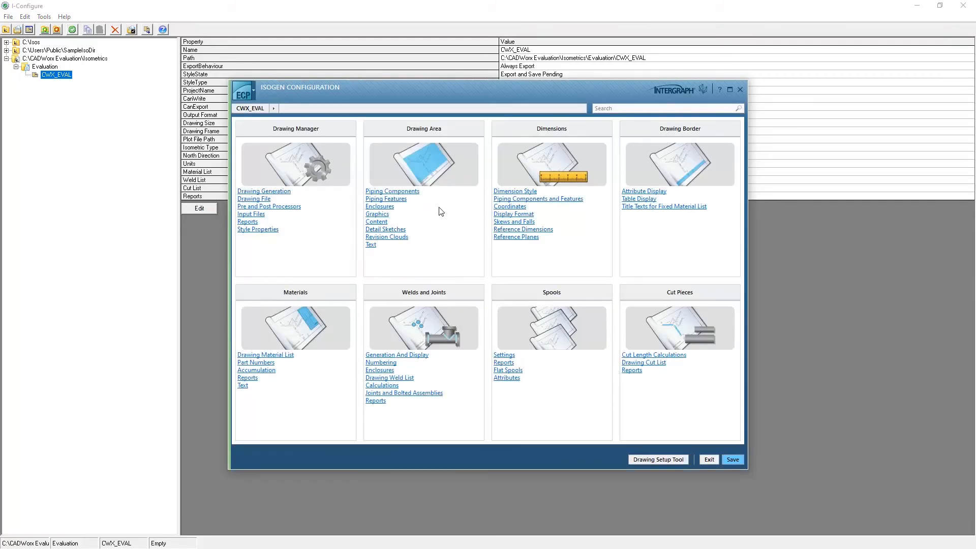
click(628, 108)
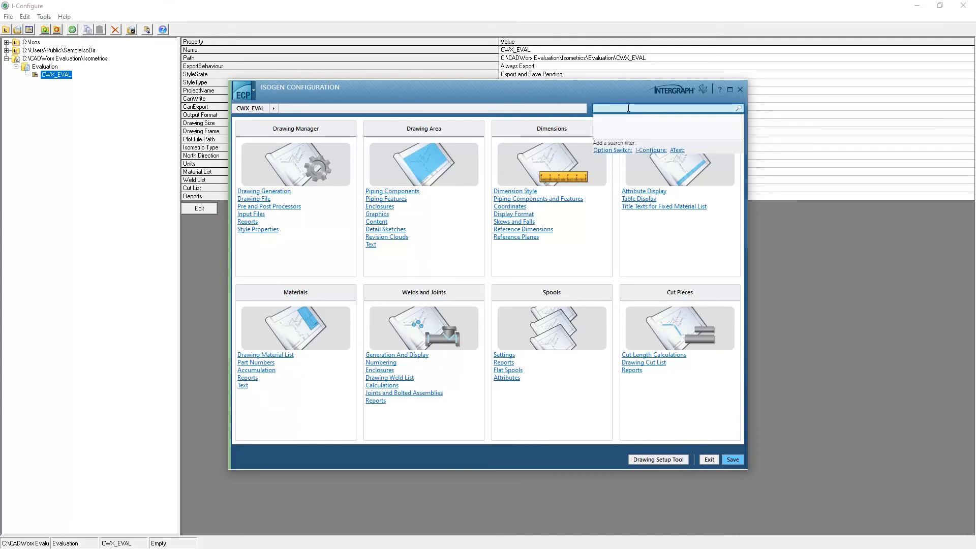
click(627, 87)
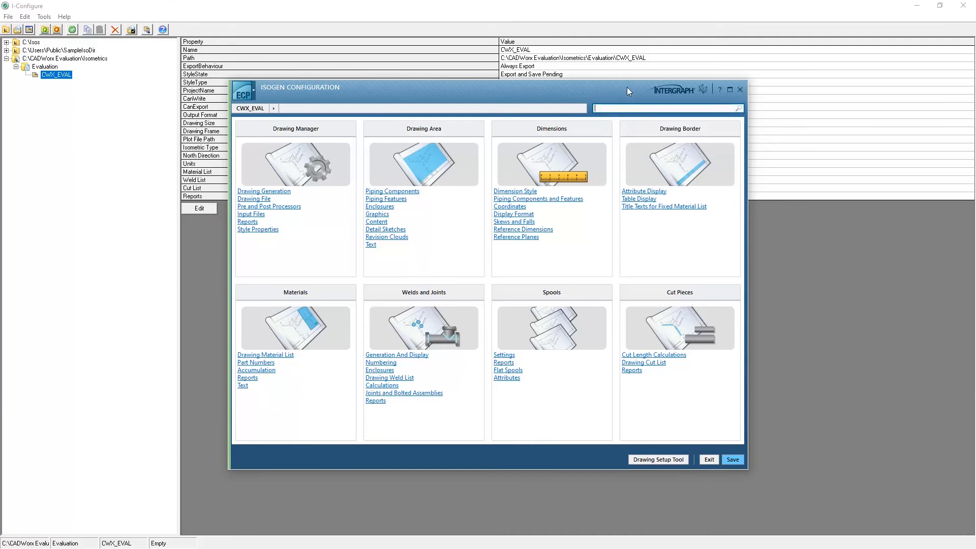
click(392, 192)
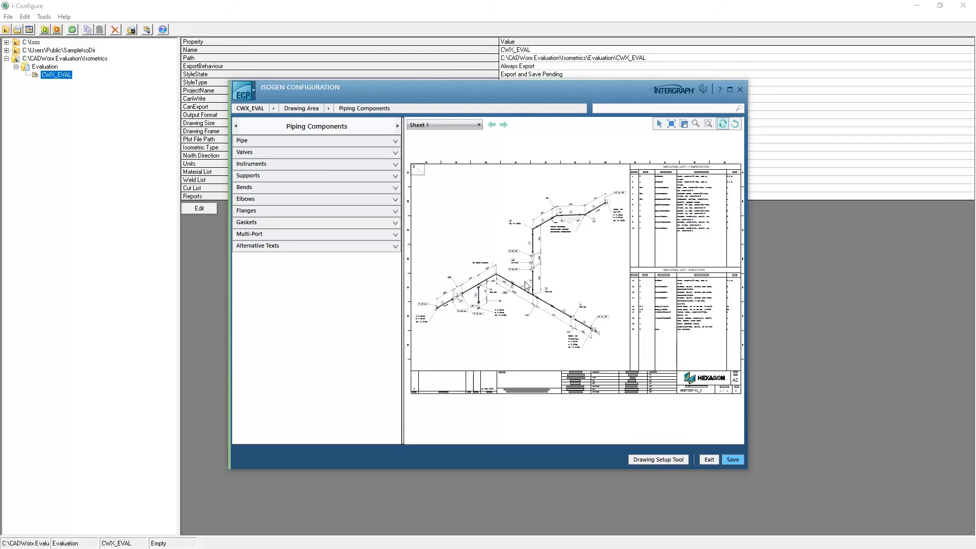
Exit the Isogen configuration of the CWX_EVAL style and close I-Configure.
click(711, 458)
click(571, 312)
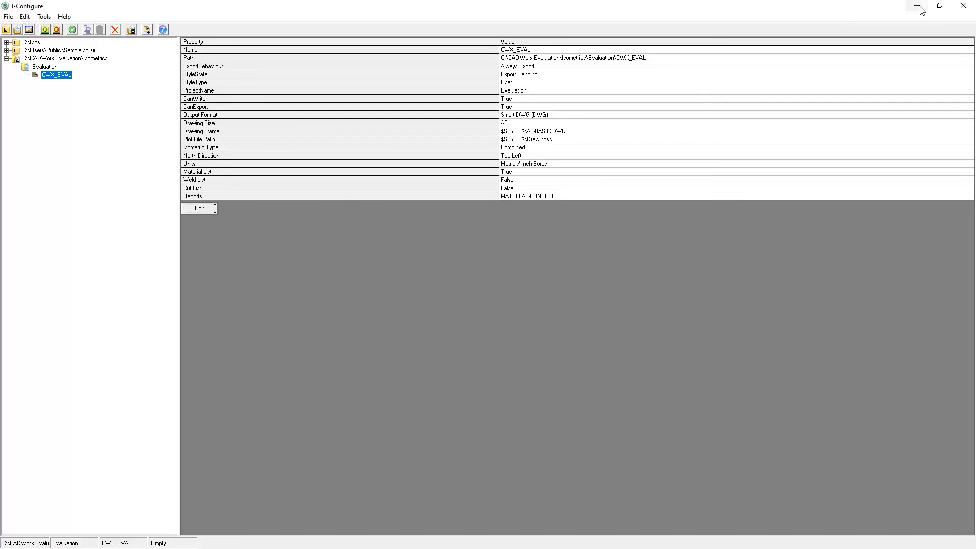
click(964, 7)
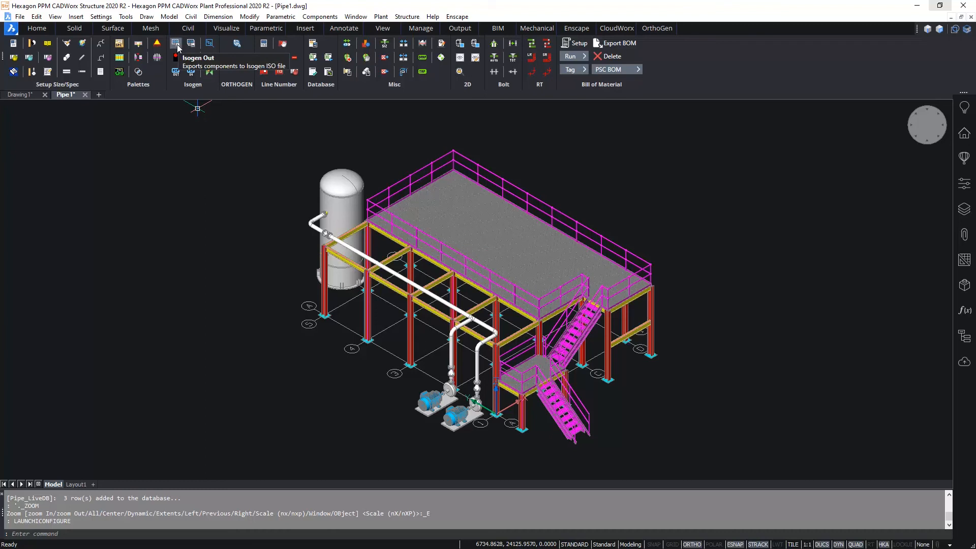
Start Isogen Out and connect it to ProjectList.xml in the C:\CADWorx Evaluation\Isometrics folder.
click(176, 45)
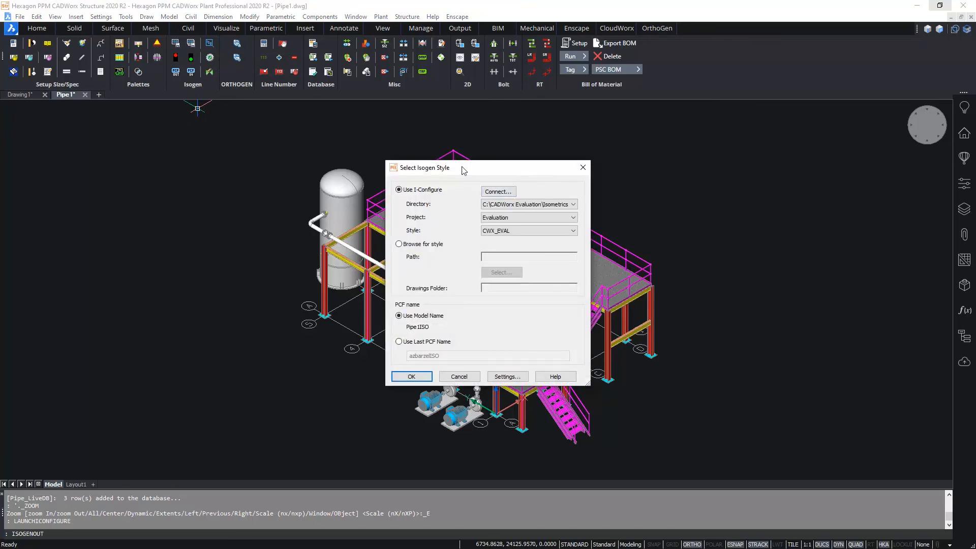
click(499, 192)
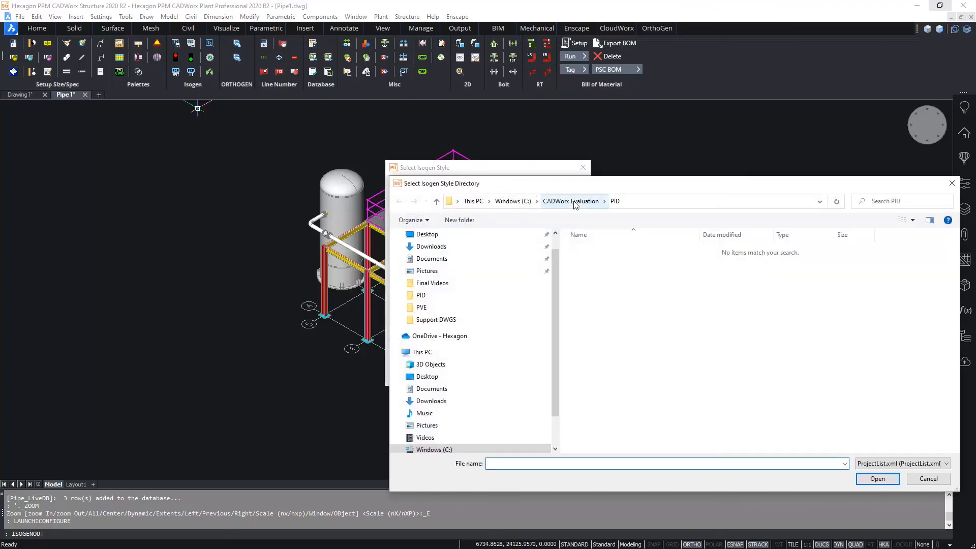
click(584, 202)
click(599, 264)
double_click(599, 264)
click(613, 262)
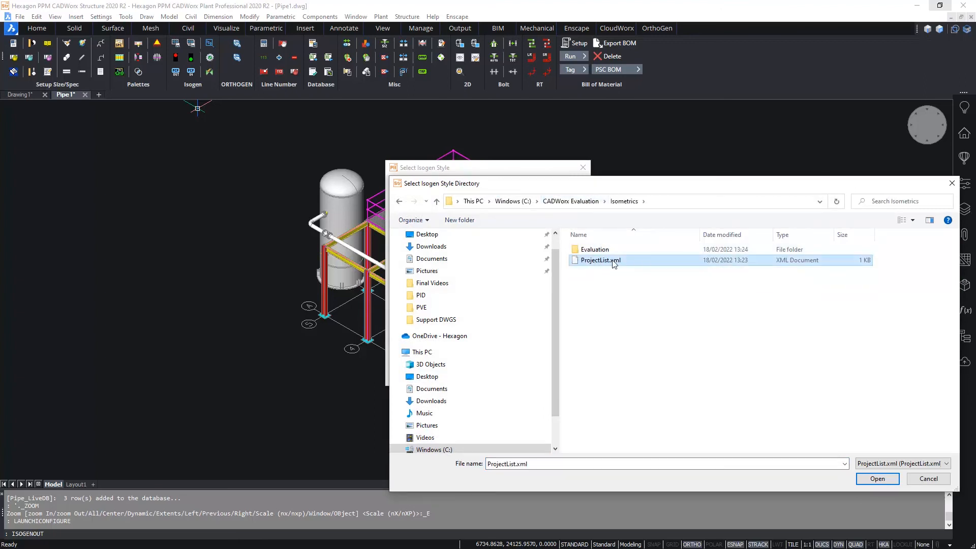
click(868, 482)
Accept the C:\CADWorx Evaluation\Isometrics directory, the Evaluation project and the CWX_EVAL style for the Isogen output.
click(543, 204)
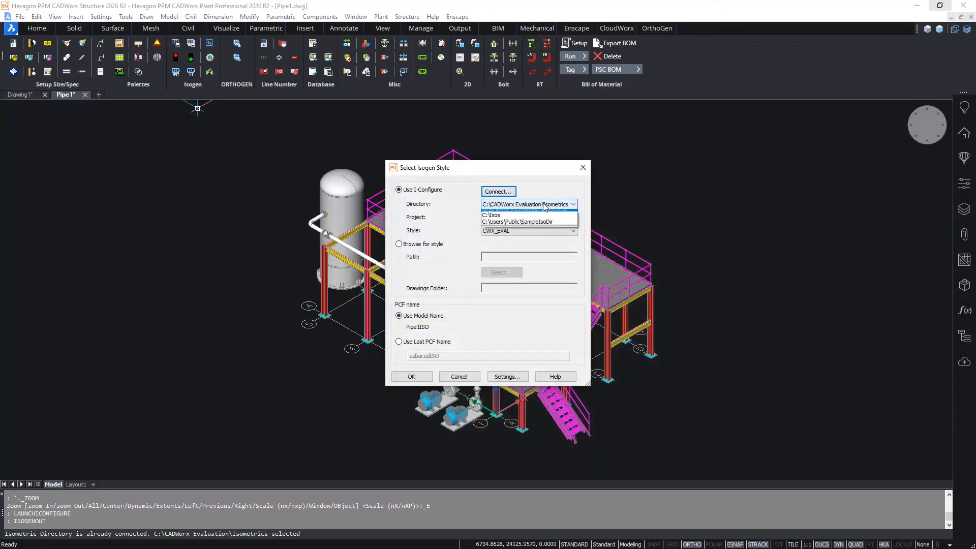
click(542, 208)
click(541, 217)
click(533, 225)
click(532, 229)
click(531, 230)
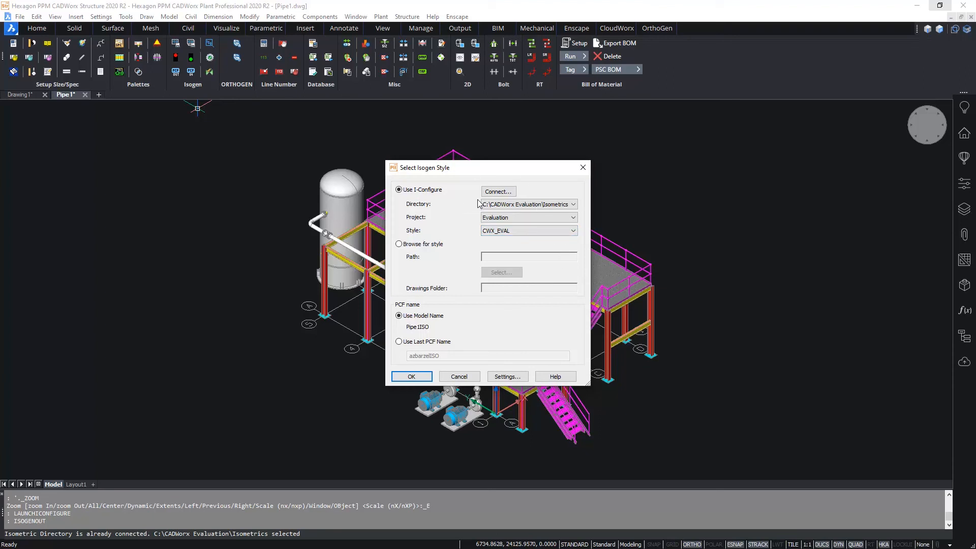
click(411, 377)
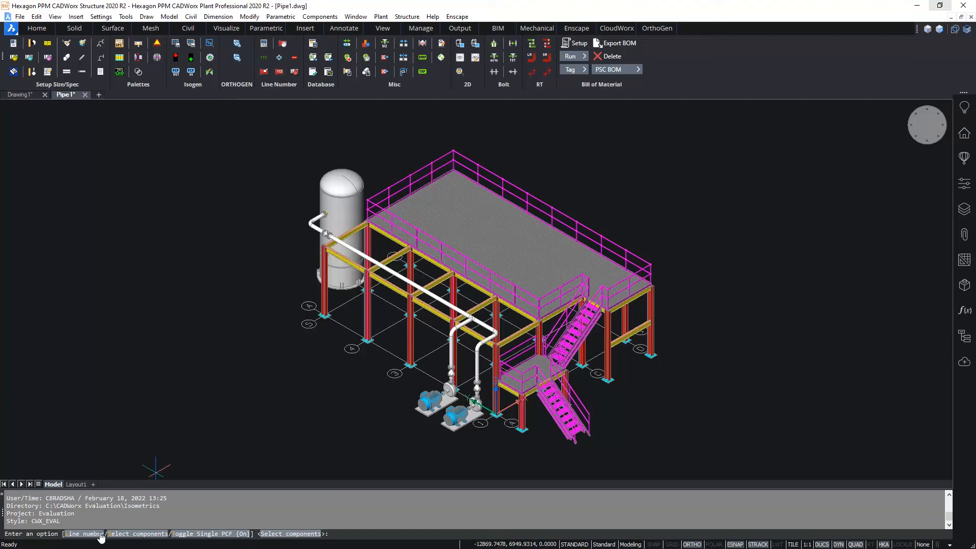
Run the Isogen export by component selection, enclosing the entire plant model as the set to process.
click(139, 538)
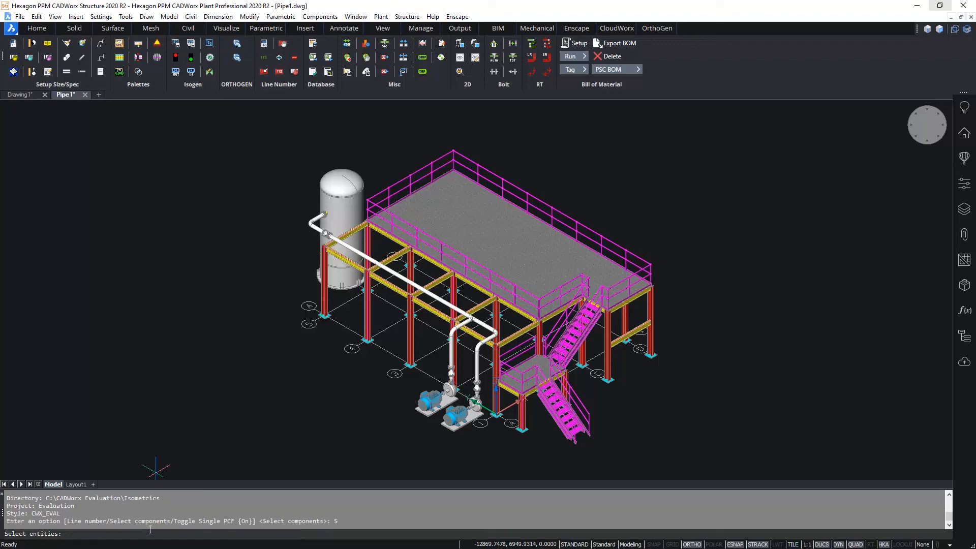
click(247, 142)
click(674, 463)
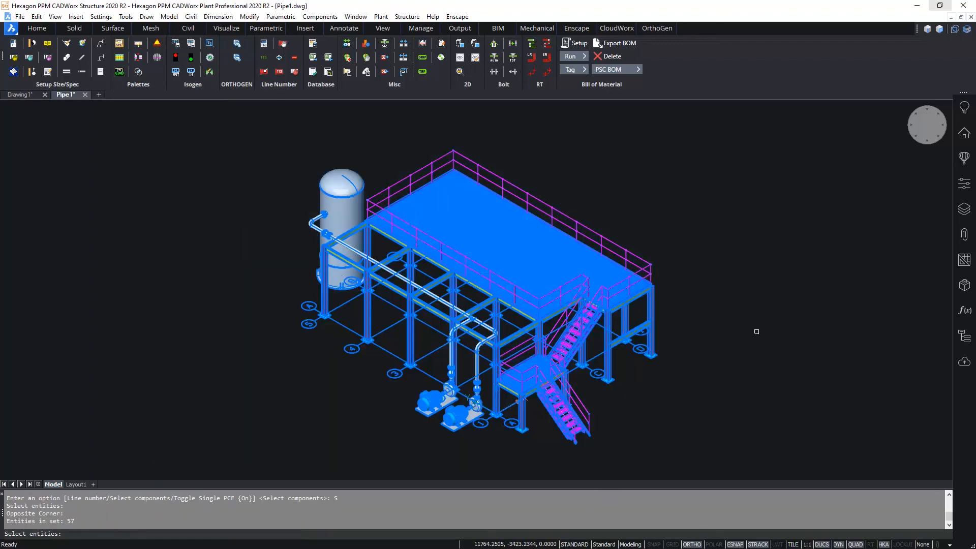
key(Return)
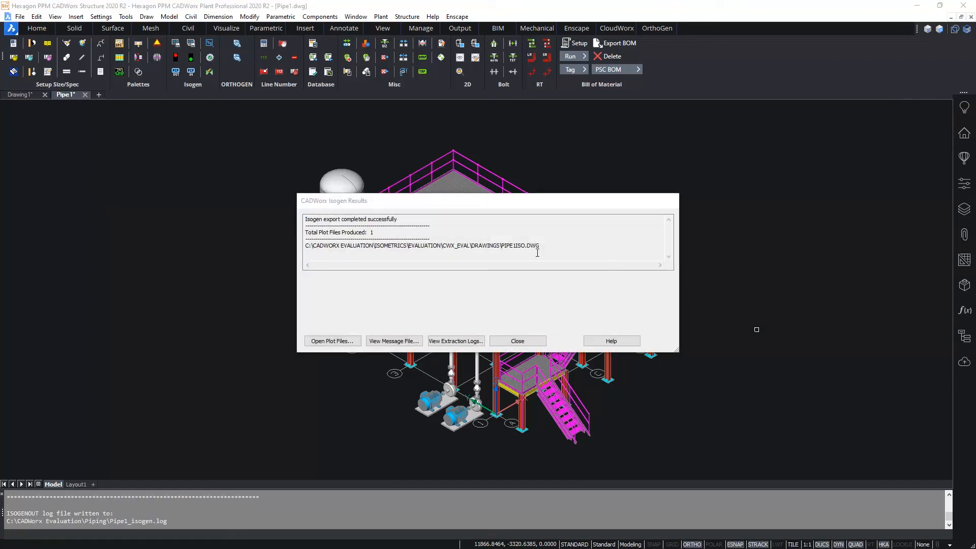
Review the Isogen export status and plot file count, and open the produced isometric drawing PIPE1ISO.DWG.
drag(398, 219, 307, 220)
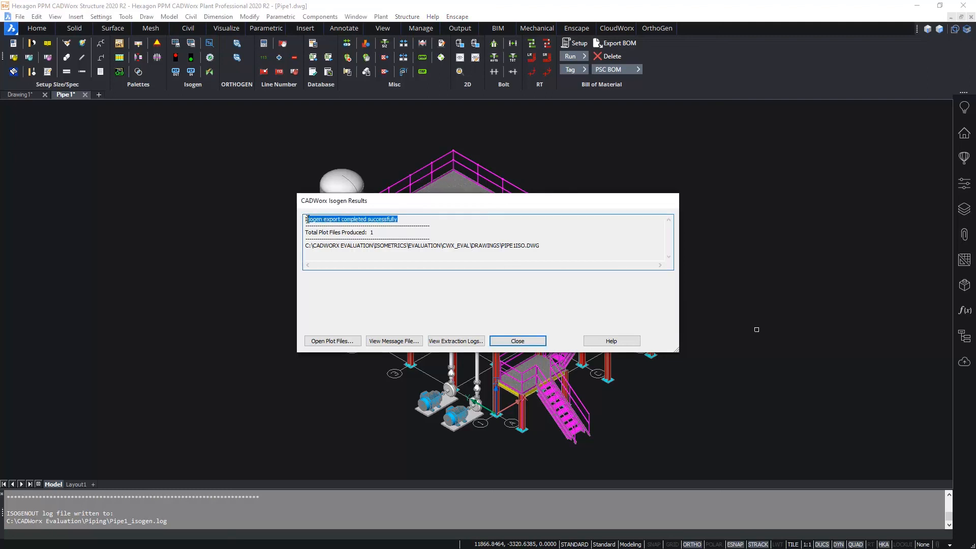
click(365, 228)
drag(377, 232, 370, 232)
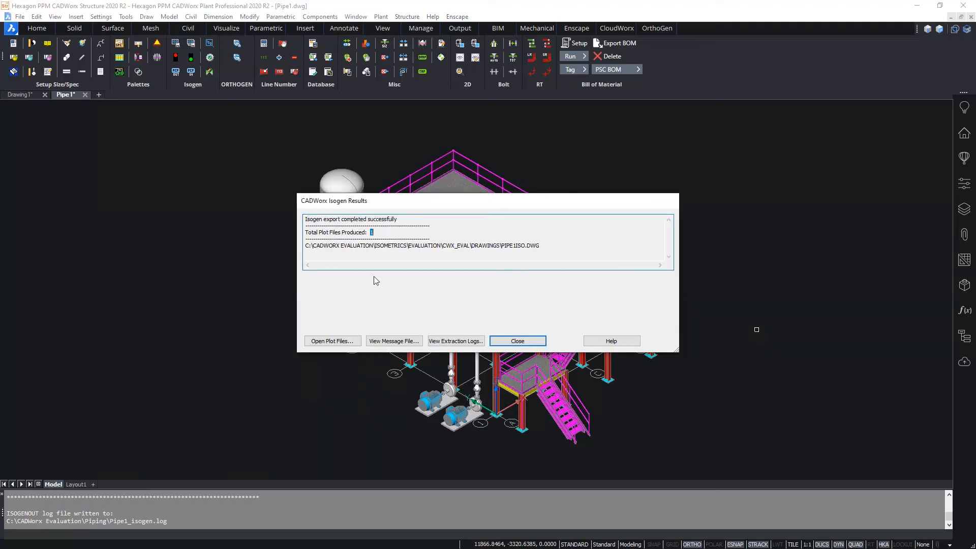
click(333, 341)
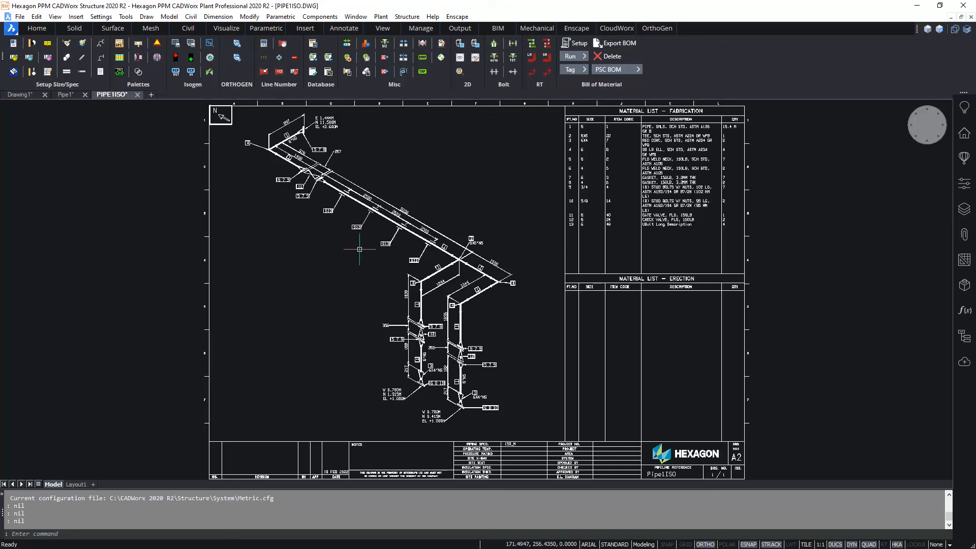
Examine the pump branches and the fabrication material list on the isometric, and return to the full sheet.
scroll(510, 352, up, 3)
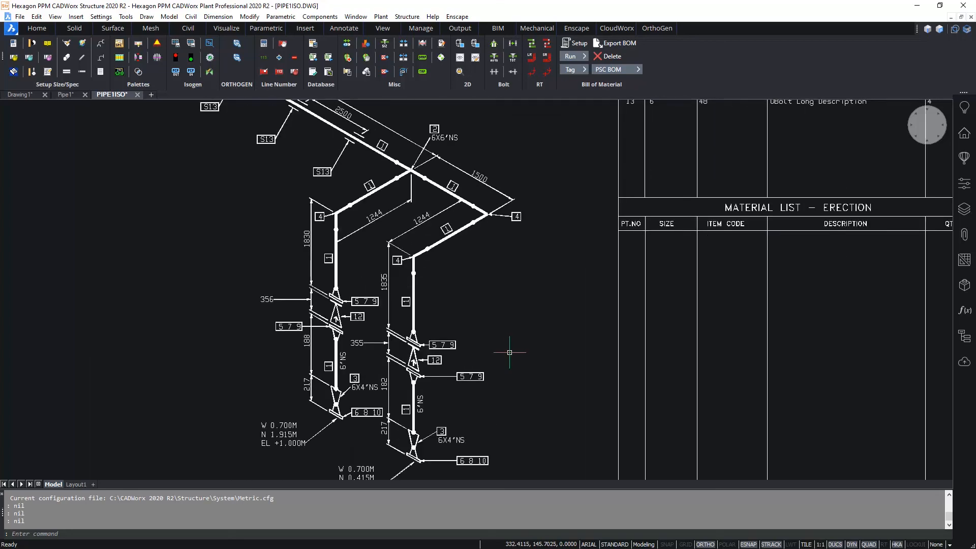
mouse_move(563, 212)
middle_down()
mouse_move(526, 267)
mouse_move(377, 417)
middle_up()
middle_drag(648, 163, 614, 196)
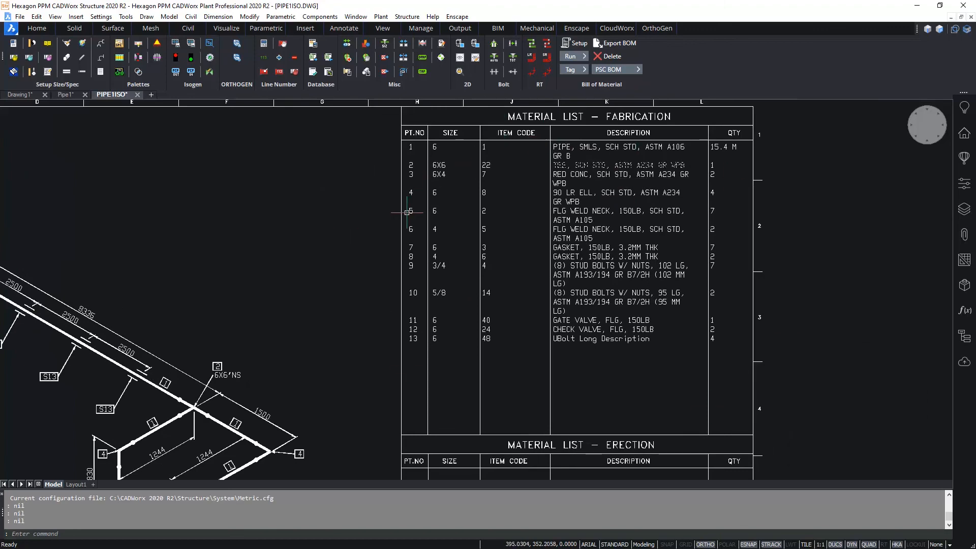
middle_click(295, 227)
middle_click(295, 227)
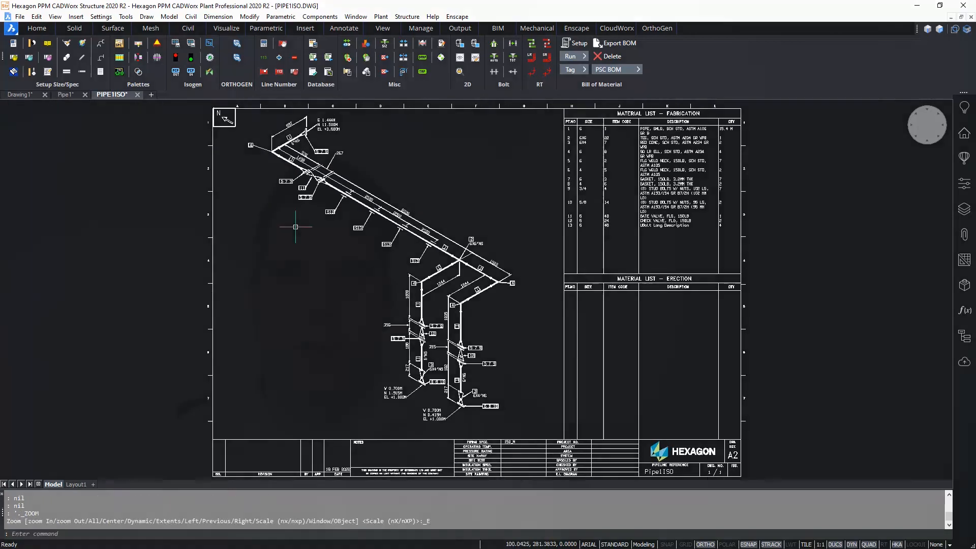